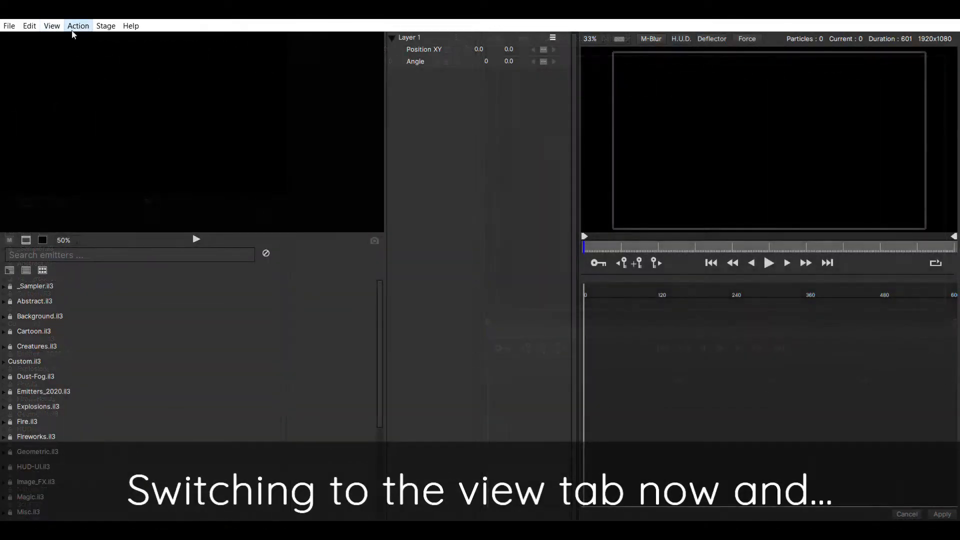
# Switch to the emitter library view and browse the emitter thumbnails, returning to the first rows
pyautogui.click(77, 80)
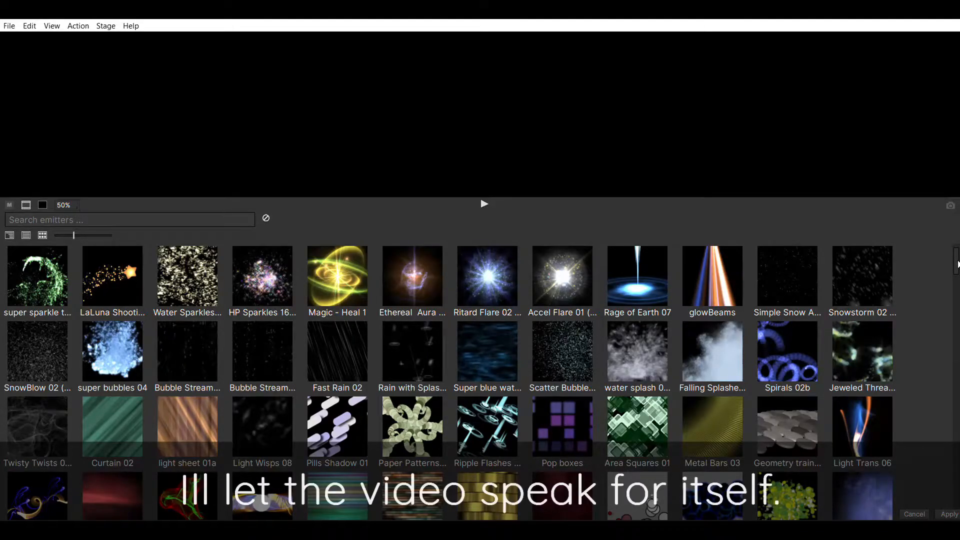
pyautogui.scroll(3, 957, 264)
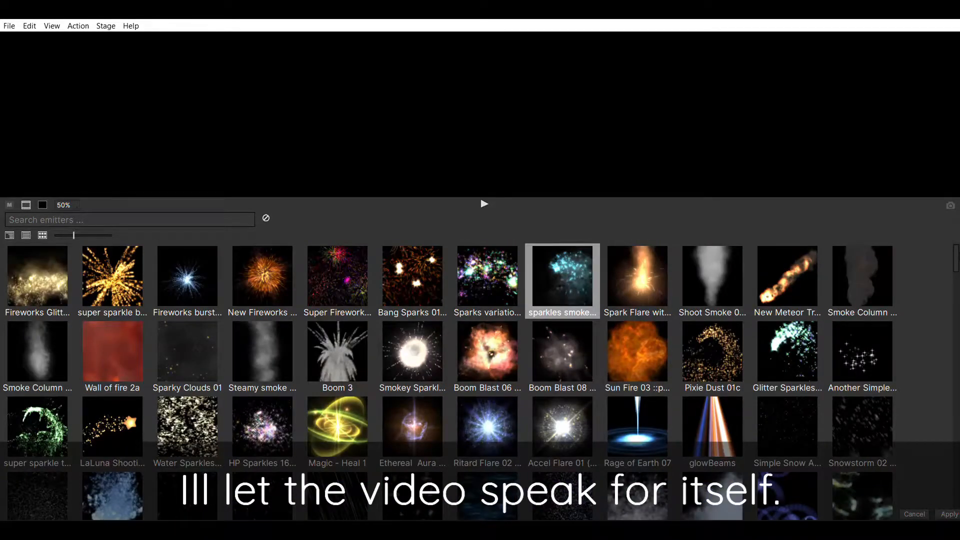
pyautogui.scroll(-15, 958, 264)
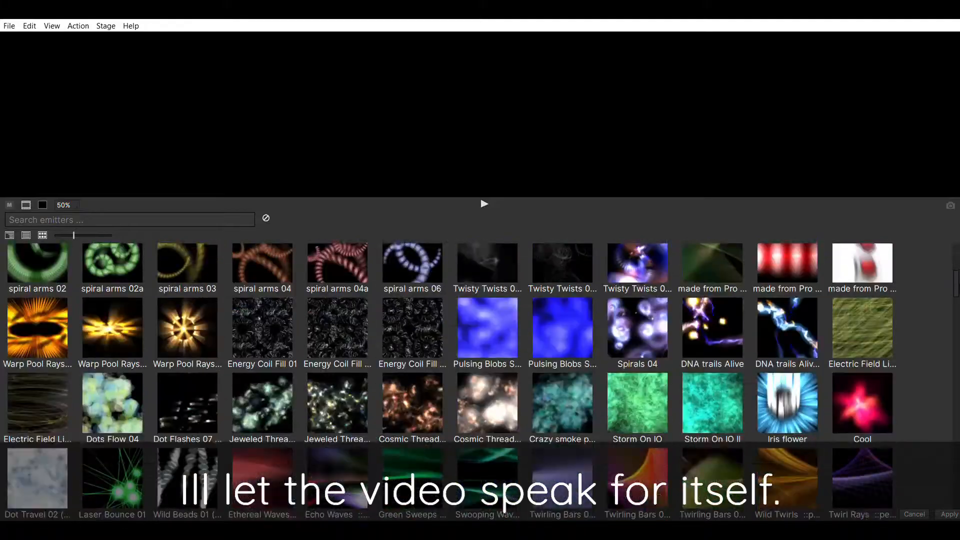
pyautogui.scroll(-20, 956, 280)
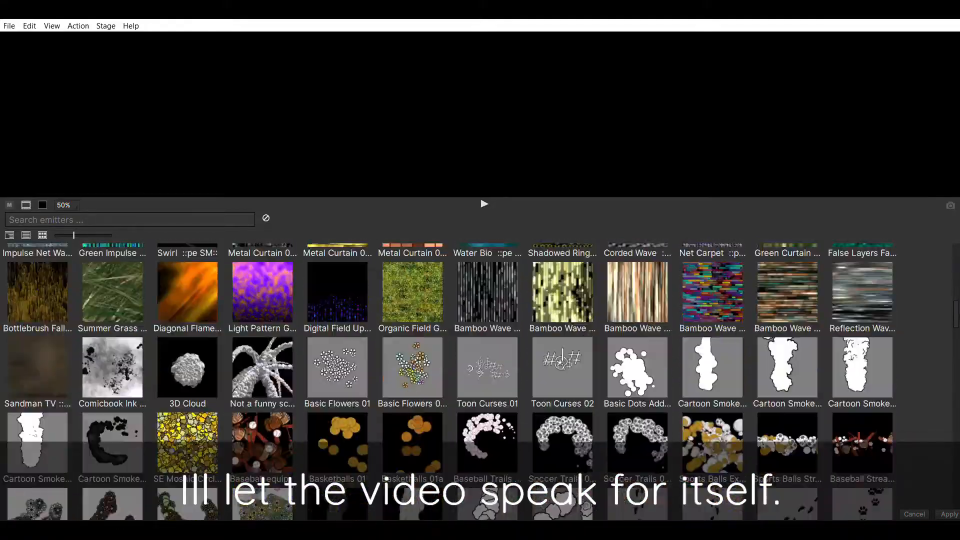
pyautogui.scroll(-20, 957, 340)
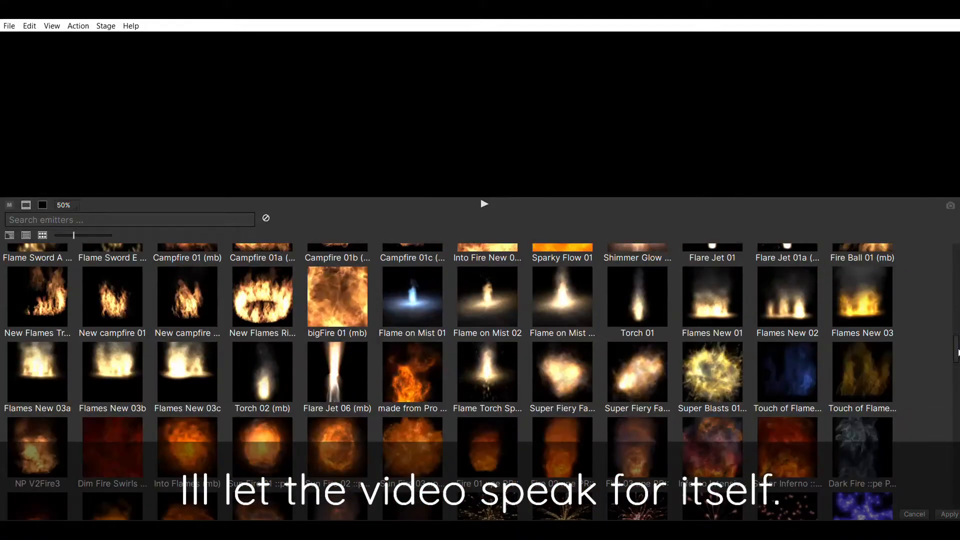
pyautogui.moveTo(957, 352); pyautogui.dragTo(958, 231)
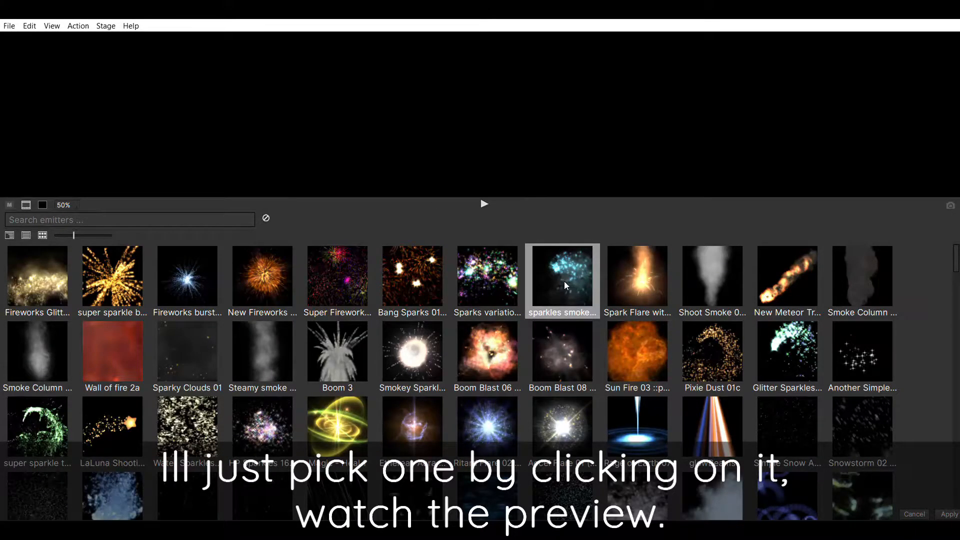
# Preview the sparks variation and sparkles smoke emitters, and add sparkles smoke 10a to Layer 1 in the default editing view
pyautogui.click(498, 290)
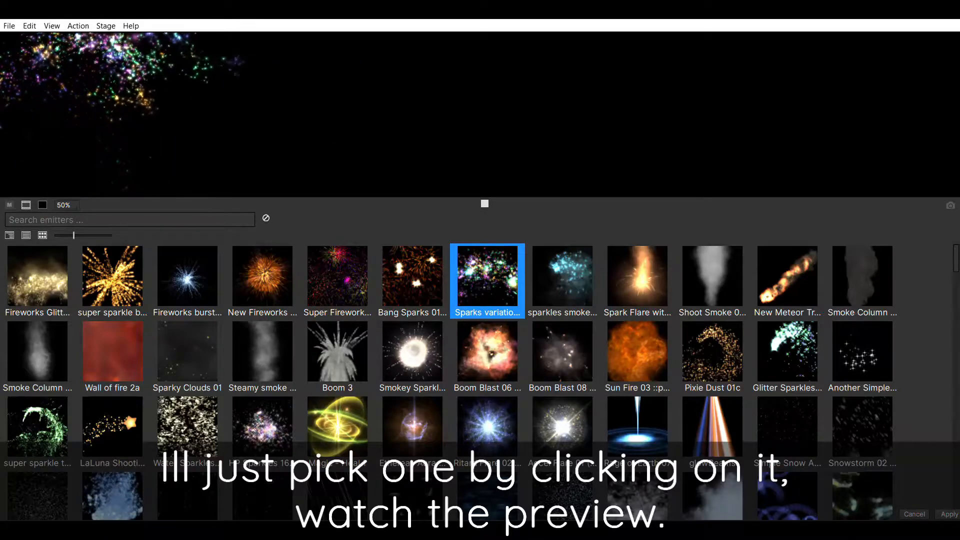
pyautogui.click(563, 278)
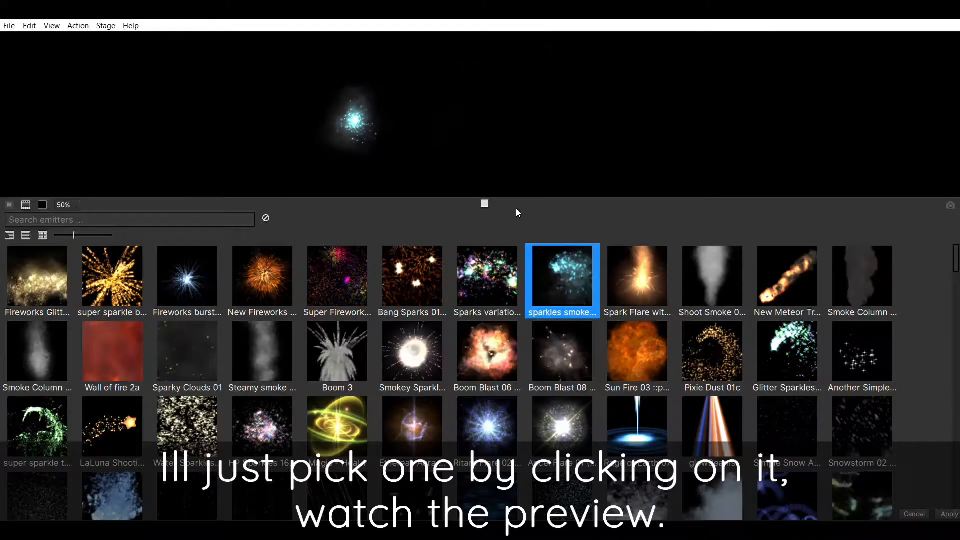
pyautogui.click(484, 204)
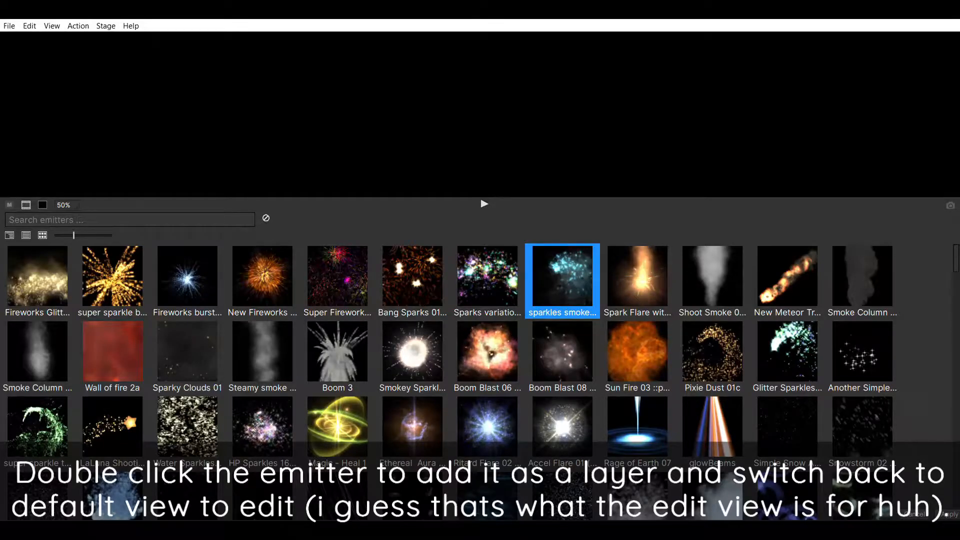
pyautogui.click(70, 39)
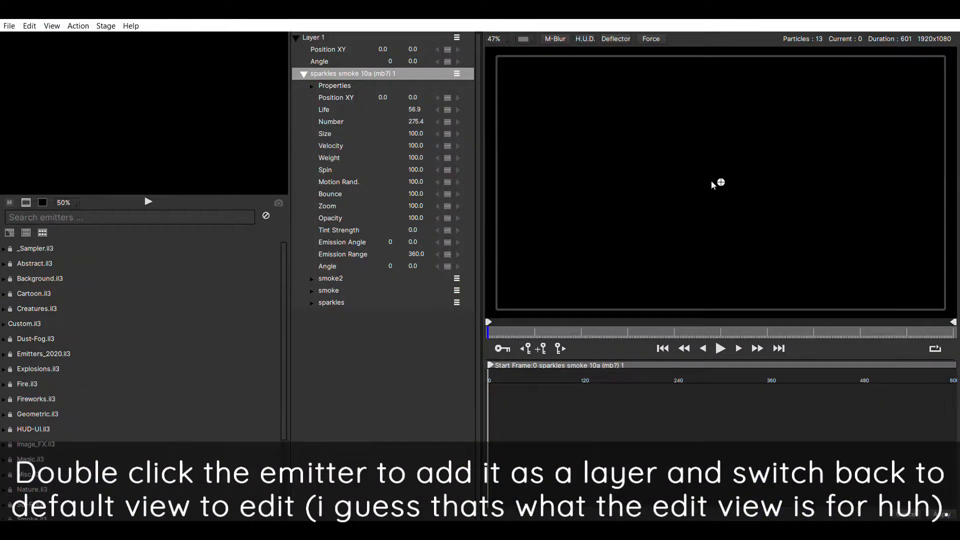
# Play the emitter animation on the stage, stop it, and return the playhead to frame 0
pyautogui.click(721, 351)
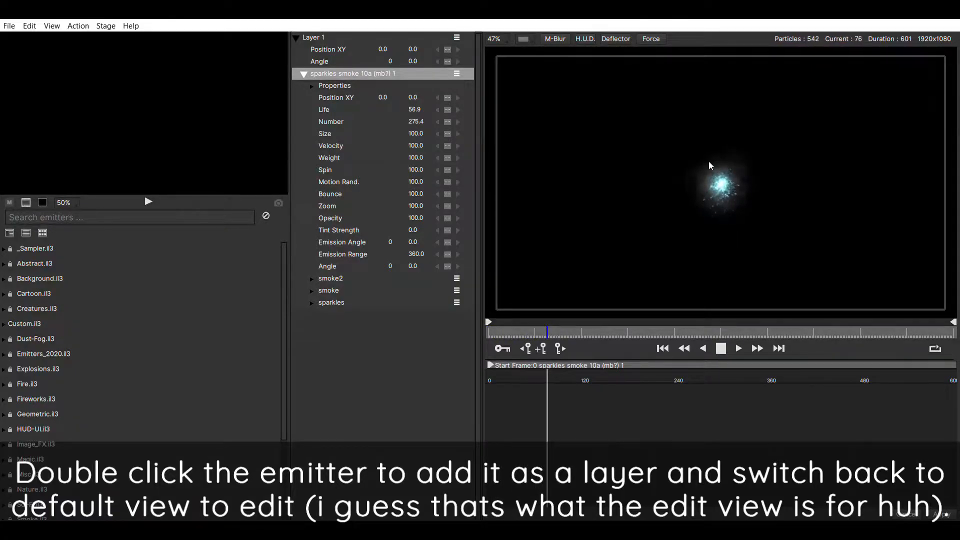
pyautogui.click(721, 350)
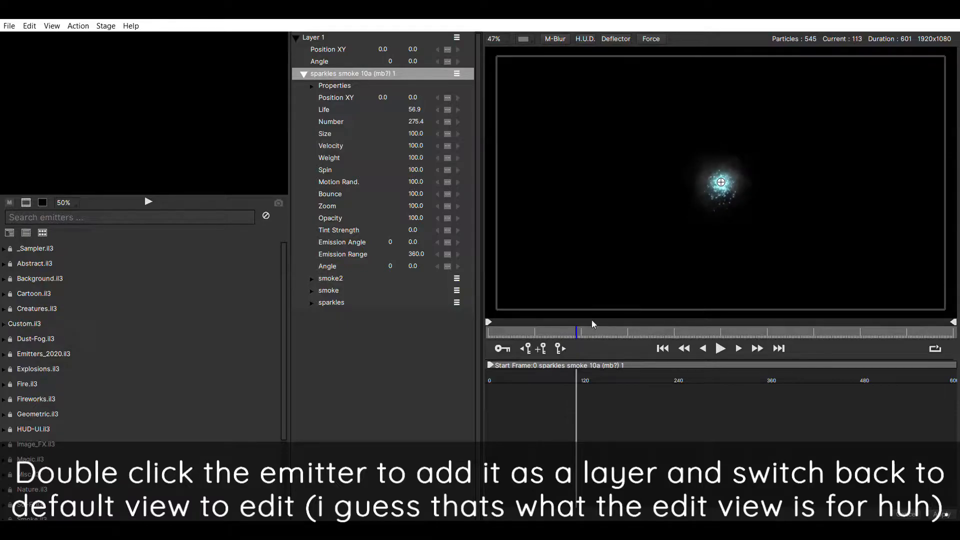
pyautogui.moveTo(560, 334); pyautogui.dragTo(442, 334)
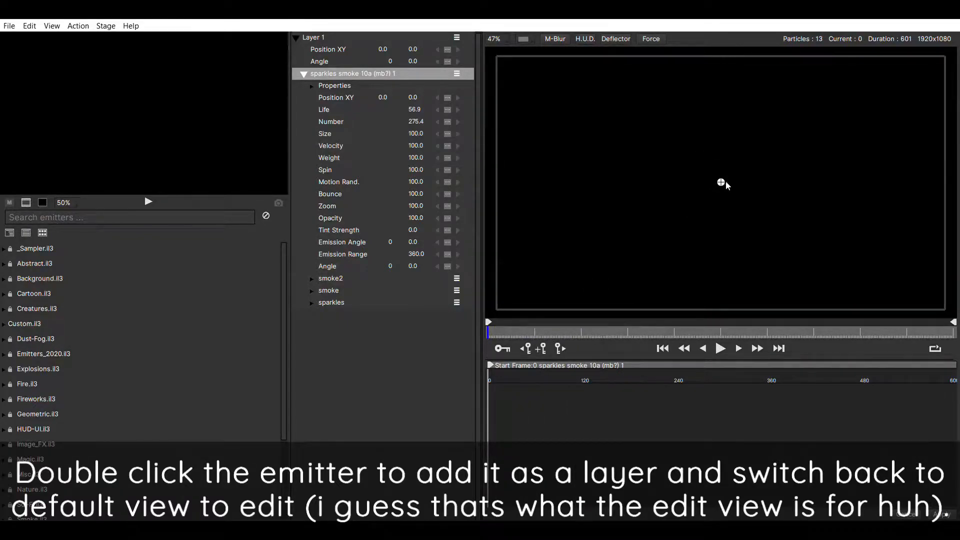
# Move the emitter on the stage to about X -313, Y -93, and play the animation to check it before rewinding
pyautogui.moveTo(728, 188); pyautogui.dragTo(648, 161)
pyautogui.click(720, 349)
pyautogui.click(721, 348)
pyautogui.click(663, 349)
# Try delaying the emitter's start frame to 94 and return it to frame 0
pyautogui.moveTo(500, 331); pyautogui.dragTo(540, 335)
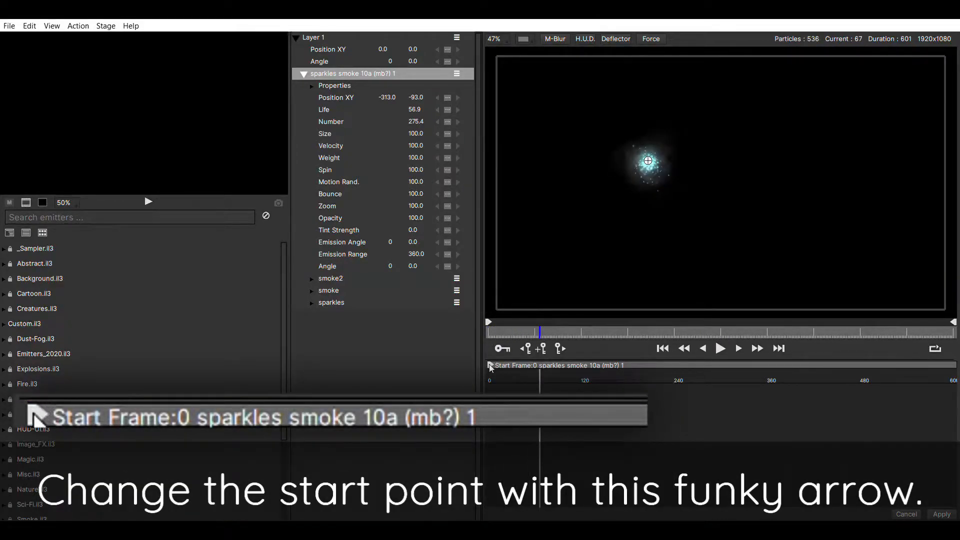
pyautogui.moveTo(491, 368); pyautogui.dragTo(564, 367)
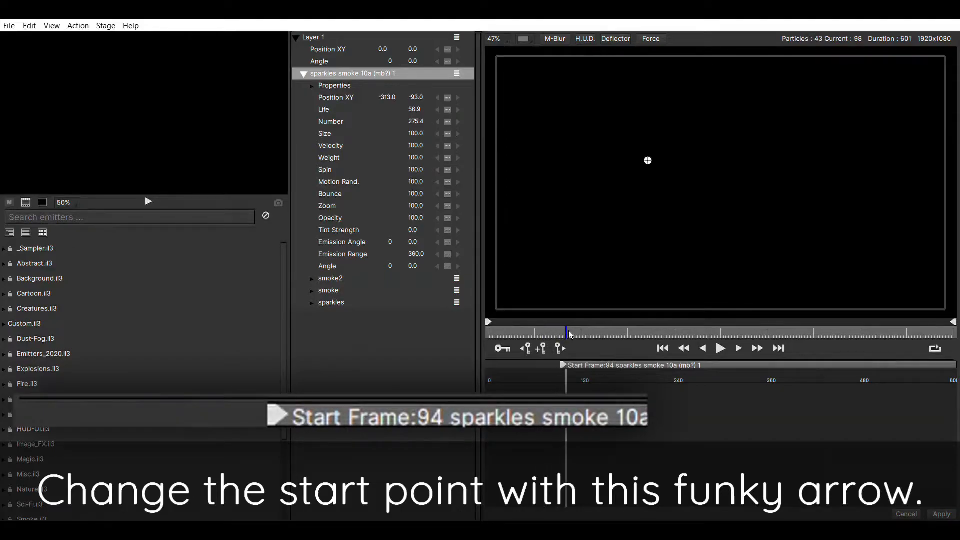
pyautogui.moveTo(565, 364); pyautogui.dragTo(456, 365)
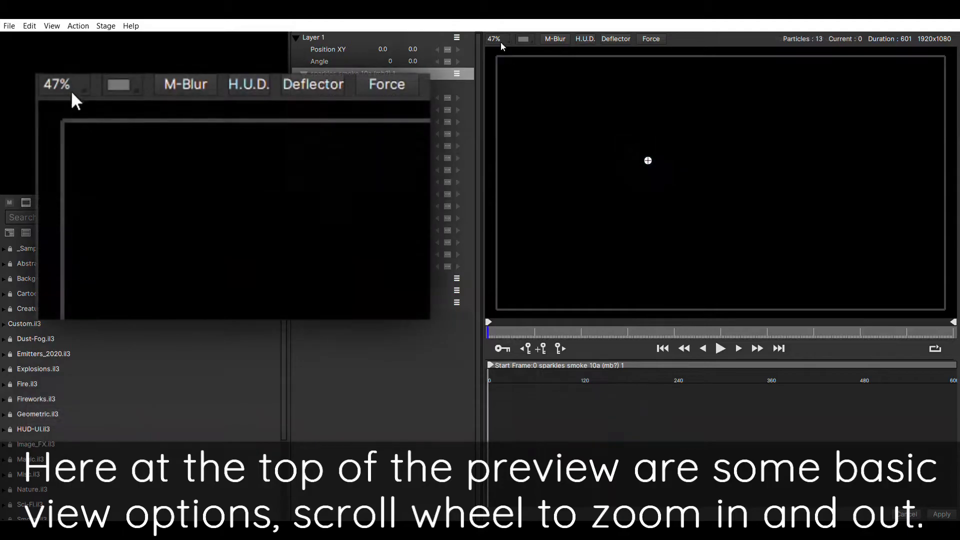
# Try zooming the stage preview, and remove the extra sparkles smoke emitter placed on the stage by accident
pyautogui.click(500, 43)
pyautogui.click(639, 220)
pyautogui.scroll(-1, 665, 209)
pyautogui.scroll(1, 681, 210)
pyautogui.scroll(-1, 665, 234)
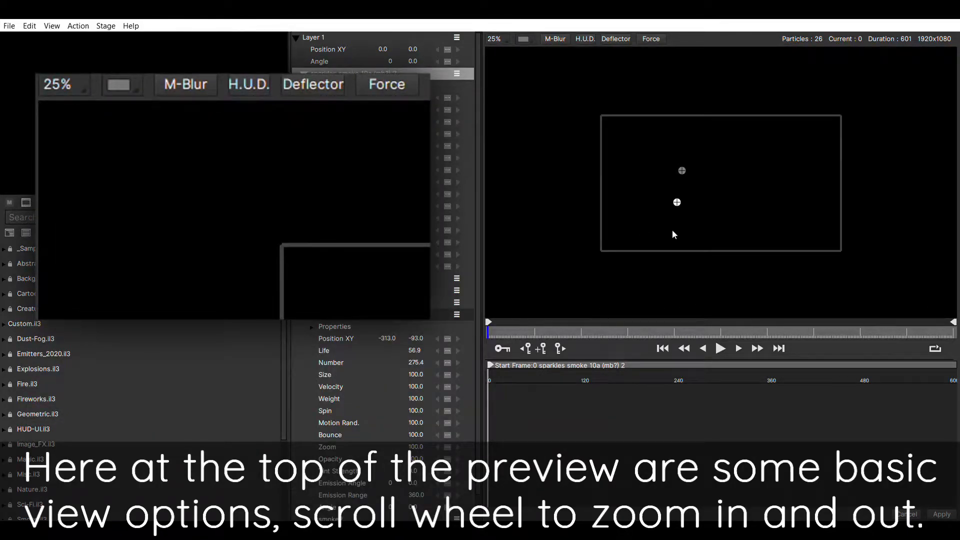
pyautogui.press('Delete')
# Play the animation in the zoomed-out stage preview, set the preview zoom to Fit, and stop playback
pyautogui.scroll(1, 676, 221)
pyautogui.scroll(-3, 675, 221)
pyautogui.scroll(1, 676, 221)
pyautogui.click(721, 348)
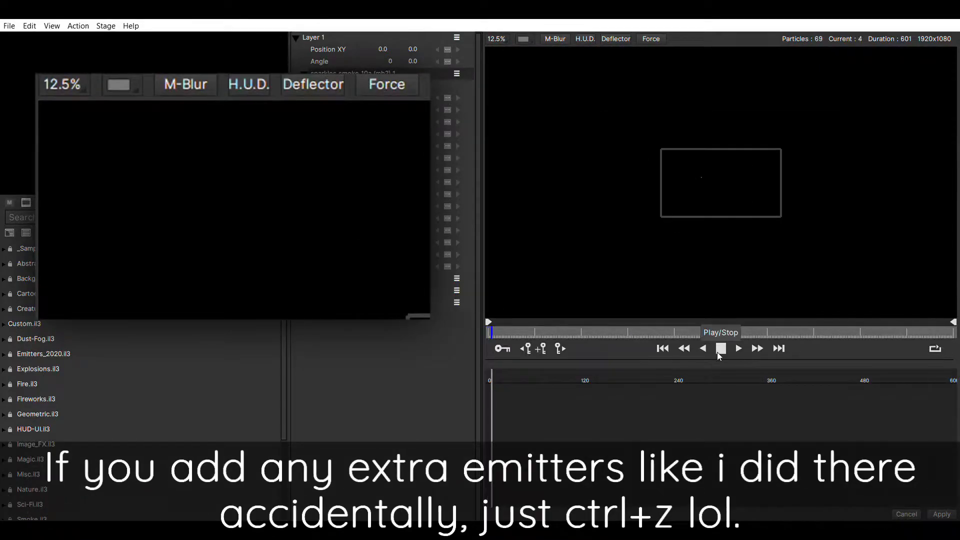
pyautogui.click(499, 38)
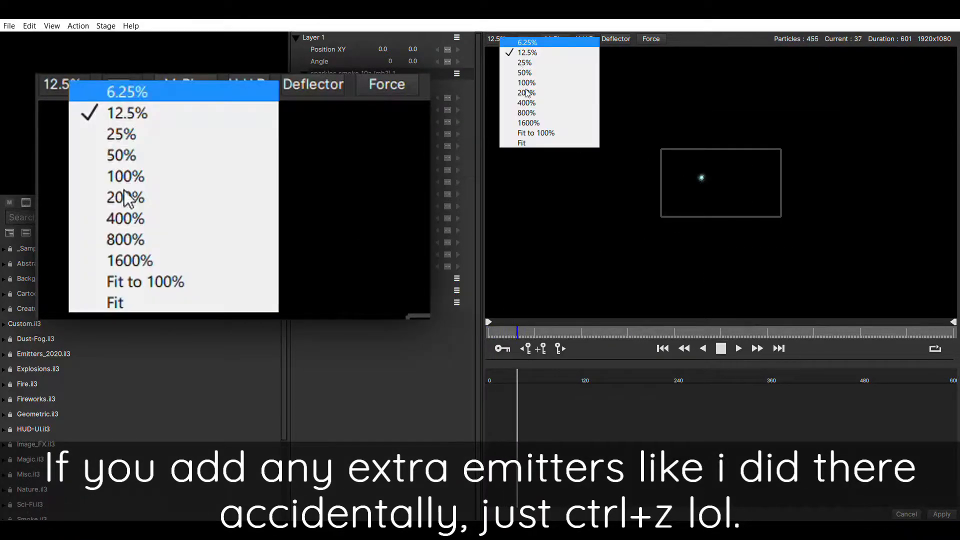
pyautogui.click(530, 143)
pyautogui.click(721, 350)
# Compare the stage composited over checkerboard, source frame and source video, return it to black, and toggle motion blur off and on
pyautogui.click(532, 39)
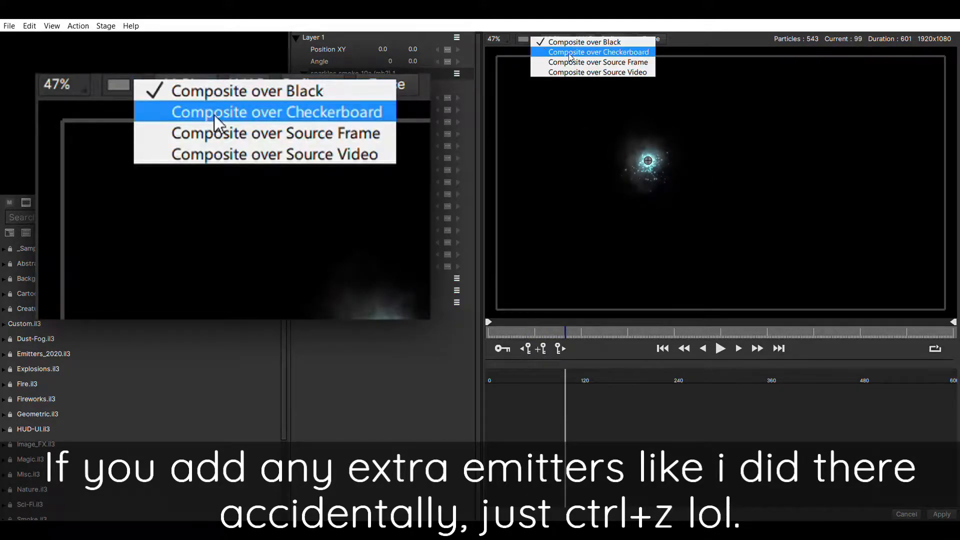
pyautogui.click(569, 53)
pyautogui.click(528, 41)
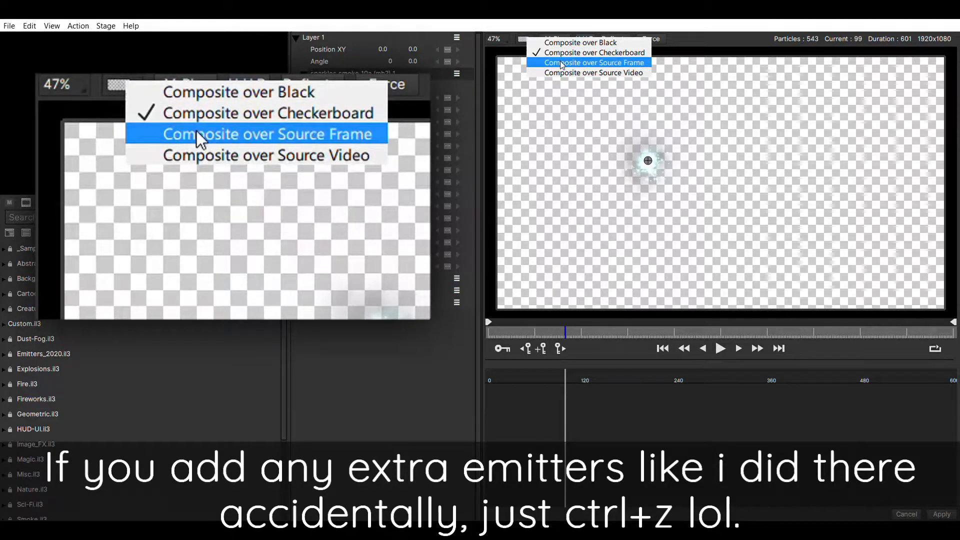
pyautogui.click(562, 63)
pyautogui.click(524, 44)
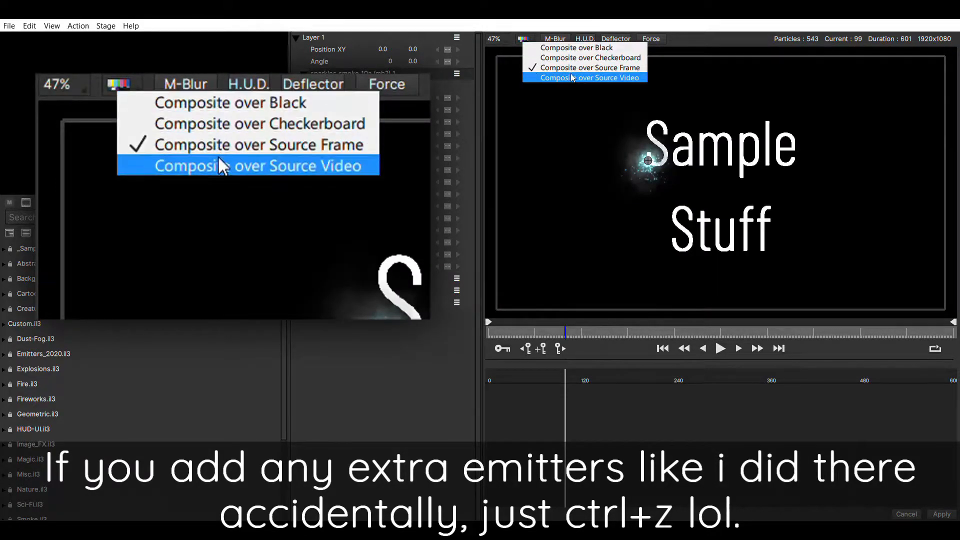
pyautogui.click(573, 78)
pyautogui.click(531, 43)
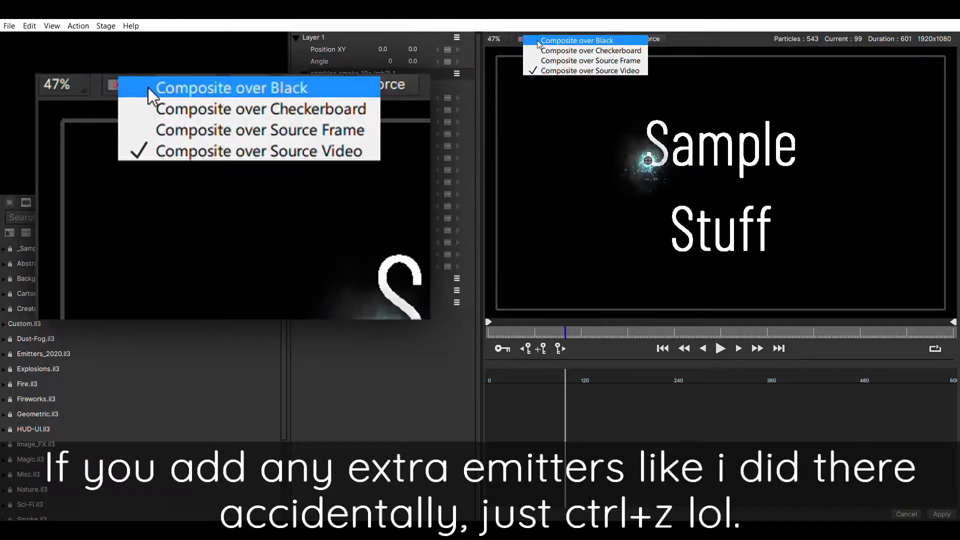
pyautogui.click(539, 43)
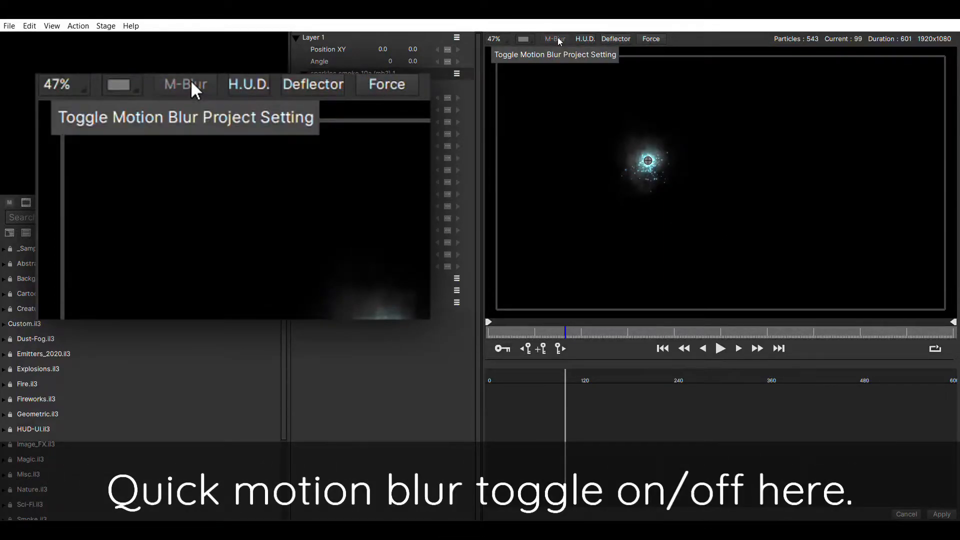
pyautogui.click(556, 39)
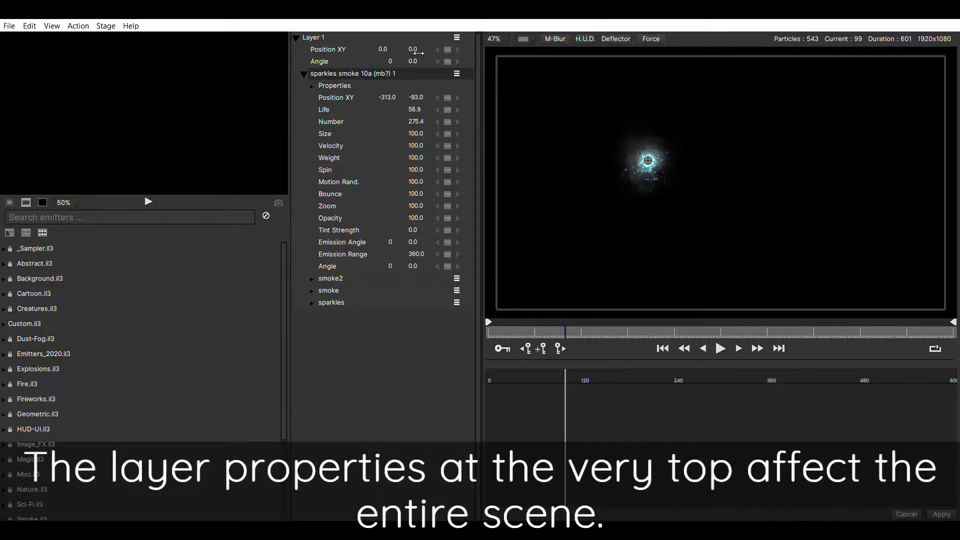
# Set Layer 1's Y position to -28, try changing the layer's angle, and undo the angle change
pyautogui.scroll(-3, 629, 207)
pyautogui.moveTo(423, 49); pyautogui.dragTo(419, 62)
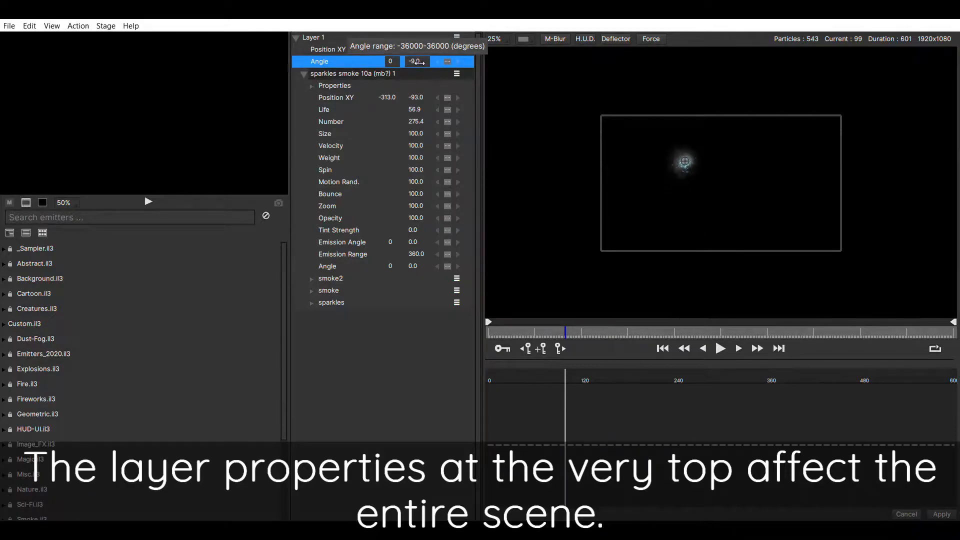
pyautogui.hotkey('ctrl', 'z')
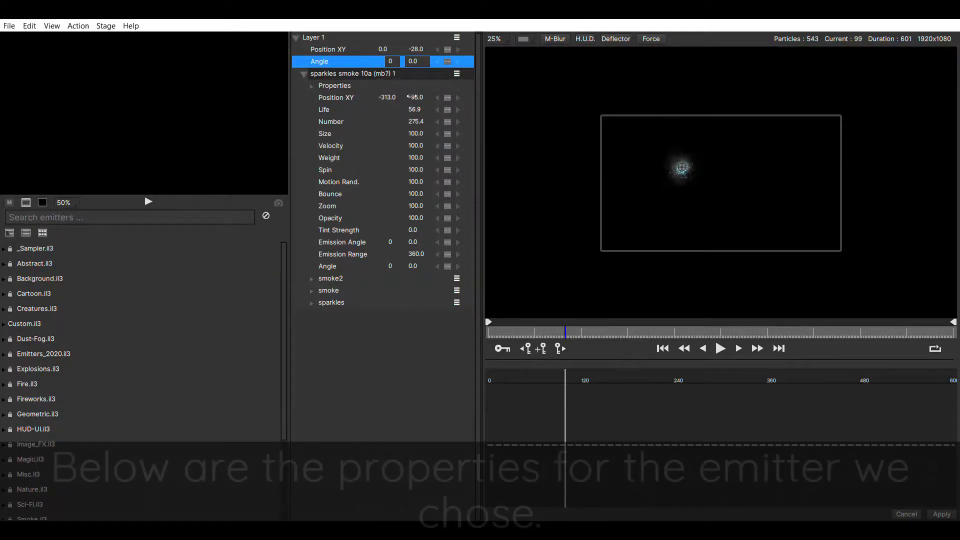
# Set the emitter's Y position to -76, expand its properties, and lower its Number to 85.4
pyautogui.moveTo(411, 97); pyautogui.dragTo(335, 95)
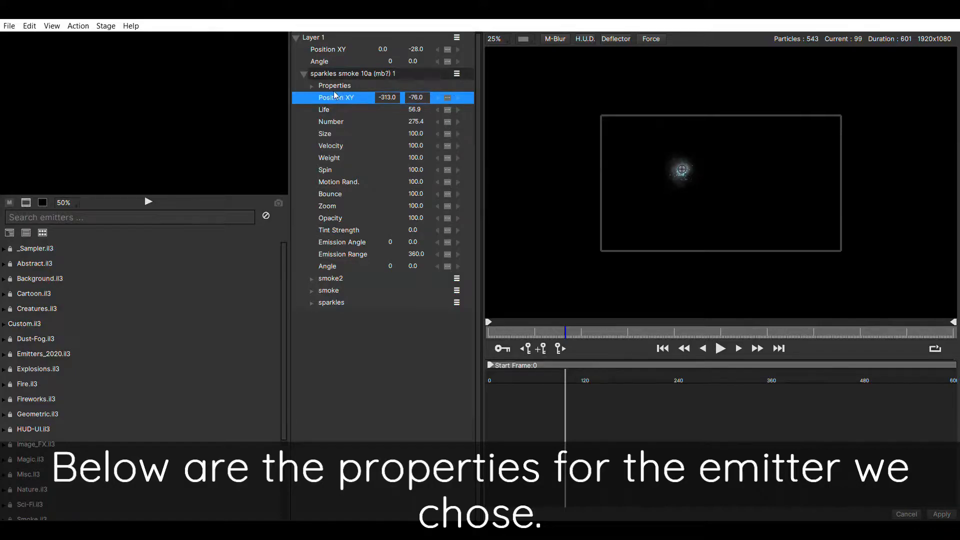
pyautogui.click(311, 88)
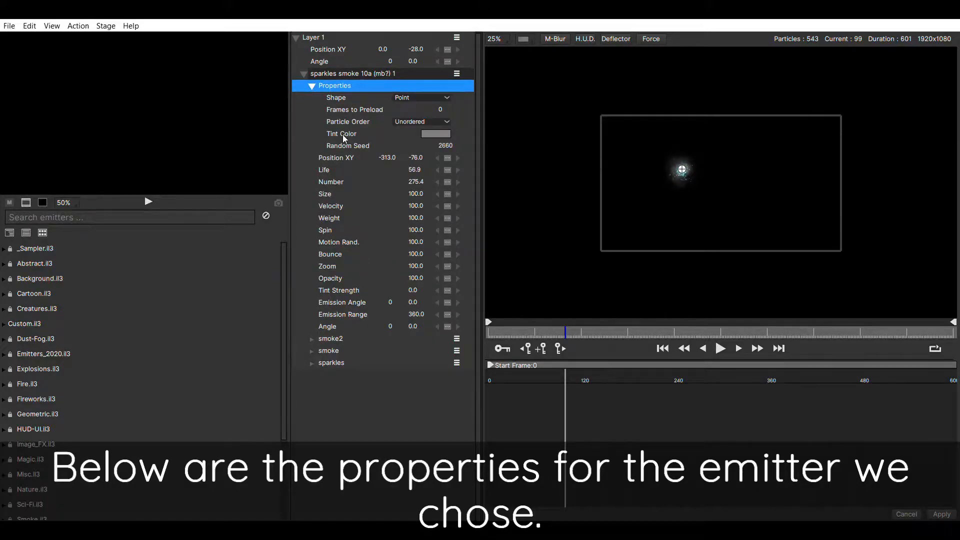
pyautogui.click(416, 182)
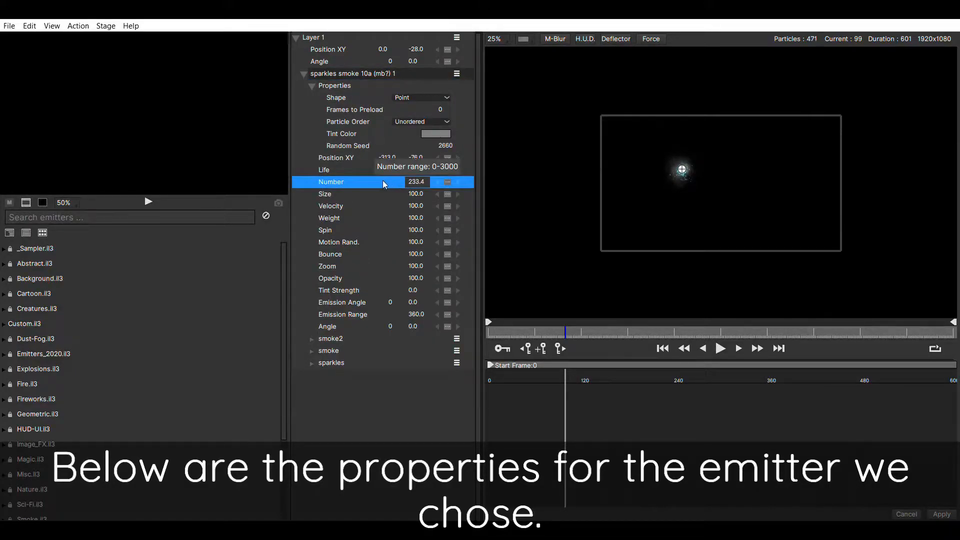
# Change the emitter's shape to Line and draw a bent three-point path on the stage, finishing the shape
pyautogui.click(418, 98)
pyautogui.click(419, 110)
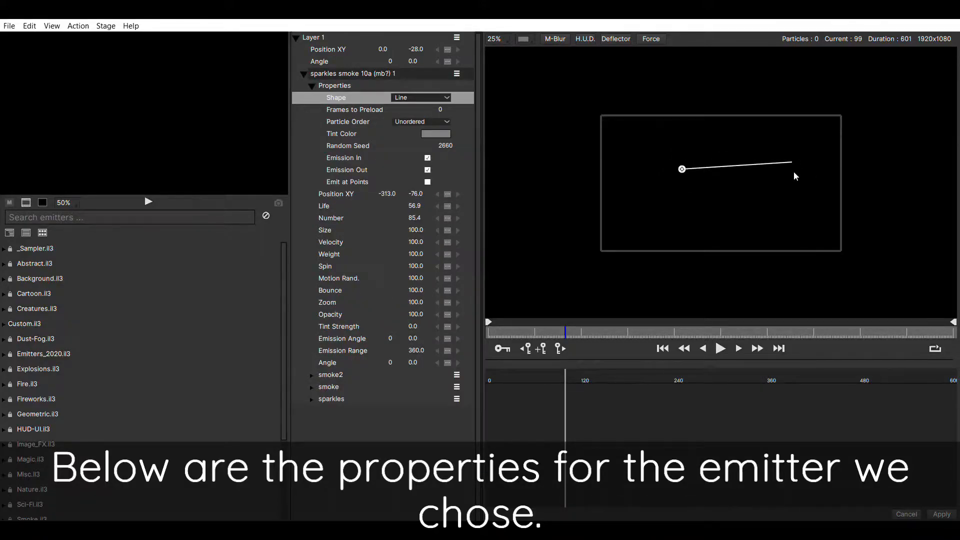
pyautogui.click(733, 236)
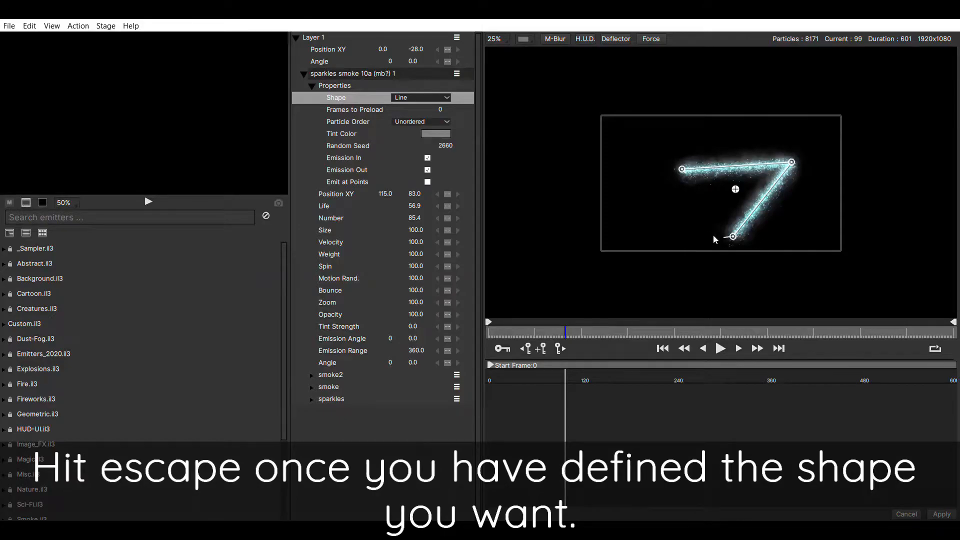
pyautogui.press('Escape')
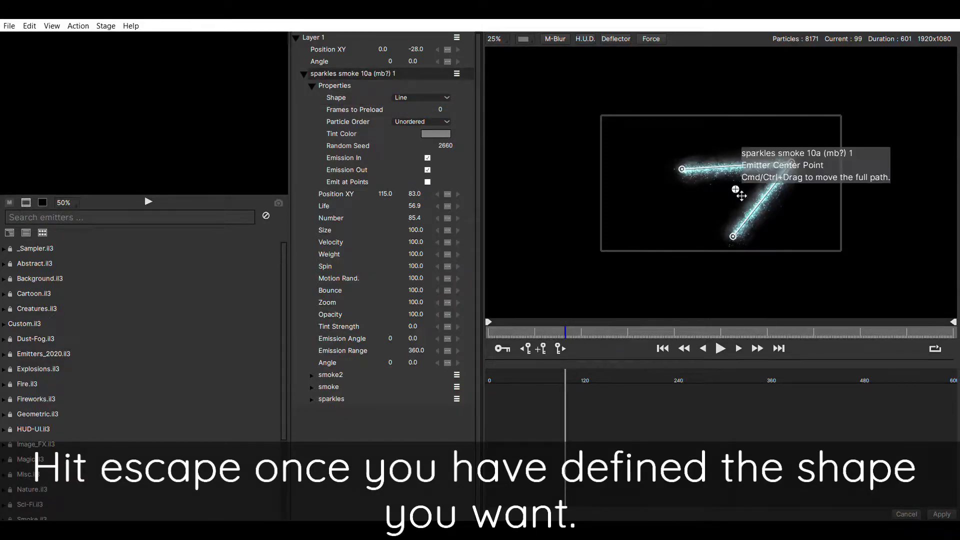
# Change the emitter's shape from Line to Ellipse
pyautogui.click(426, 99)
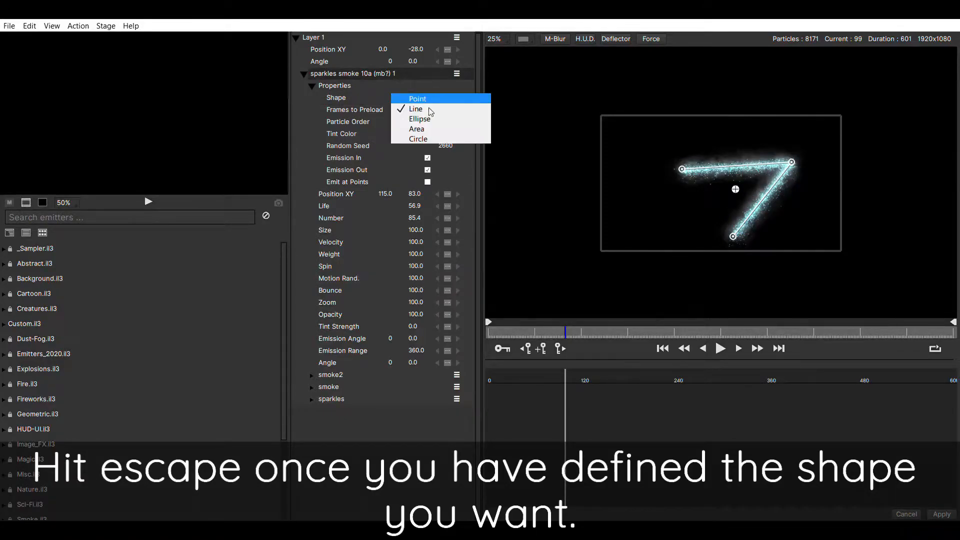
pyautogui.click(429, 120)
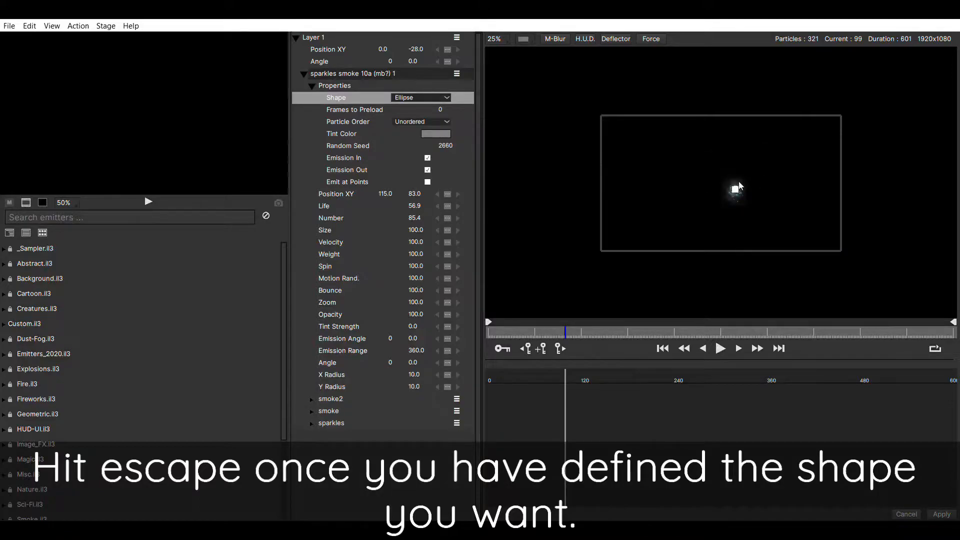
# Stretch the ellipse emitter to an X radius of 316 and Y radius of 296, and try the Area and Circle shapes
pyautogui.moveTo(746, 191); pyautogui.dragTo(794, 143)
pyautogui.press('Escape')
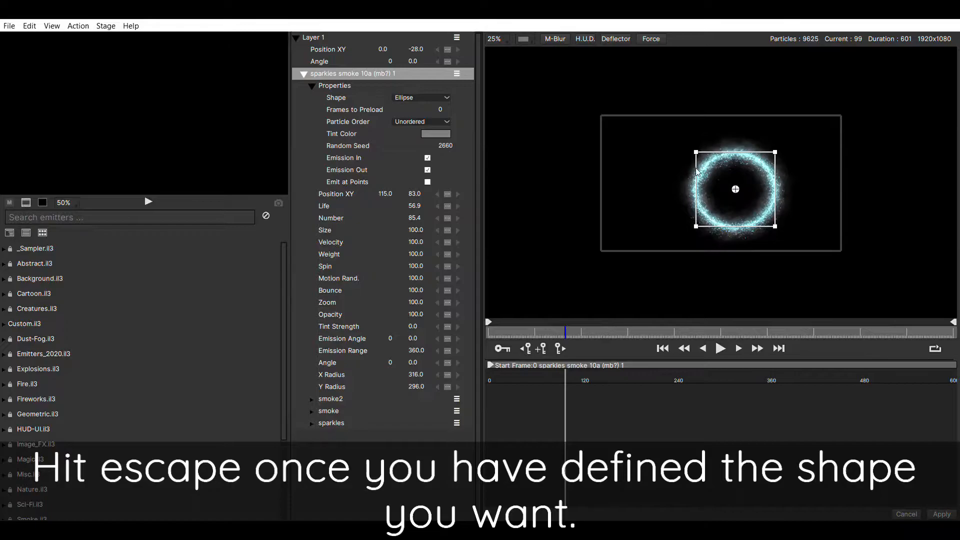
pyautogui.click(436, 98)
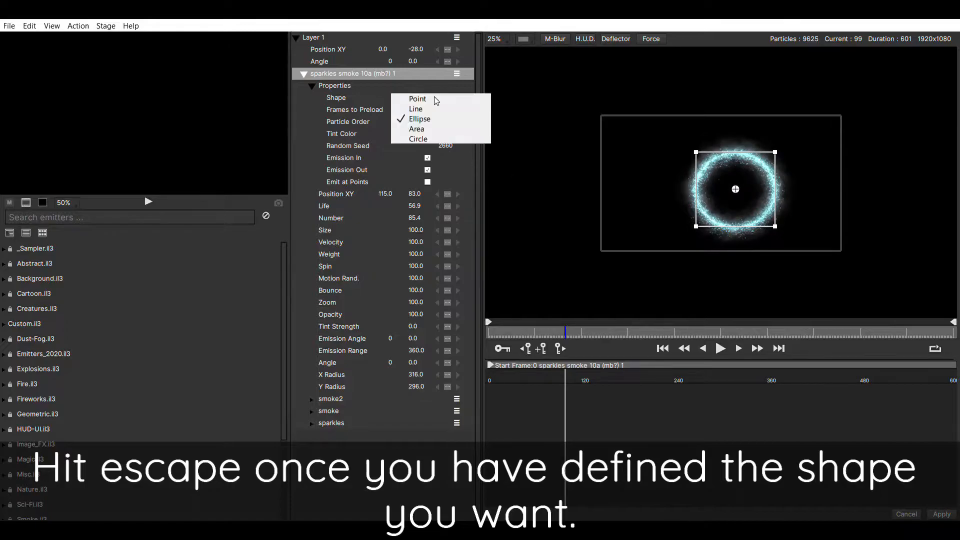
pyautogui.click(428, 131)
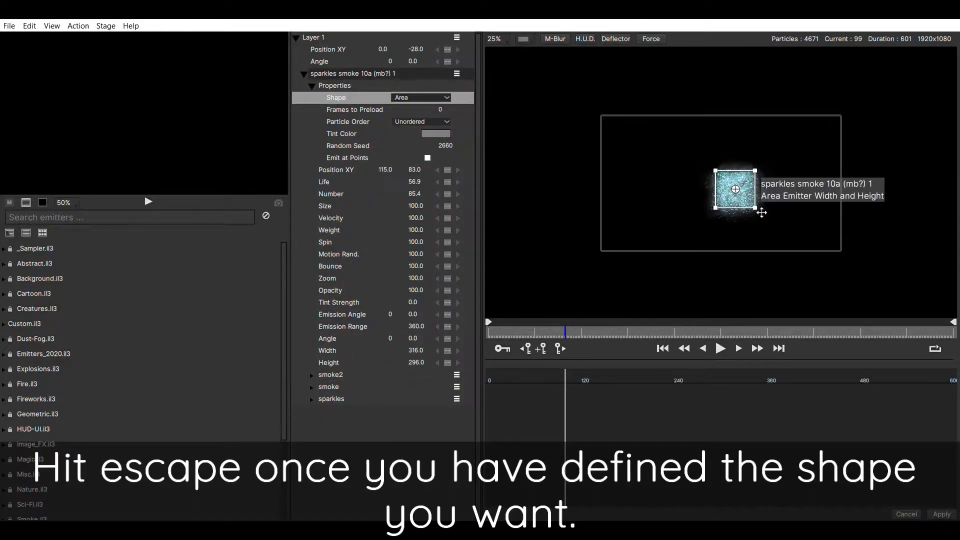
pyautogui.click(427, 99)
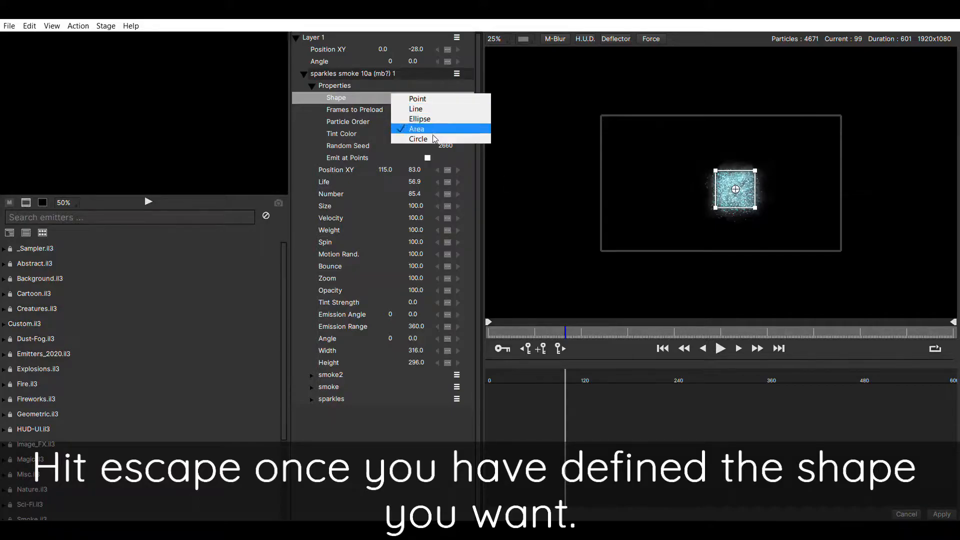
pyautogui.click(433, 140)
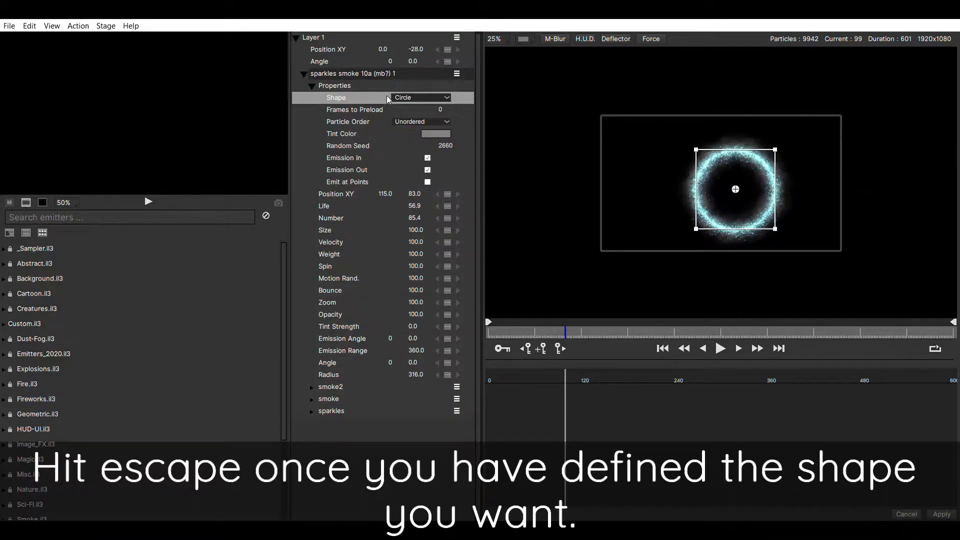
# Change the emitter's shape to Point and move it on the stage to position -441, -13
pyautogui.click(411, 100)
pyautogui.click(408, 98)
pyautogui.moveTo(737, 193); pyautogui.dragTo(657, 179)
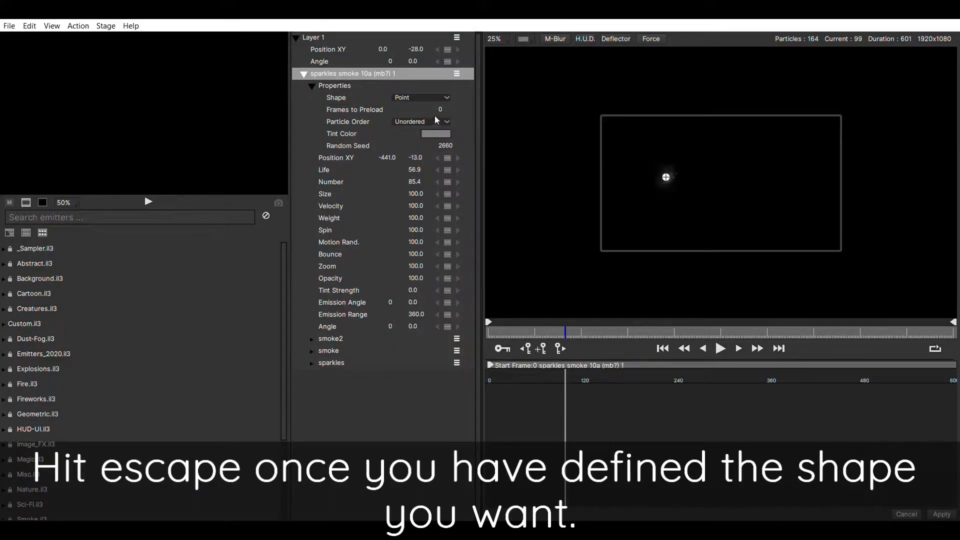
# Play the animation from frame 0 and set the stage zoom to Fit
pyautogui.moveTo(533, 325); pyautogui.dragTo(480, 337)
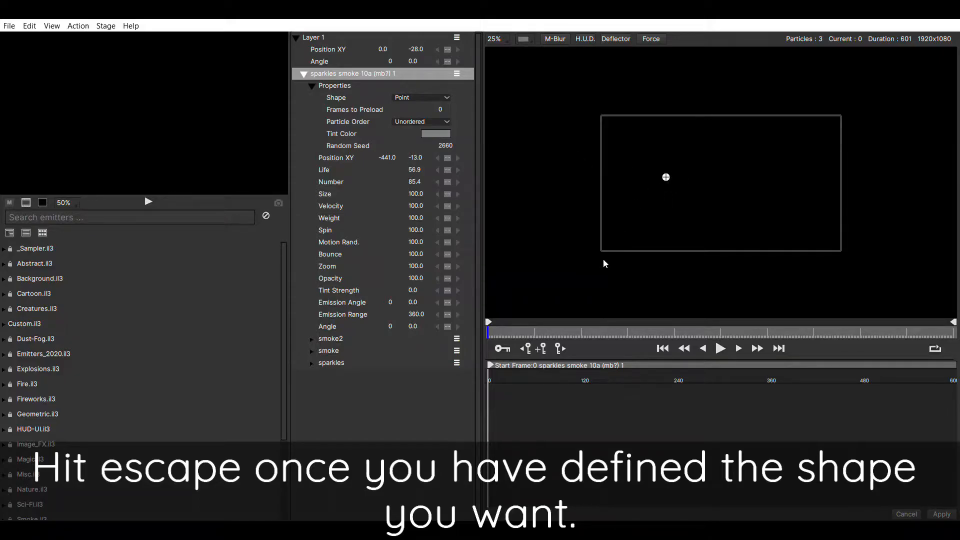
pyautogui.press('space')
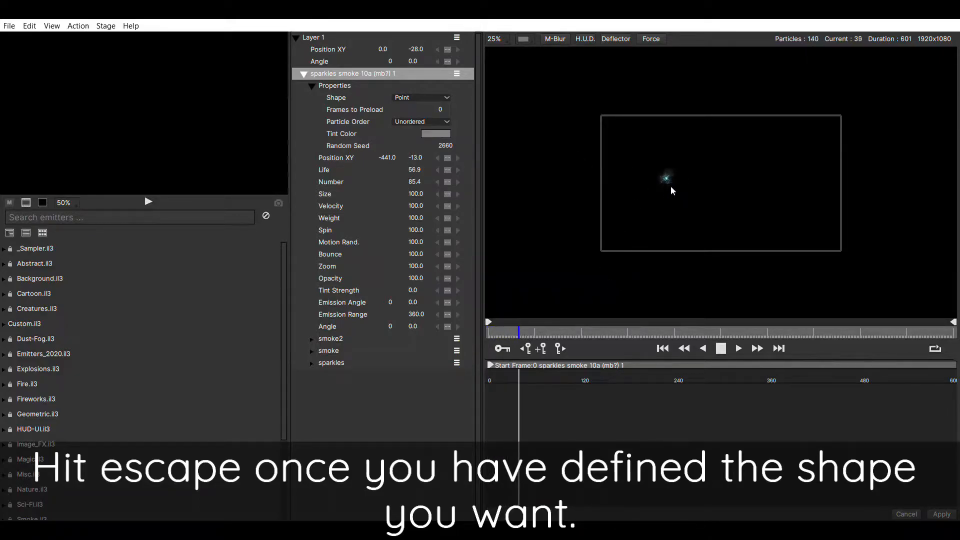
pyautogui.click(503, 43)
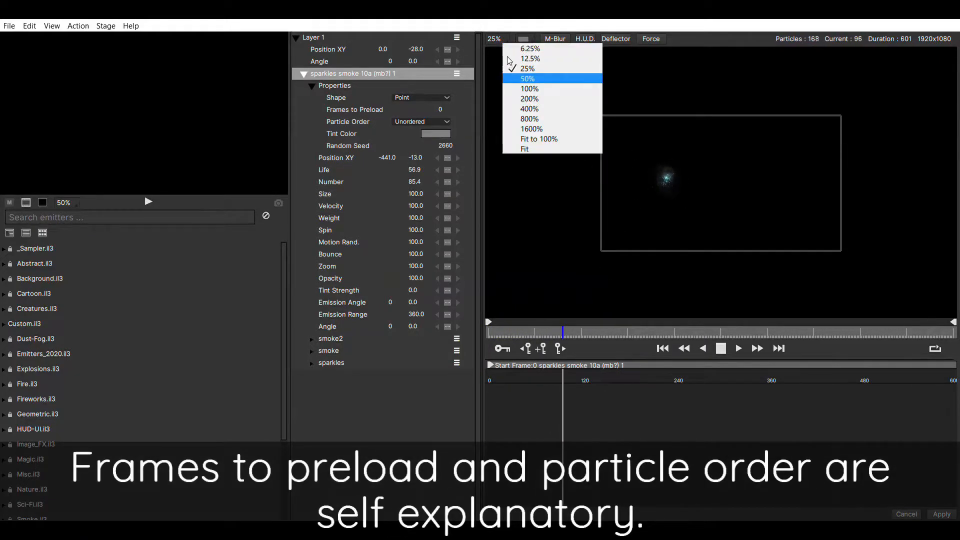
pyautogui.click(531, 148)
pyautogui.moveTo(533, 334); pyautogui.dragTo(444, 345)
pyautogui.press('space')
# Try preloading 296 frames, return Frames to Preload to 0, and view the Particle Order options
pyautogui.moveTo(441, 109); pyautogui.dragTo(511, 109)
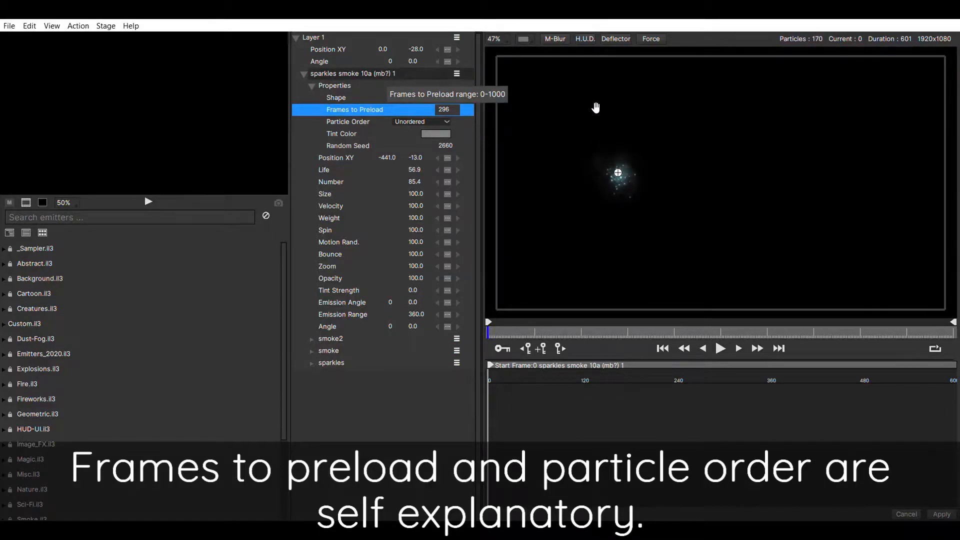
pyautogui.moveTo(450, 111); pyautogui.dragTo(427, 133)
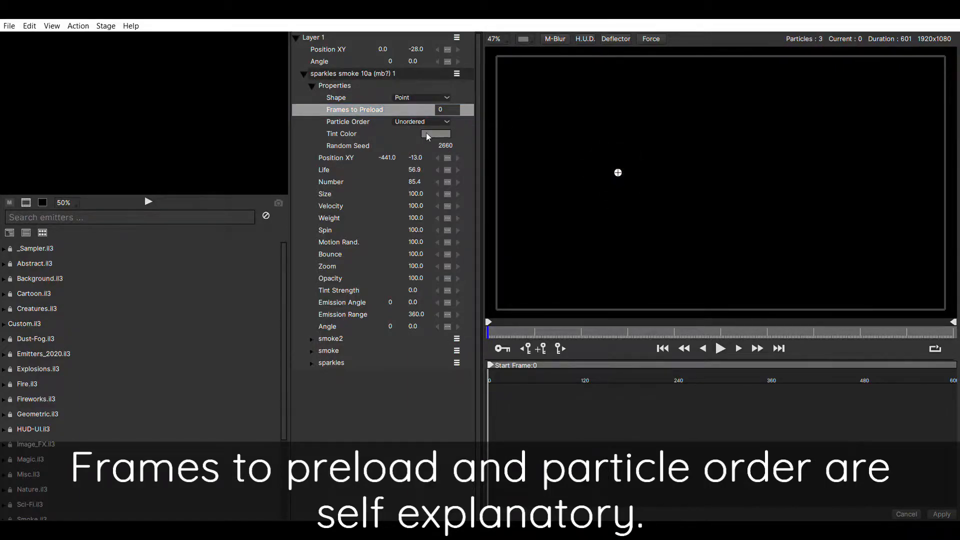
pyautogui.click(434, 121)
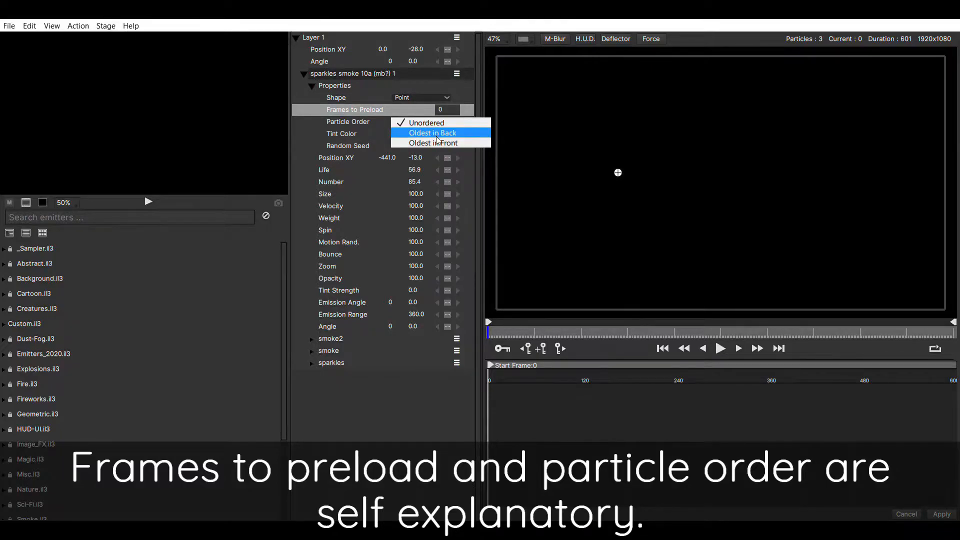
pyautogui.click(371, 416)
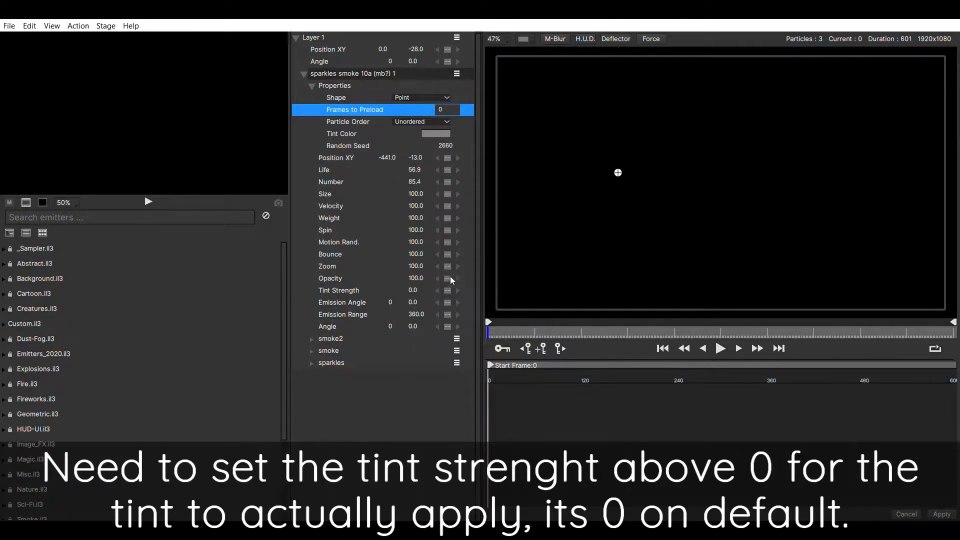
# Set the emitter's Tint Color to green, test it with a raised Tint Strength, and return the strength to 0
pyautogui.press('space')
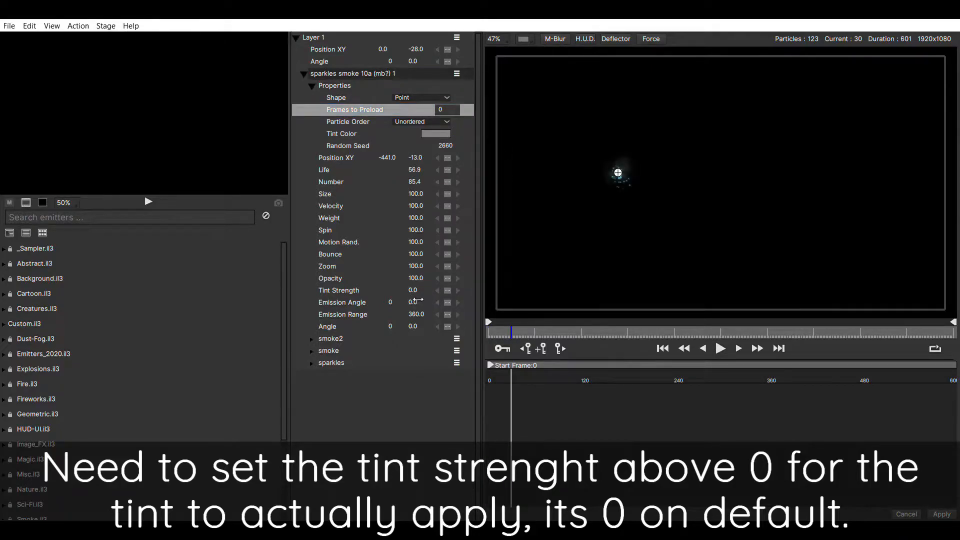
pyautogui.moveTo(415, 292); pyautogui.dragTo(552, 300)
pyautogui.click(440, 133)
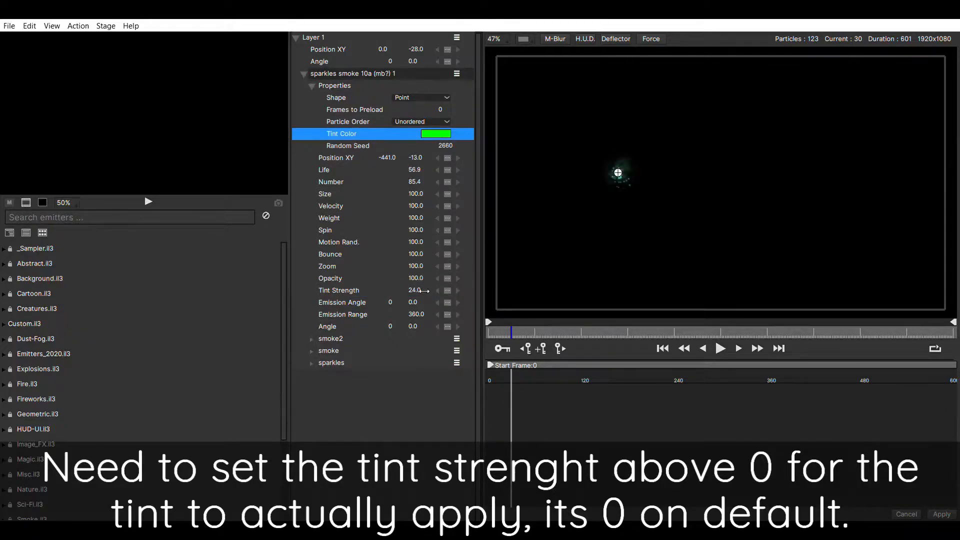
pyautogui.click(450, 295)
pyautogui.moveTo(449, 295); pyautogui.dragTo(258, 310)
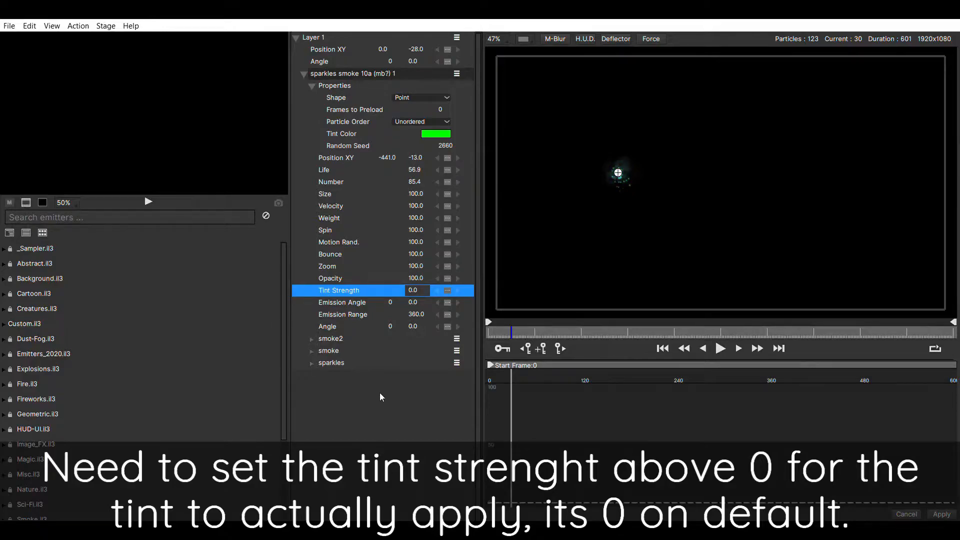
# Set the emitter's Random Seed to 2680 and Life to 87.9, and preview the result at frame 101
pyautogui.moveTo(444, 146); pyautogui.dragTo(473, 144)
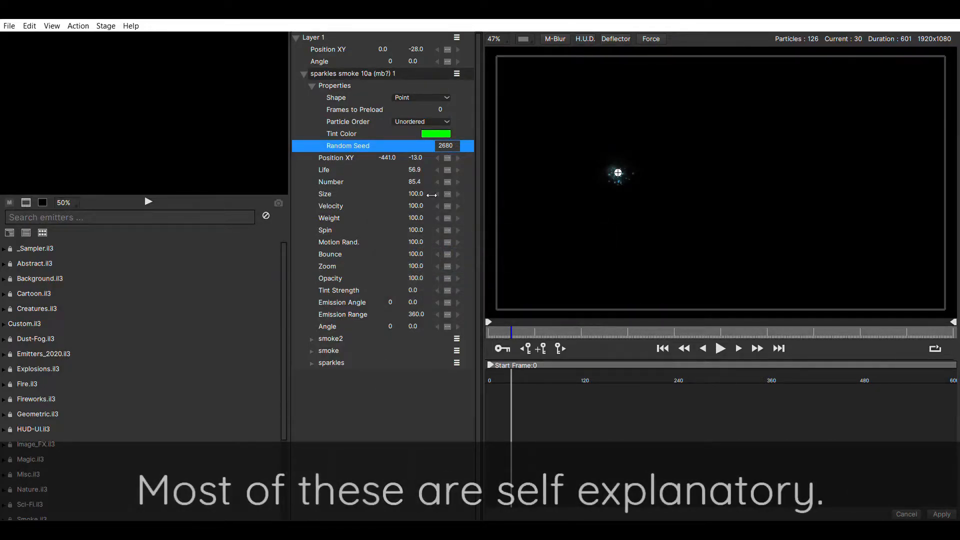
pyautogui.moveTo(433, 172); pyautogui.dragTo(434, 173)
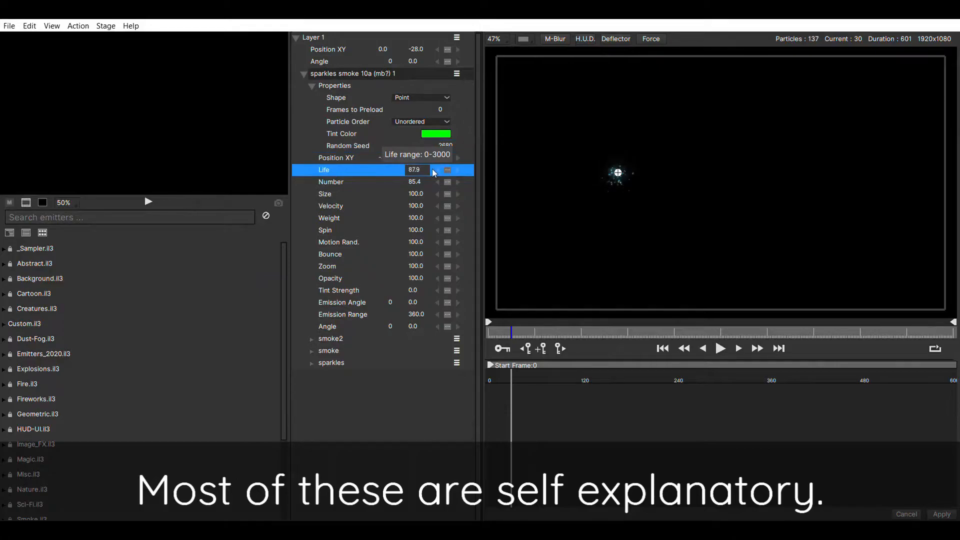
pyautogui.moveTo(543, 330); pyautogui.dragTo(567, 335)
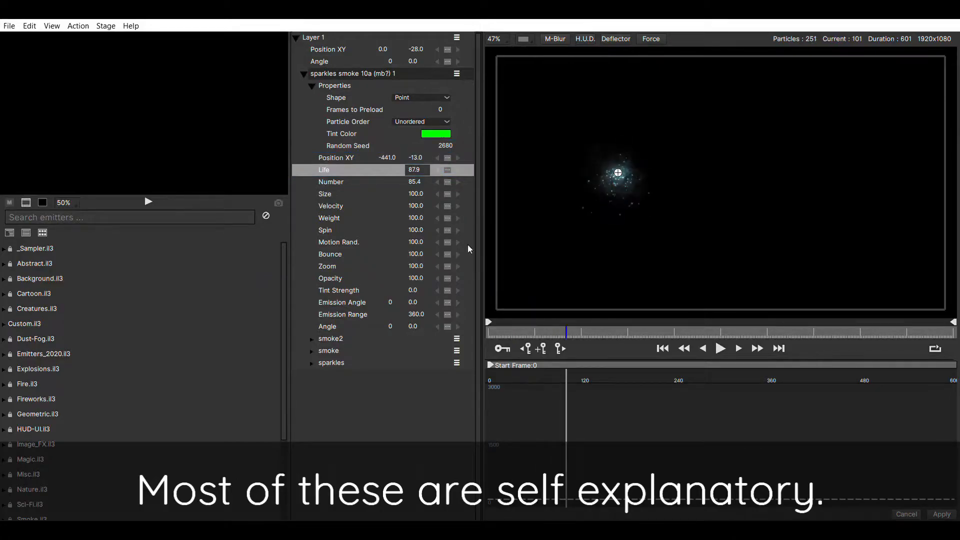
# Adjust the emitter at frame 148, setting Life to 155.9, Number to 85.4 and Size to 106
pyautogui.moveTo(420, 182); pyautogui.dragTo(450, 172)
pyautogui.click(603, 334)
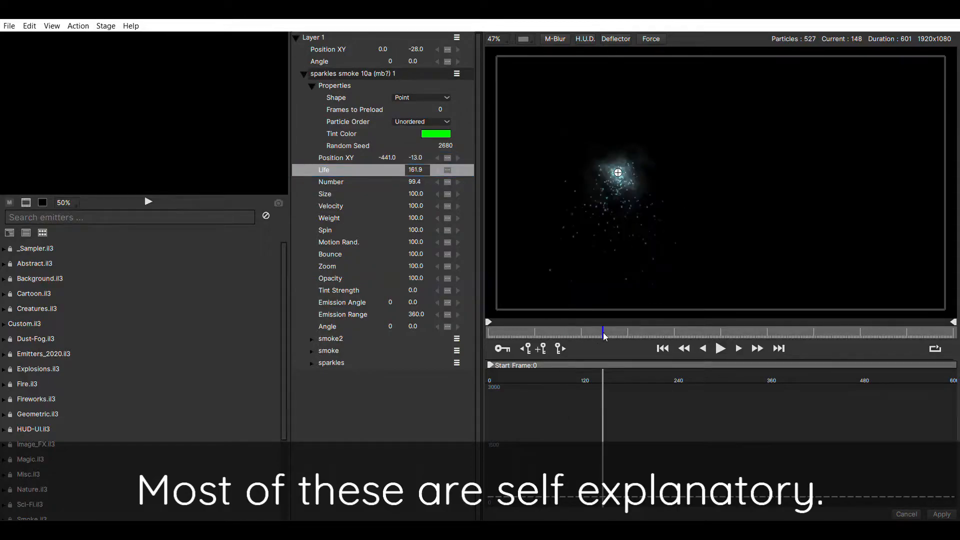
pyautogui.moveTo(425, 170); pyautogui.dragTo(424, 197)
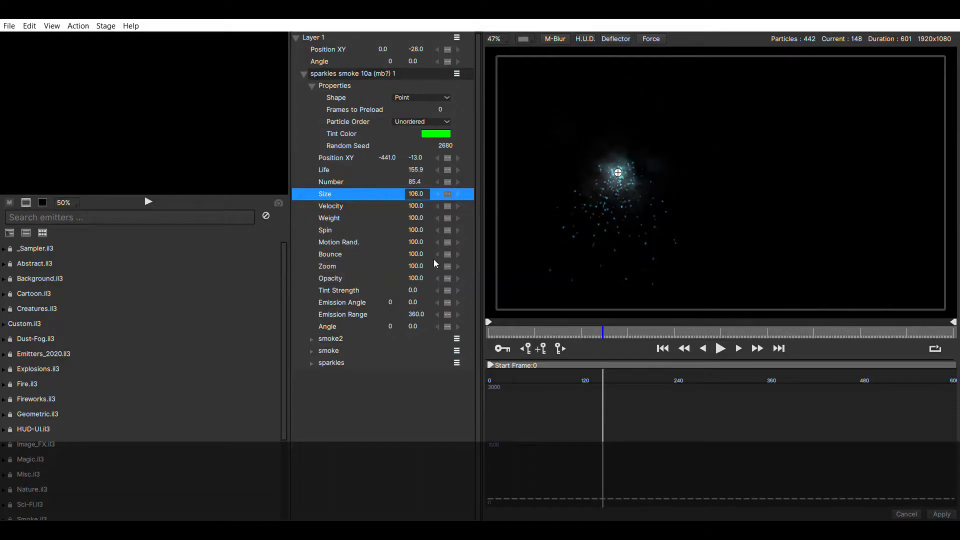
# Set the emitter's Zoom to 109, Velocity to 99 and Weight to 292
pyautogui.click(419, 266)
pyautogui.moveTo(469, 266); pyautogui.dragTo(423, 270)
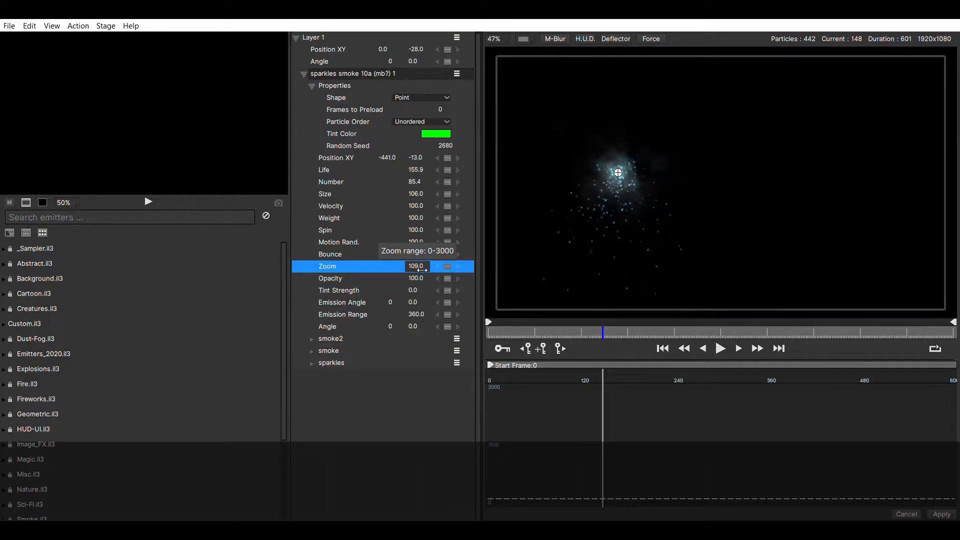
pyautogui.moveTo(420, 206); pyautogui.dragTo(503, 216)
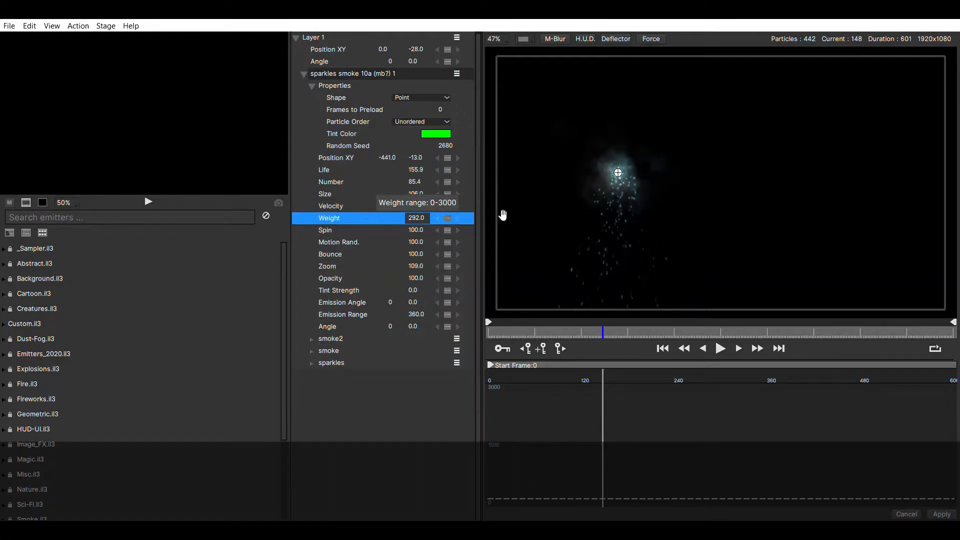
# Check the motion blur effect on the heavy particles and reduce the emitter's Weight to 84
pyautogui.click(559, 39)
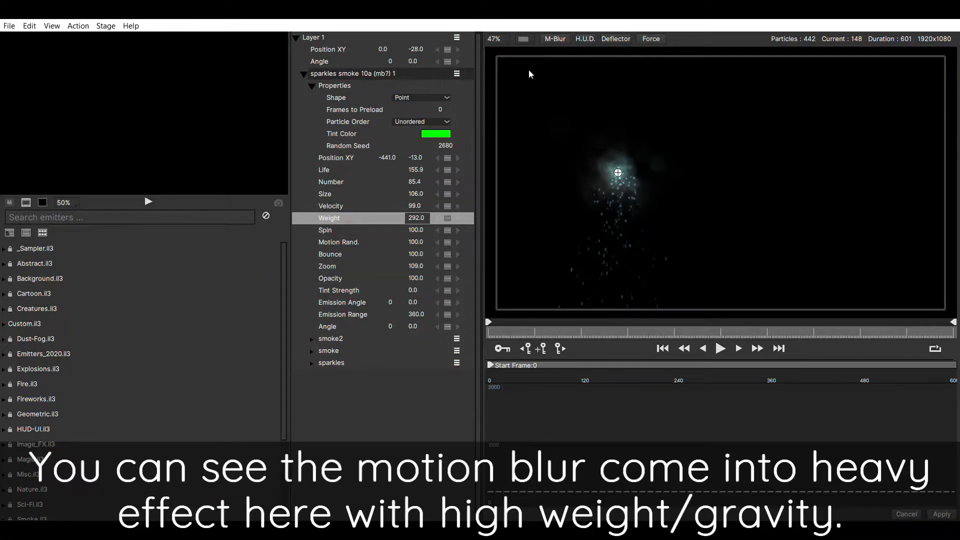
pyautogui.moveTo(433, 220); pyautogui.dragTo(299, 222)
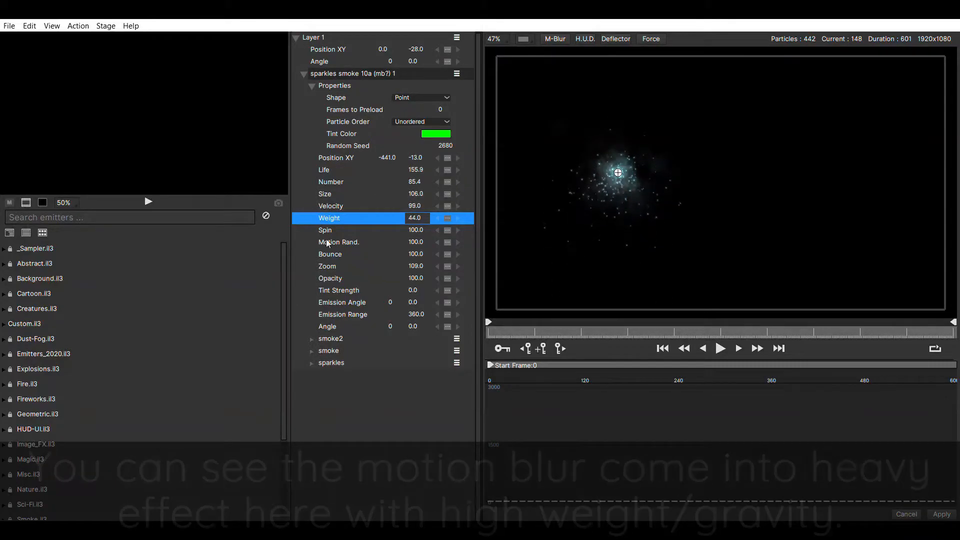
pyautogui.moveTo(428, 219); pyautogui.dragTo(435, 221)
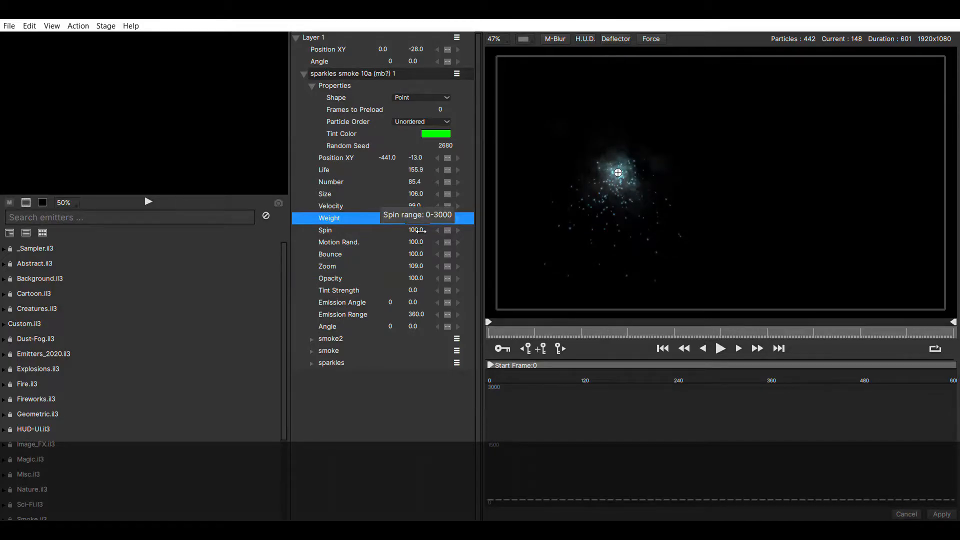
# Try a different Motion Rand. value for the emitter and undo the change
pyautogui.moveTo(424, 239); pyautogui.dragTo(457, 258)
pyautogui.hotkey('ctrl', 'z')
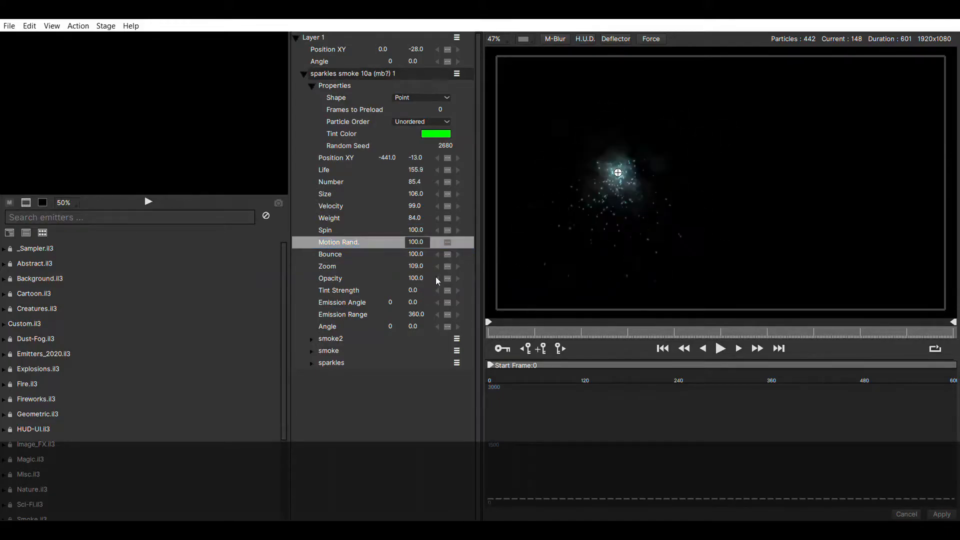
pyautogui.click(391, 394)
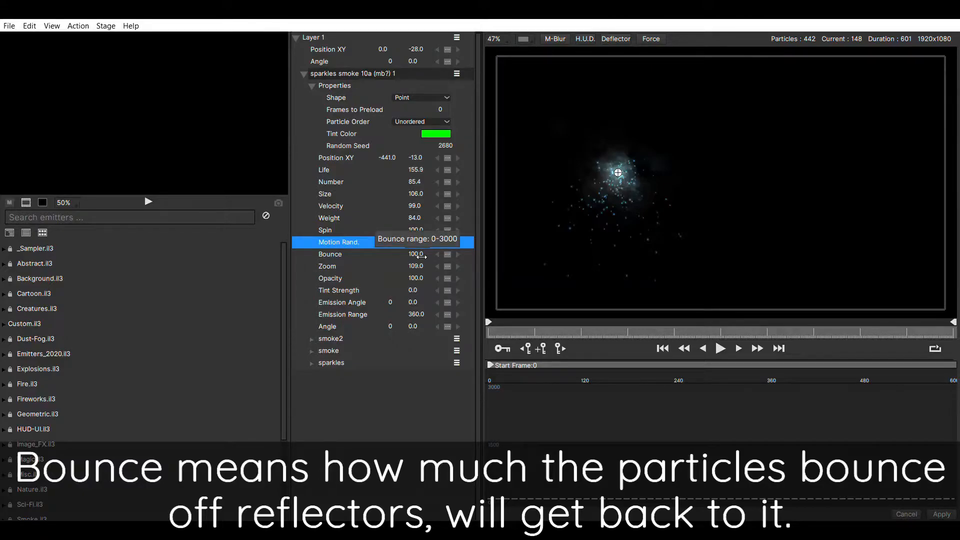
# Set the emitter's Bounce to 99, and try out the Opacity while leaving it at 100
pyautogui.moveTo(424, 255)
pyautogui.mouseDown()
pyautogui.moveTo(396, 260)
pyautogui.moveTo(427, 256)
pyautogui.mouseUp()
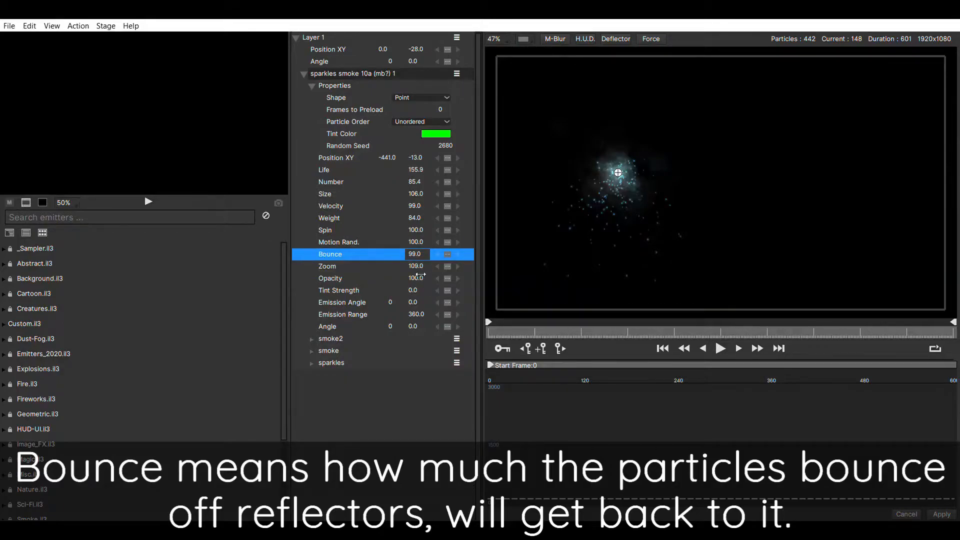
pyautogui.click(422, 279)
pyautogui.moveTo(393, 284); pyautogui.dragTo(423, 293)
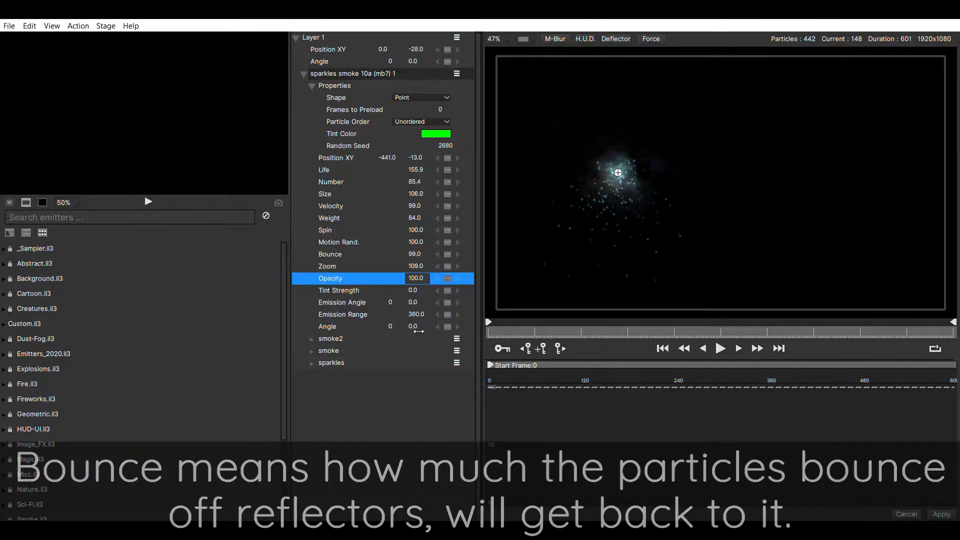
# Set the emitter's Emission Angle to -10 and its Angle to 123, keeping Emission Range at 360
pyautogui.moveTo(416, 326)
pyautogui.mouseDown()
pyautogui.moveTo(436, 333)
pyautogui.moveTo(420, 329)
pyautogui.mouseUp()
pyautogui.moveTo(418, 304)
pyautogui.mouseDown()
pyautogui.moveTo(443, 304)
pyautogui.moveTo(422, 306)
pyautogui.moveTo(440, 319)
pyautogui.moveTo(425, 339)
pyautogui.moveTo(463, 318)
pyautogui.mouseUp()
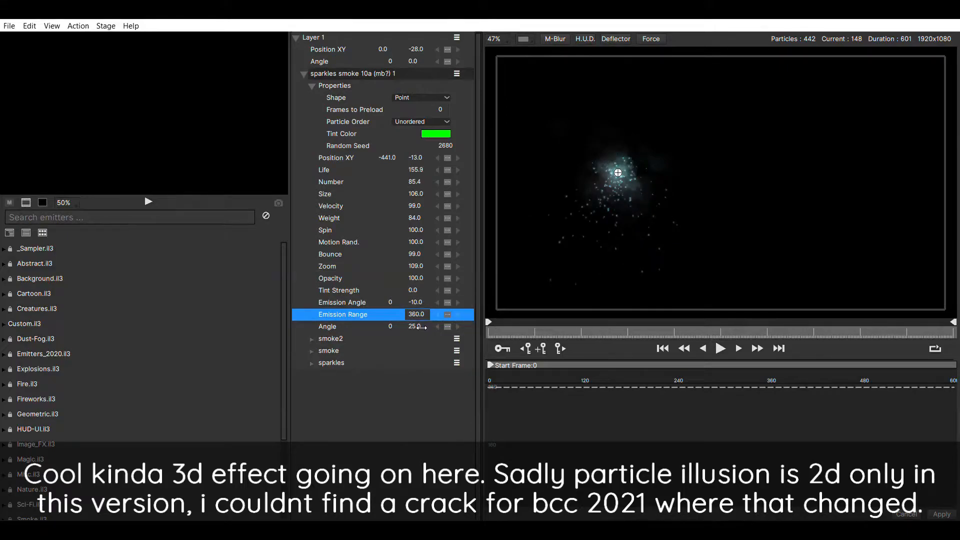
pyautogui.moveTo(418, 326)
pyautogui.mouseDown()
pyautogui.moveTo(477, 332)
pyautogui.moveTo(515, 323)
pyautogui.moveTo(450, 335)
pyautogui.mouseUp()
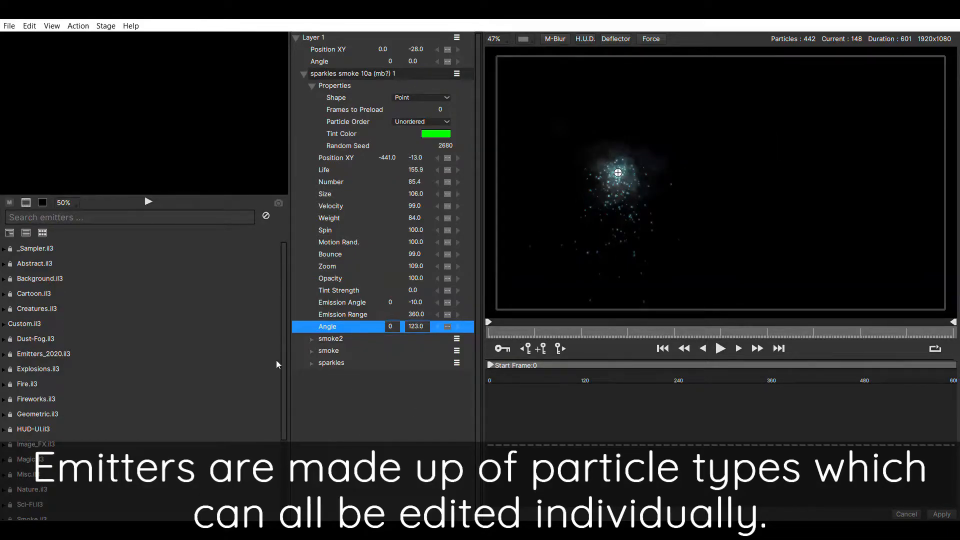
# Expand the smoke2 particle type and its Properties group to examine the individual particle settings
pyautogui.click(312, 340)
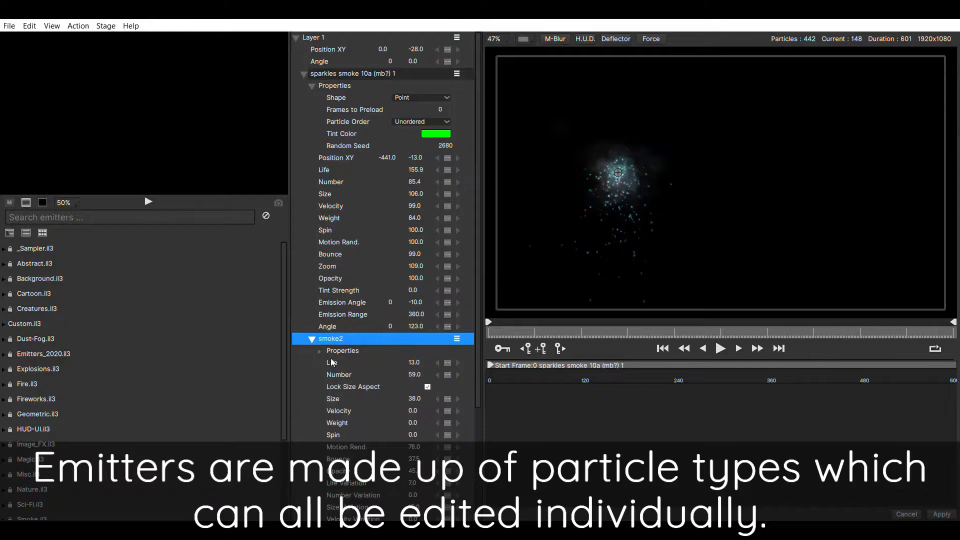
pyautogui.scroll(-1, 349, 389)
pyautogui.scroll(-2, 349, 386)
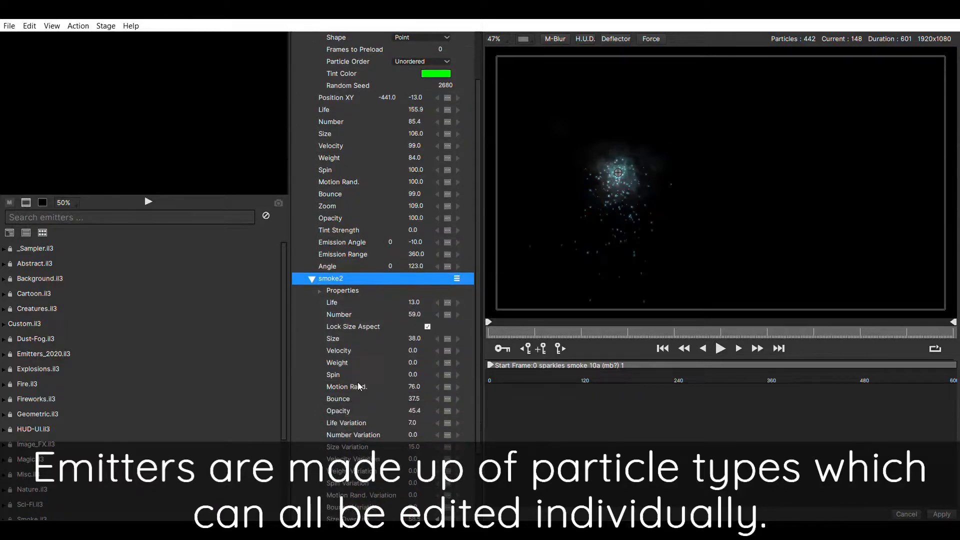
pyautogui.click(320, 291)
pyautogui.scroll(-2, 314, 320)
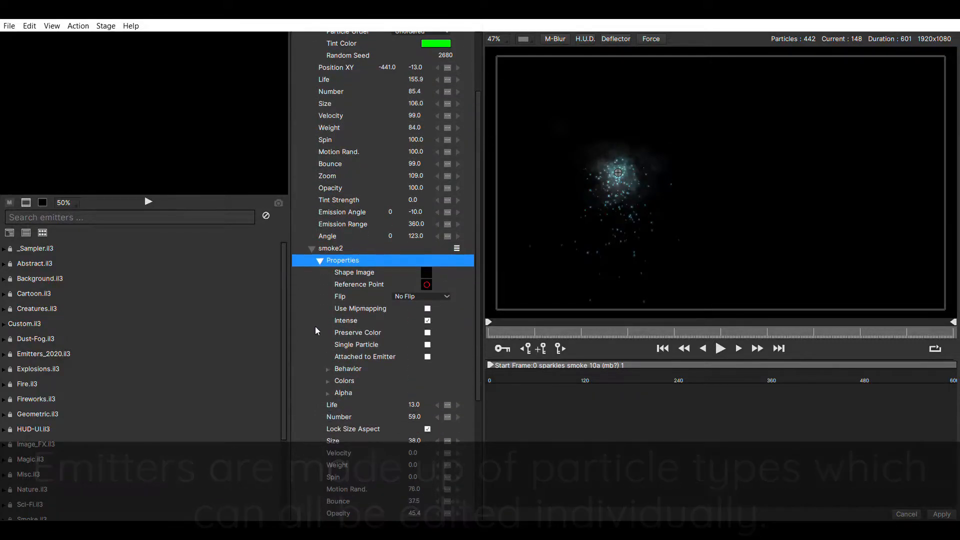
# Try several different shape images from the library on the smoke2 particle type, previewing each on the emitter
pyautogui.click(423, 277)
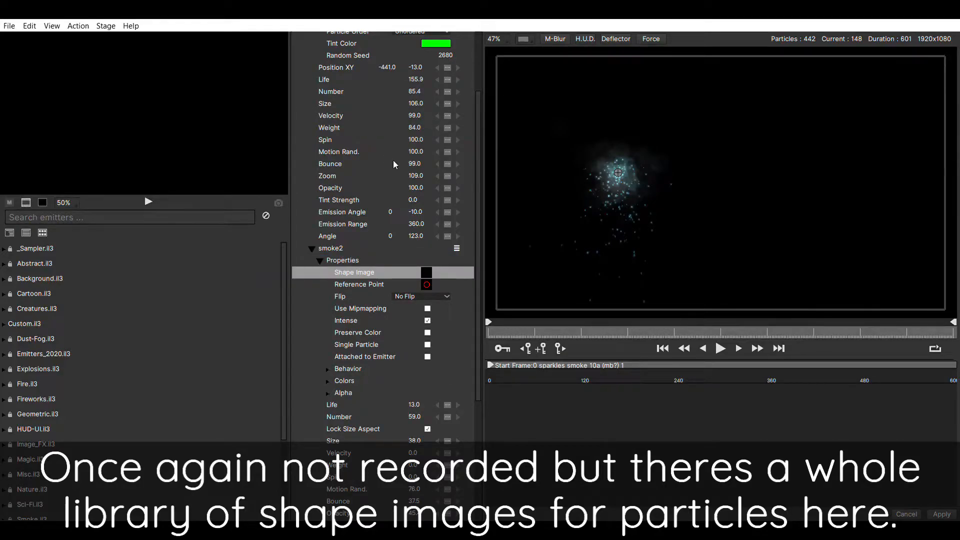
pyautogui.click(408, 239)
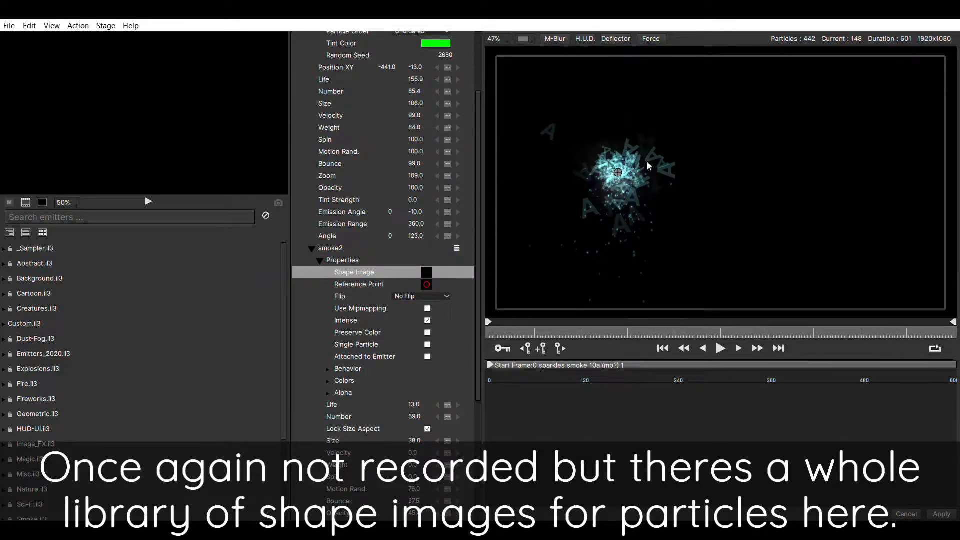
pyautogui.click(267, 130)
pyautogui.click(214, 137)
pyautogui.click(215, 192)
pyautogui.click(211, 240)
pyautogui.click(280, 235)
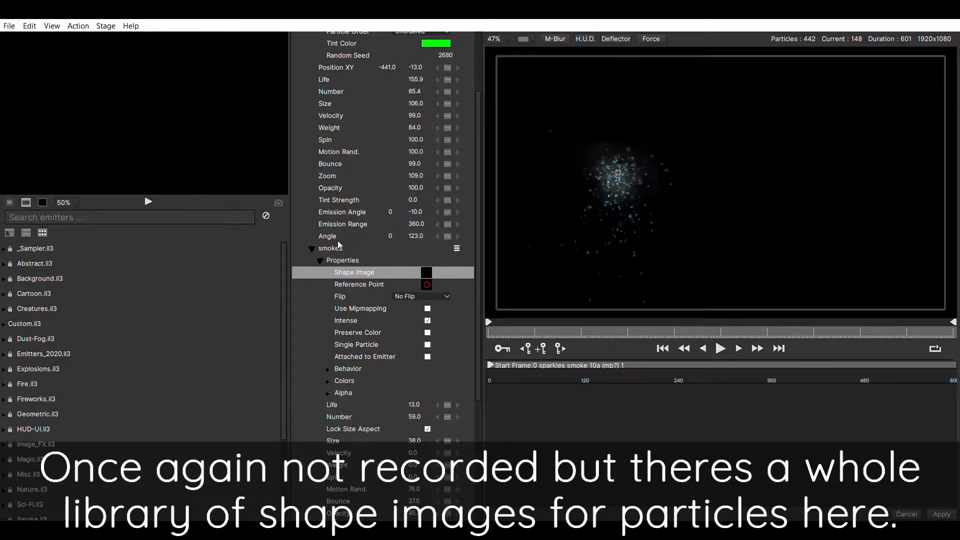
pyautogui.click(316, 230)
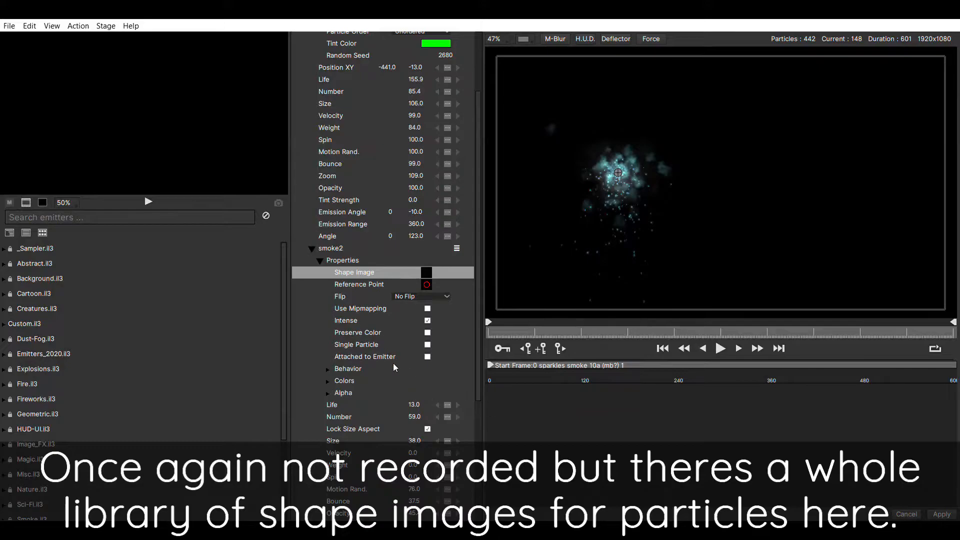
pyautogui.click(163, 196)
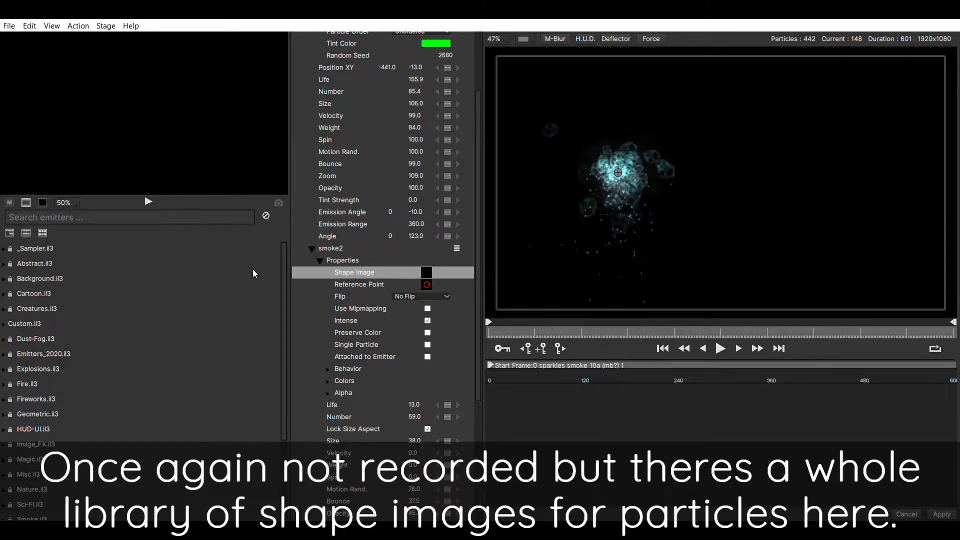
pyautogui.click(173, 188)
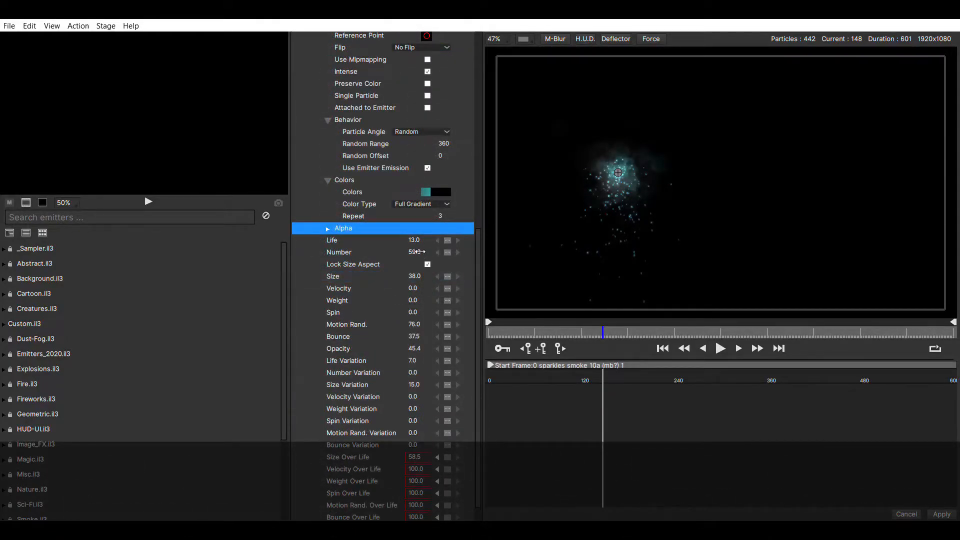
# Set the smoke2 particle type's Number to 80, and examine its Size Over Life curve while scrubbing through the timeline
pyautogui.moveTo(418, 252)
pyautogui.mouseDown()
pyautogui.moveTo(433, 251)
pyautogui.moveTo(424, 252)
pyautogui.mouseUp()
pyautogui.scroll(-1, 423, 439)
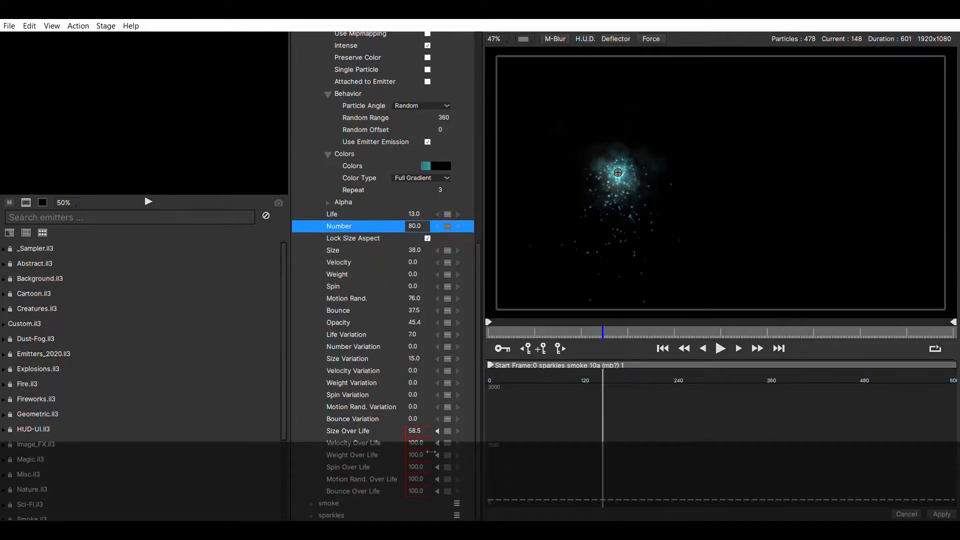
pyautogui.click(415, 431)
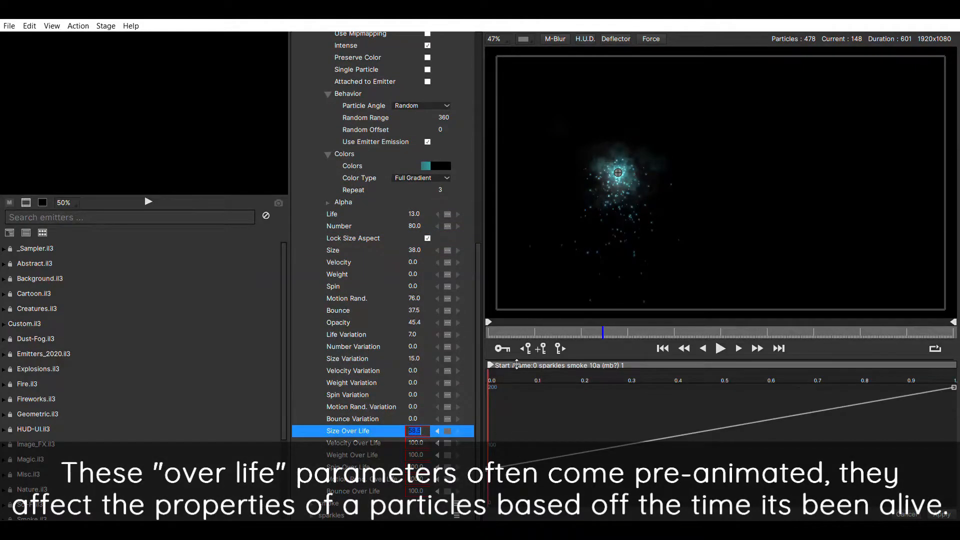
pyautogui.click(500, 334)
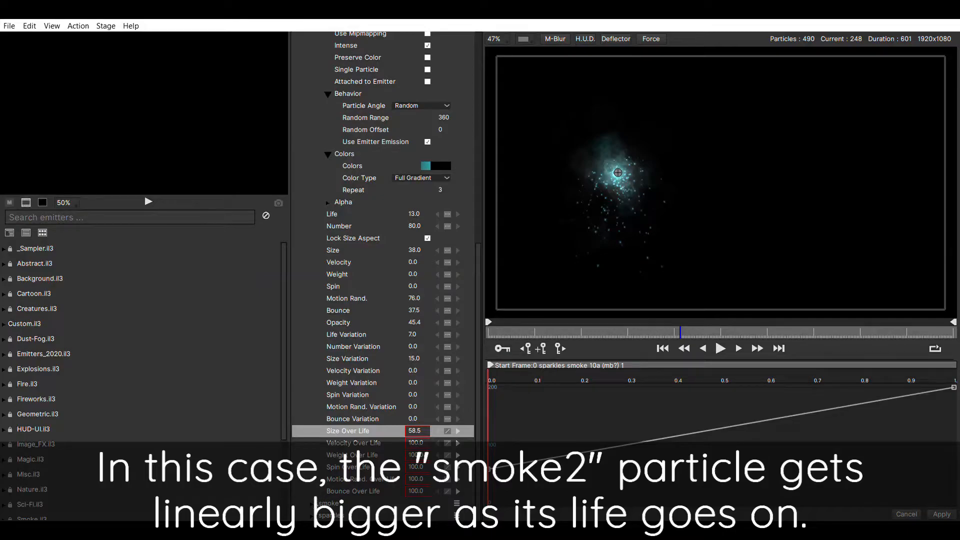
pyautogui.scroll(4, 331, 236)
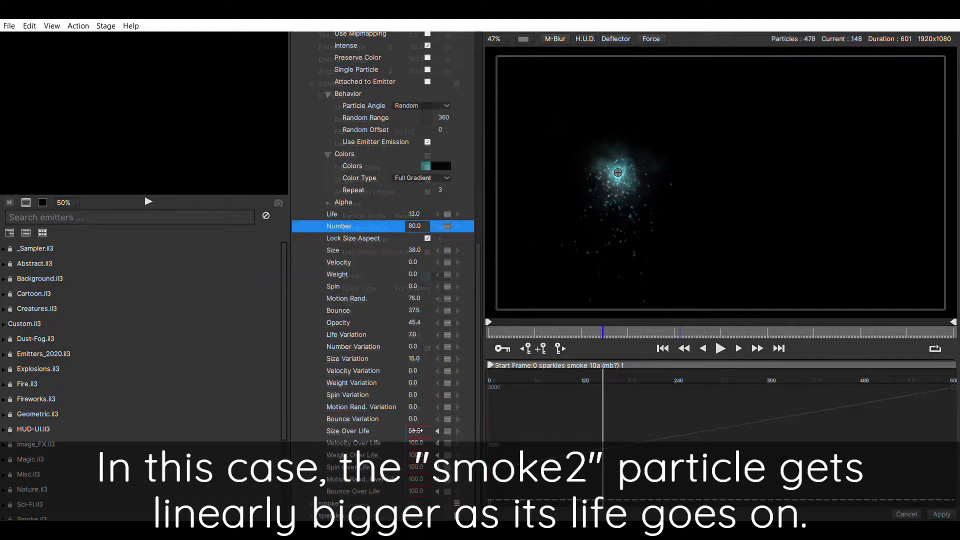
pyautogui.click(414, 431)
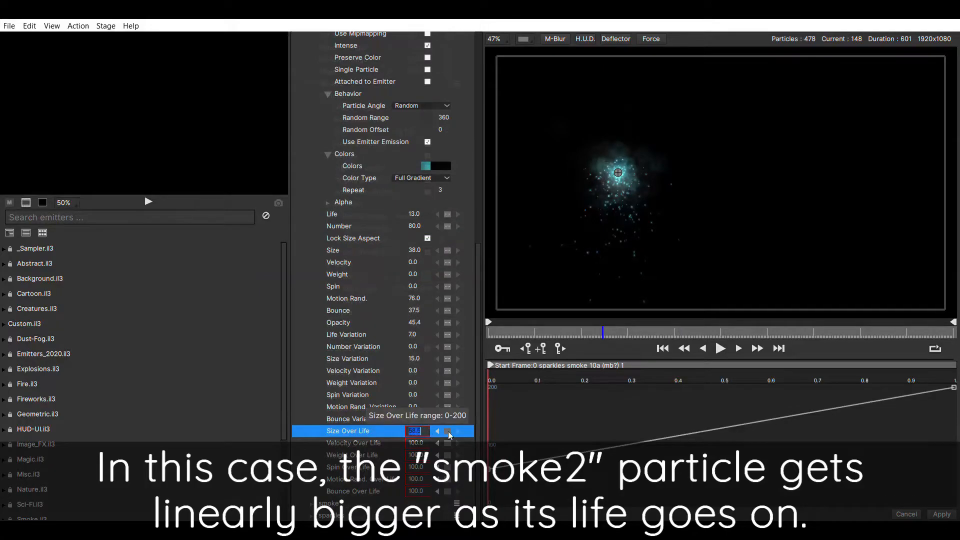
pyautogui.moveTo(502, 331); pyautogui.dragTo(680, 333)
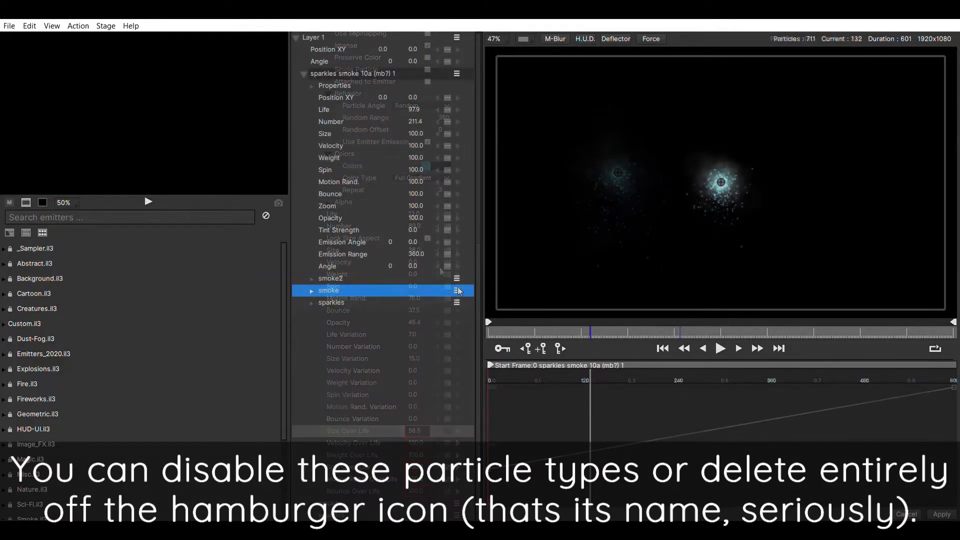
# Disable the smoke particle type to see the emitter without it, and enable it again
pyautogui.click(456, 291)
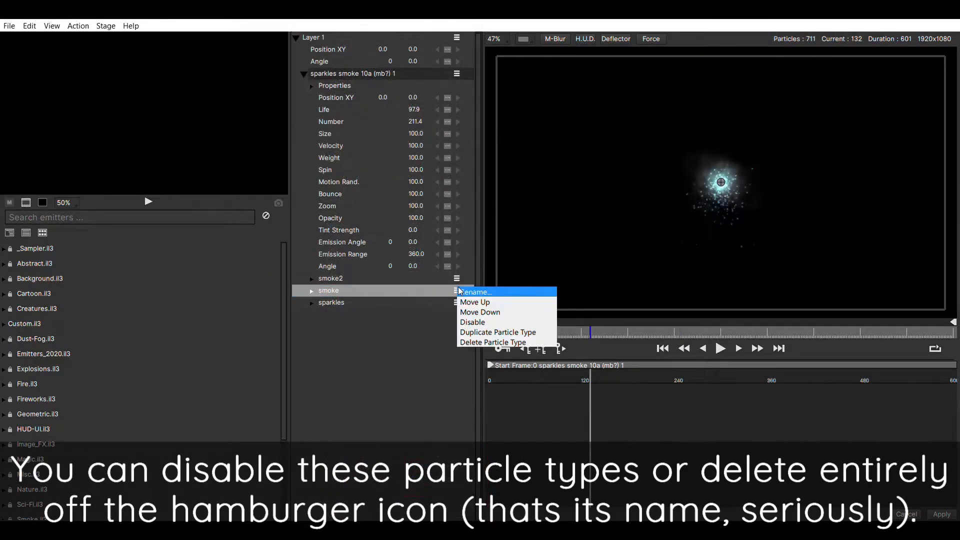
pyautogui.click(483, 323)
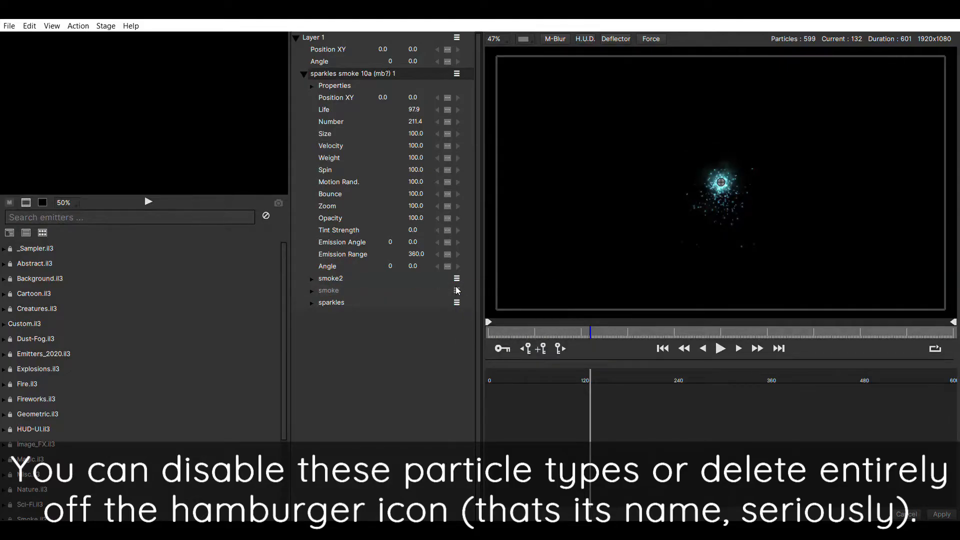
pyautogui.click(455, 288)
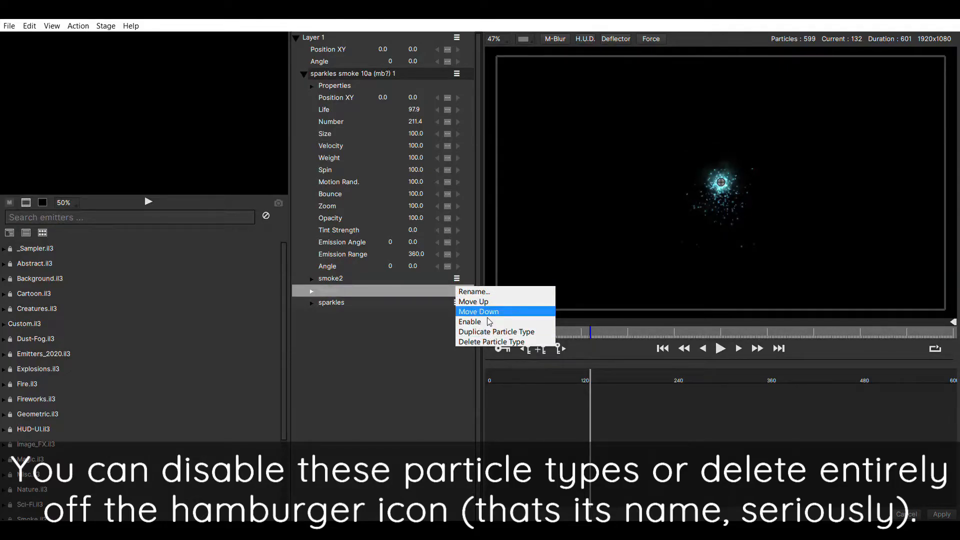
pyautogui.click(489, 322)
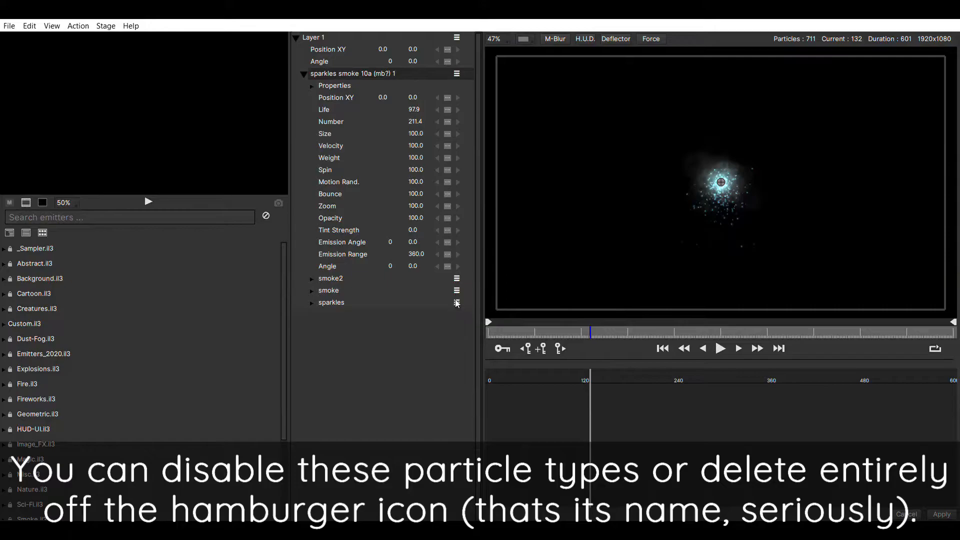
# Disable the sparkles particle type to see only the smoke, and enable it again
pyautogui.click(456, 303)
pyautogui.click(477, 330)
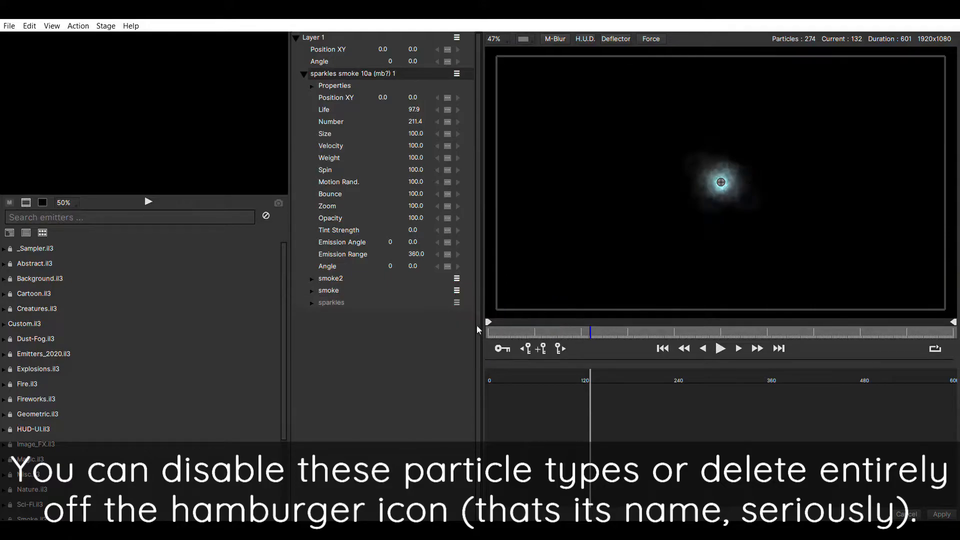
pyautogui.click(457, 302)
pyautogui.click(483, 334)
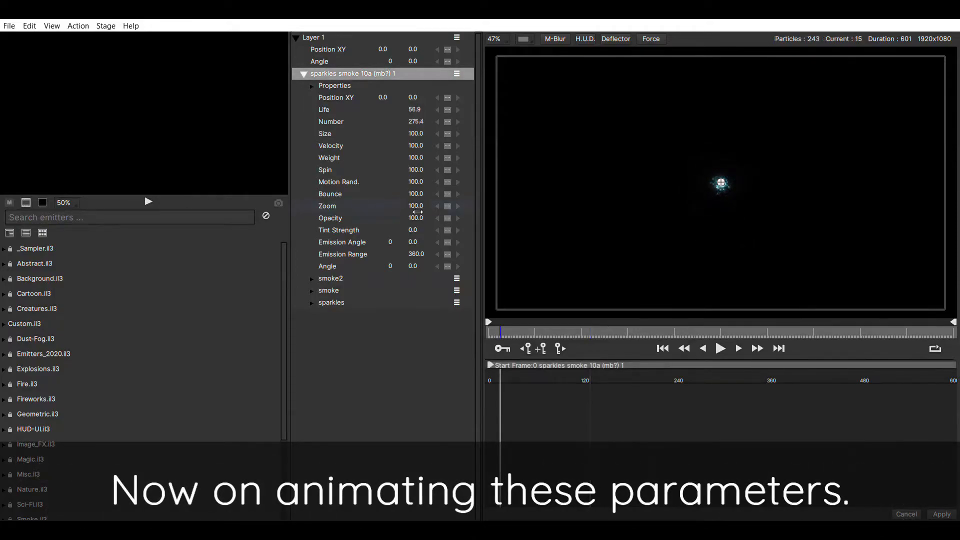
# Set the emitter's Zoom to 183 and, at frame 0, set its Position XY key type to Linear
pyautogui.moveTo(418, 212); pyautogui.dragTo(459, 209)
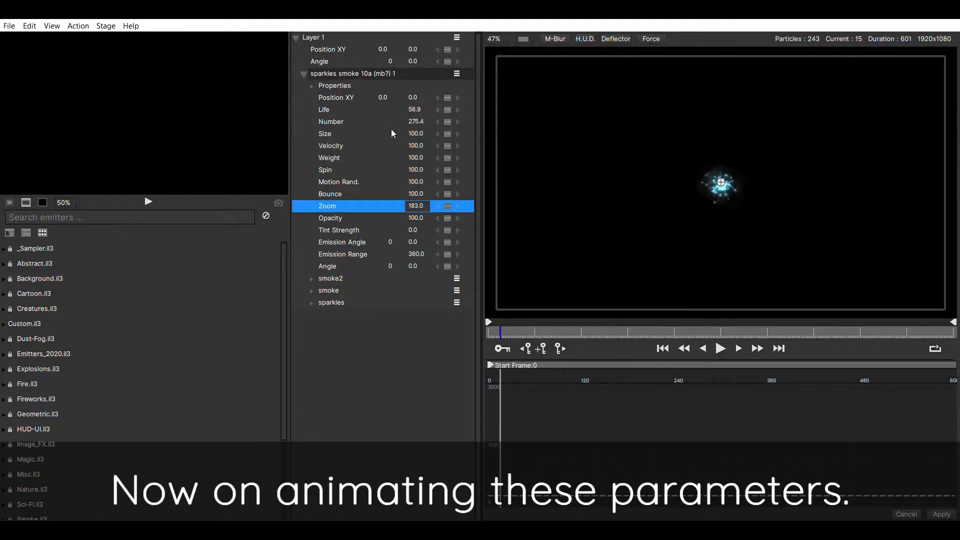
pyautogui.moveTo(509, 336); pyautogui.dragTo(478, 335)
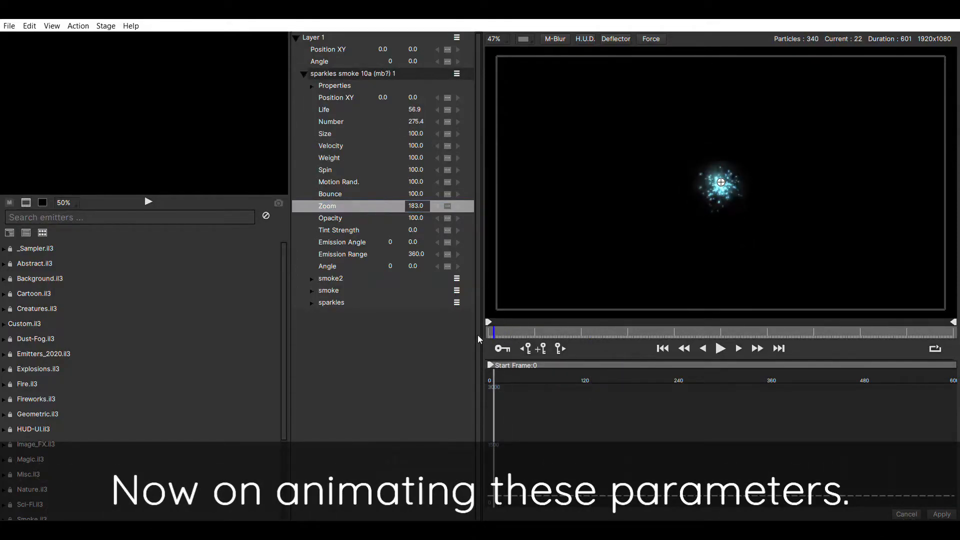
pyautogui.click(448, 98)
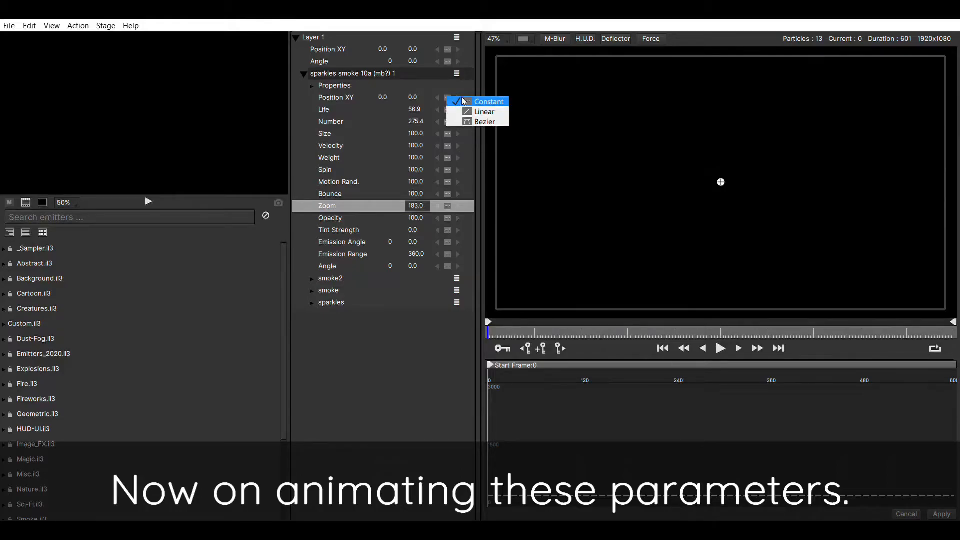
pyautogui.click(483, 112)
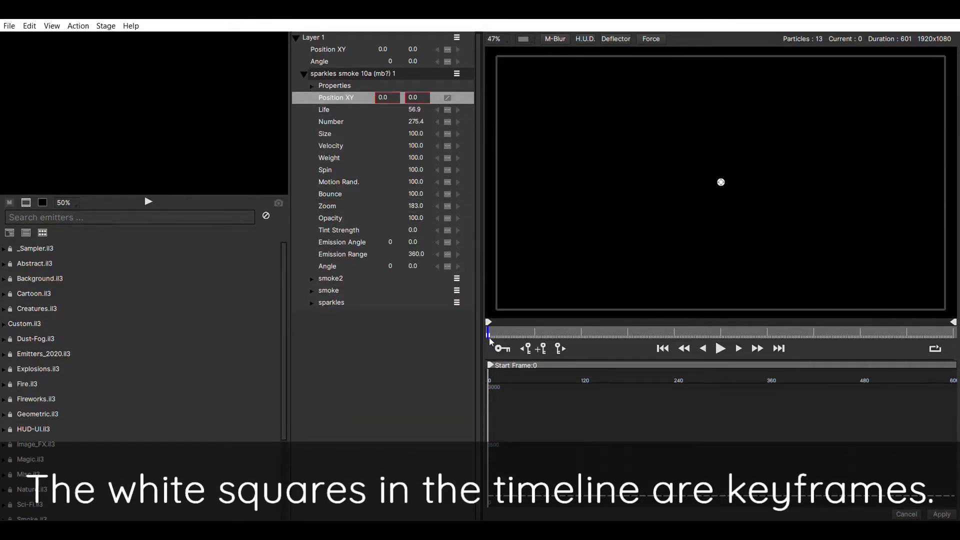
pyautogui.doubleClick(413, 97)
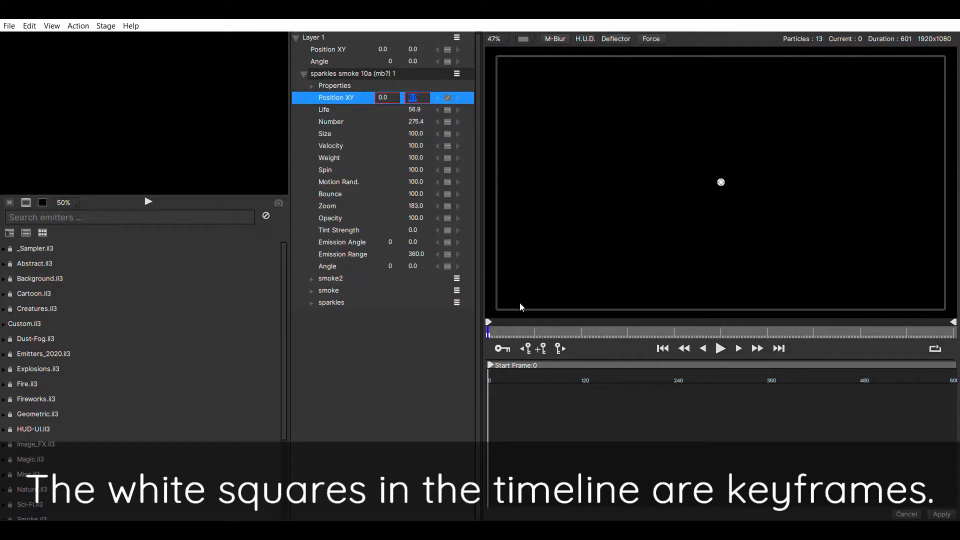
pyautogui.moveTo(513, 338); pyautogui.dragTo(490, 340)
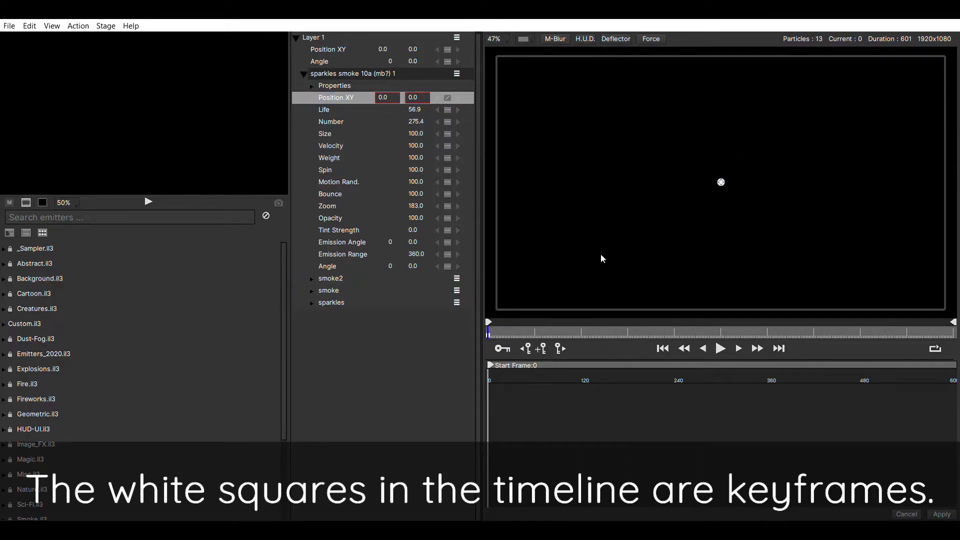
# Place the emitter at about -769, -198 at frame 0, and keyframe it at about 819, -236 at frame 58
pyautogui.click(714, 183)
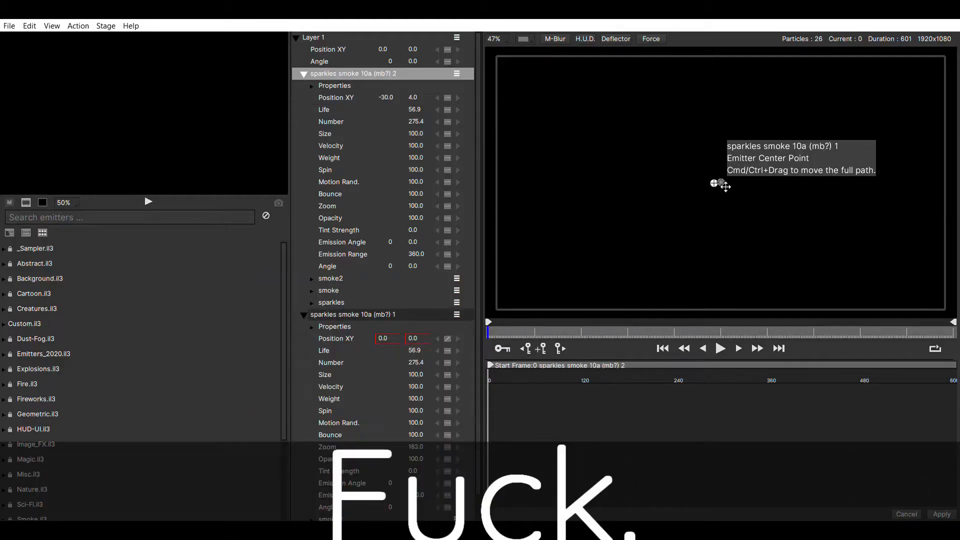
pyautogui.hotkey('ctrl', 'z')
pyautogui.moveTo(722, 183); pyautogui.dragTo(542, 136)
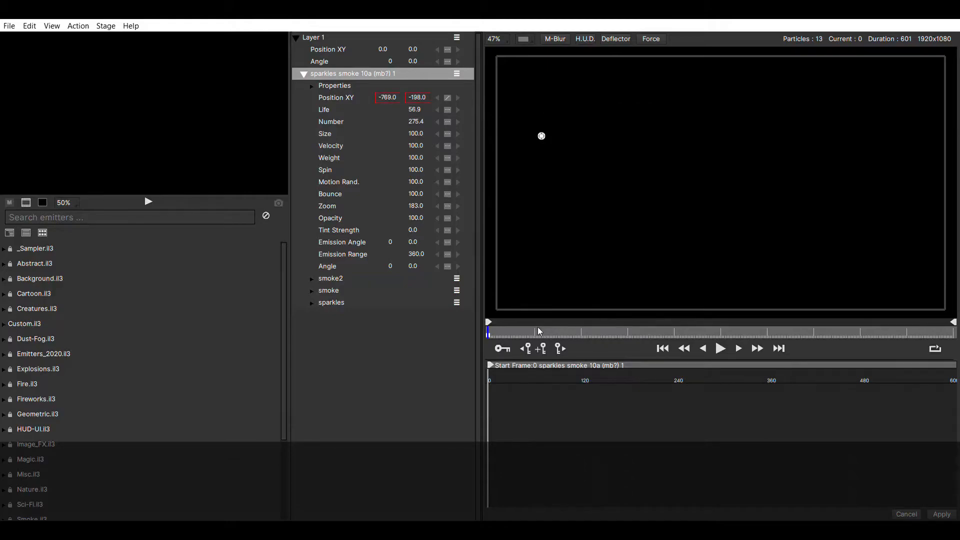
pyautogui.click(538, 329)
pyautogui.moveTo(541, 137); pyautogui.dragTo(919, 133)
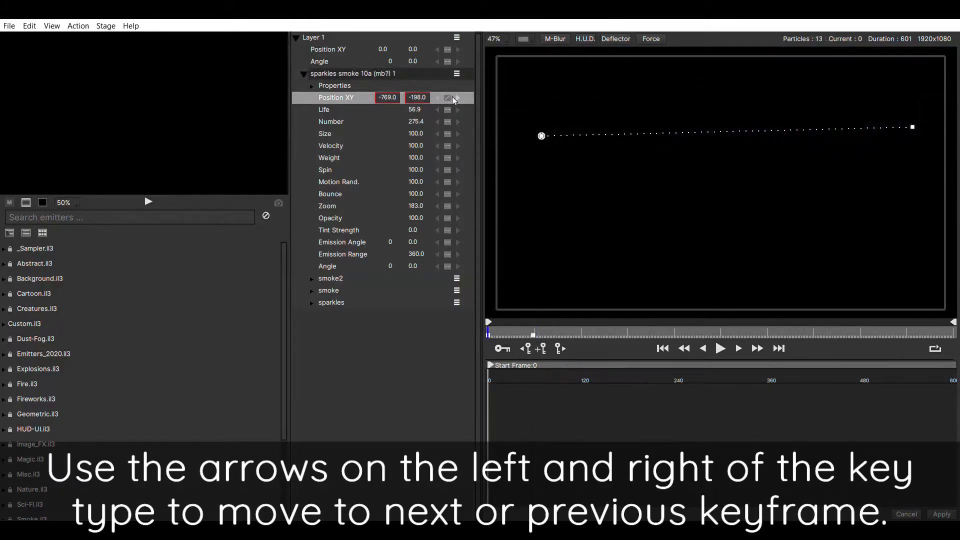
# Set the key type of both Position XY keyframes to Bezier, stepping from the first keyframe to the second
pyautogui.click(453, 97)
pyautogui.click(465, 120)
pyautogui.click(457, 97)
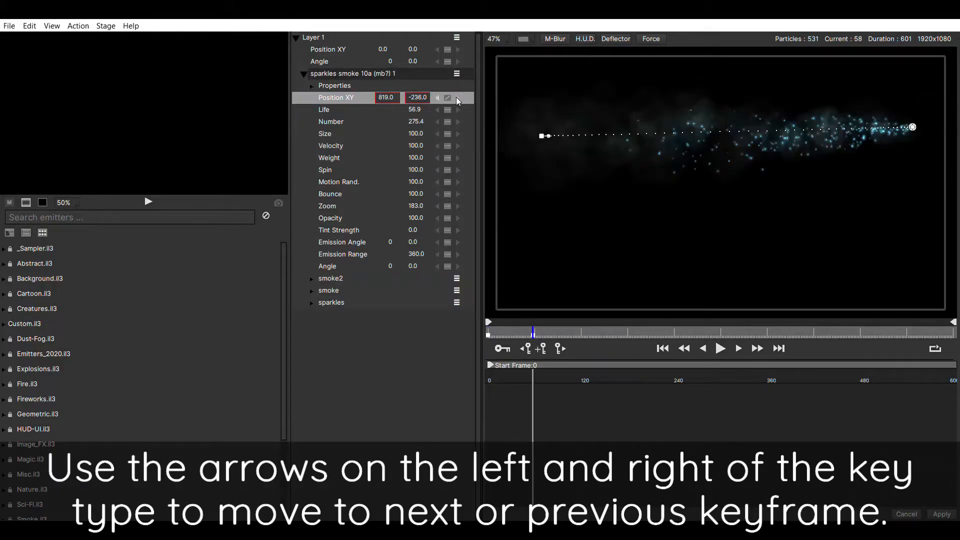
pyautogui.click(451, 97)
pyautogui.click(488, 122)
# Bend the emitter's motion path into a downward arc by pulling the Bezier handles of both keyframes toward the stage's lower edge
pyautogui.moveTo(554, 141)
pyautogui.moveTo(554, 142); pyautogui.dragTo(572, 298)
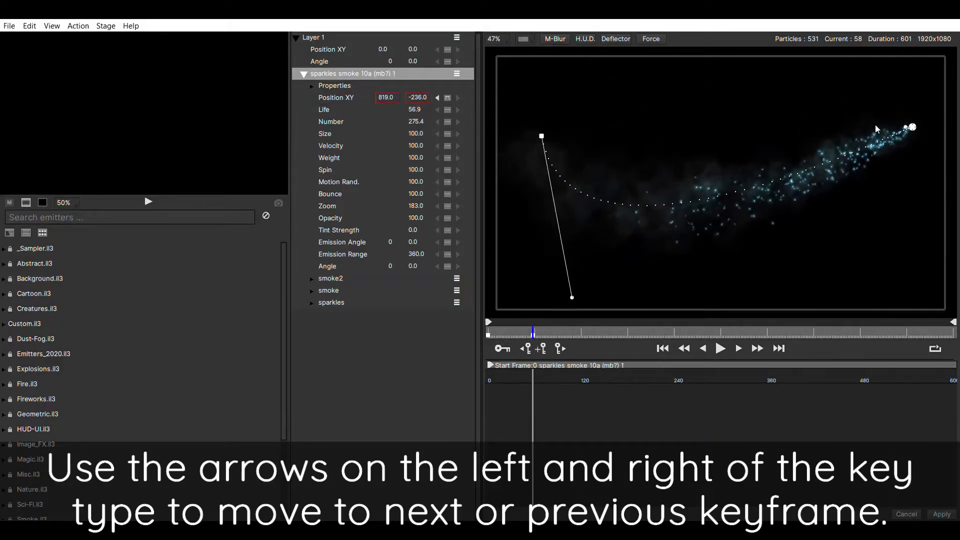
pyautogui.moveTo(904, 131); pyautogui.dragTo(839, 281)
# Play the curved emitter animation twice from the beginning to review its movement and easing
pyautogui.moveTo(518, 334); pyautogui.dragTo(470, 339)
pyautogui.press('space')
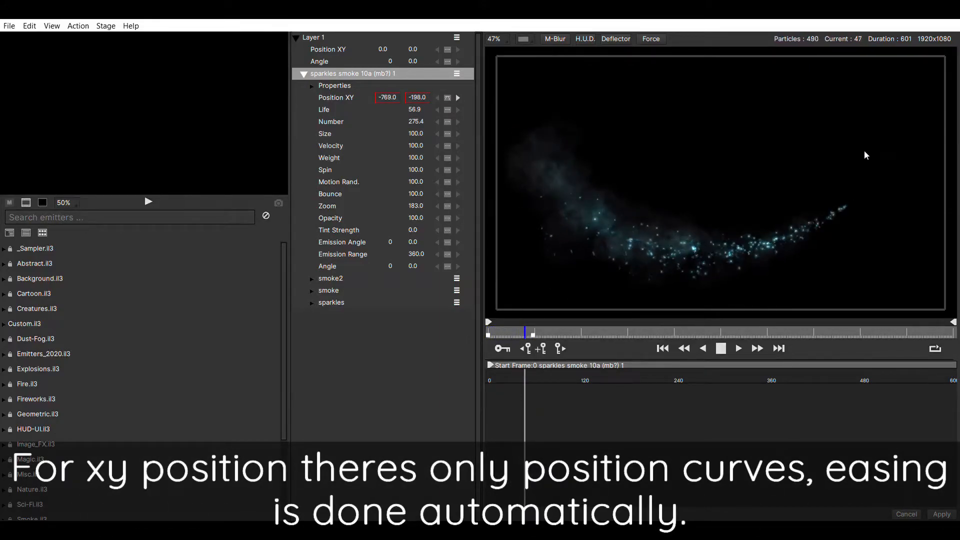
pyautogui.press('space')
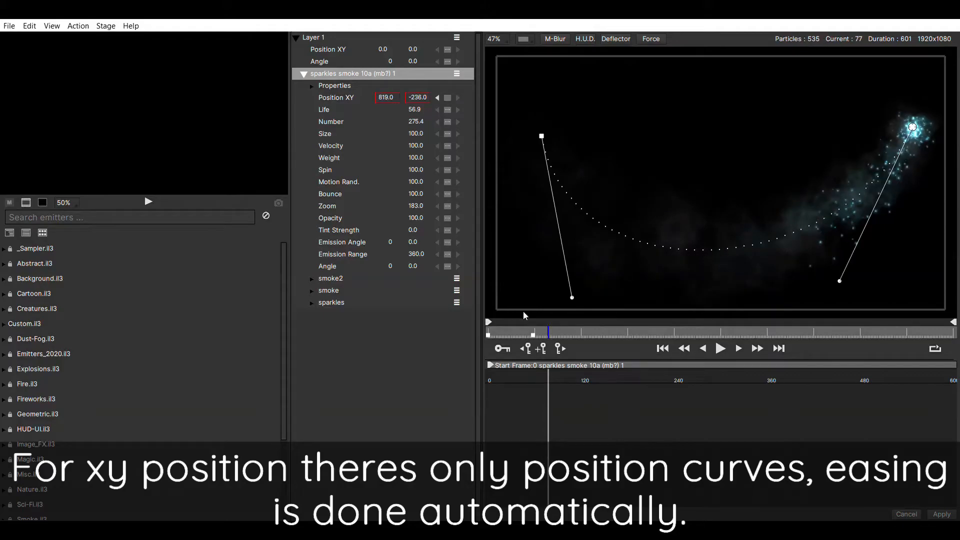
pyautogui.moveTo(501, 331); pyautogui.dragTo(473, 344)
pyautogui.press('space')
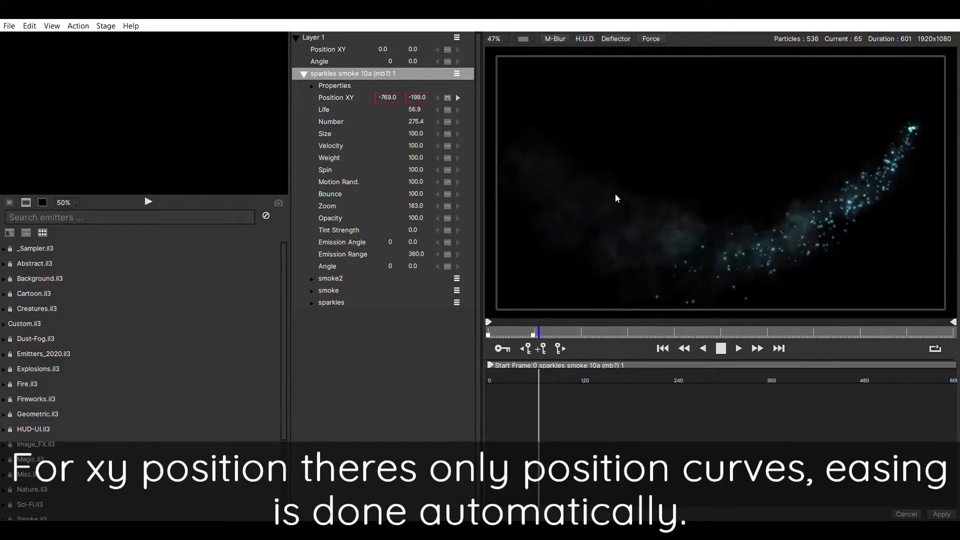
pyautogui.press('space')
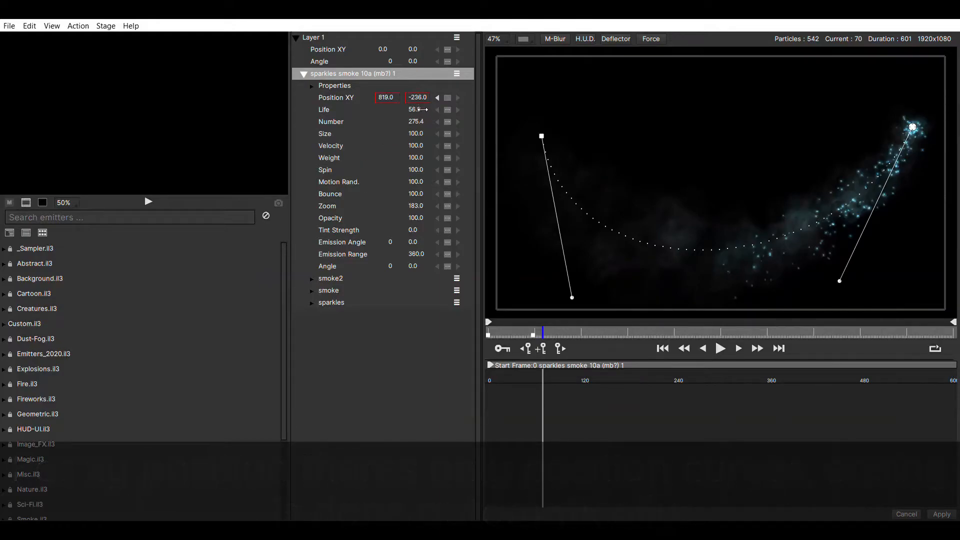
# Set the emitter's Life to 106.9 and play the animation from near the start
pyautogui.moveTo(423, 117); pyautogui.dragTo(446, 120)
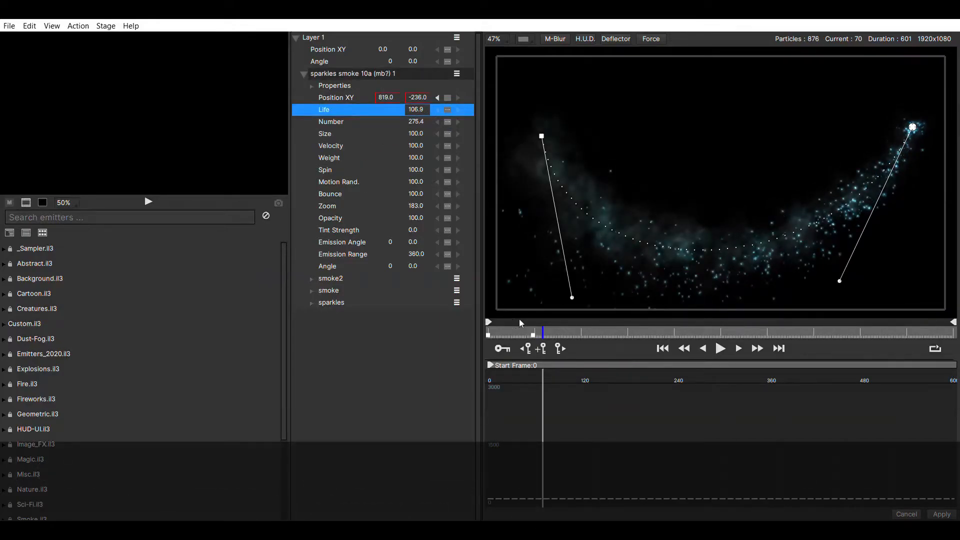
pyautogui.click(493, 334)
pyautogui.press('space')
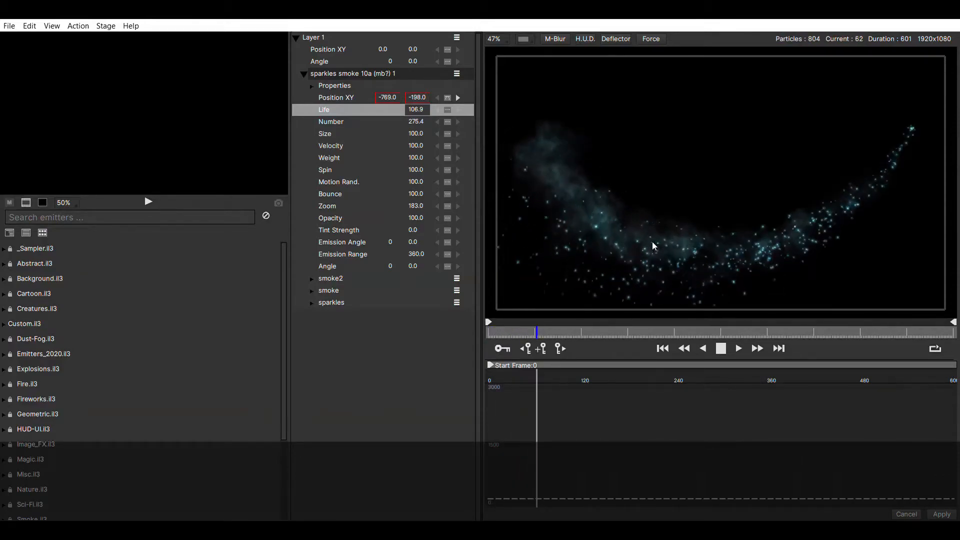
# Stop playback, set the emitter's Number to 181.4 and change its key type to Bezier
pyautogui.press('space')
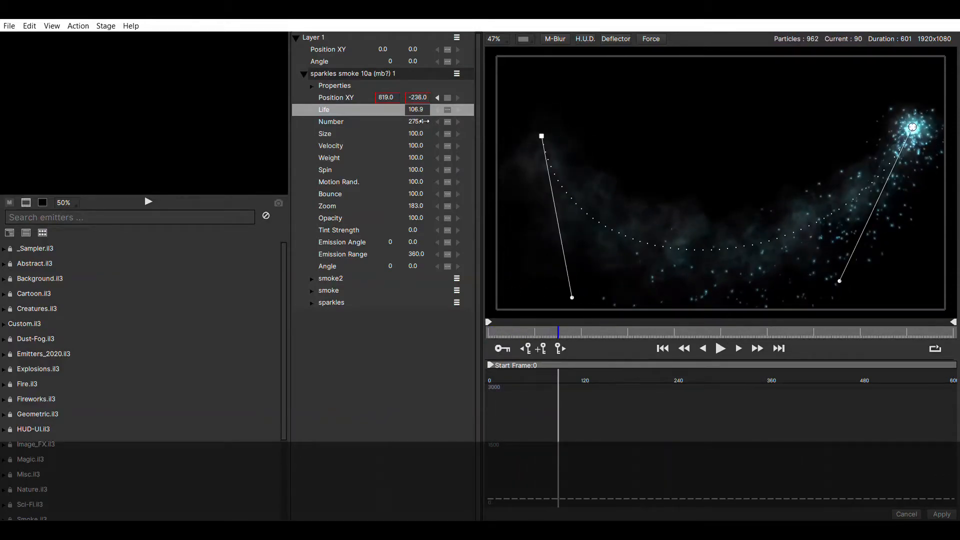
pyautogui.click(404, 124)
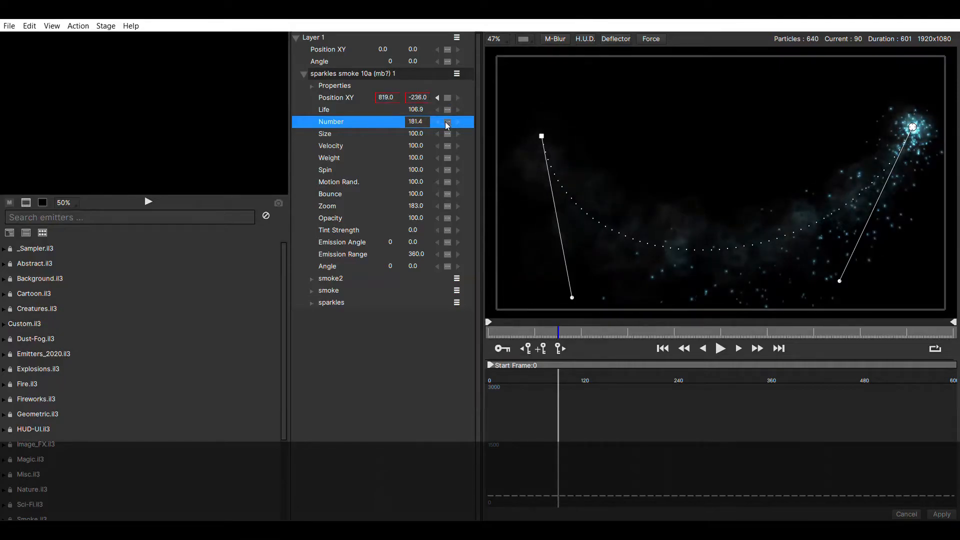
pyautogui.click(448, 124)
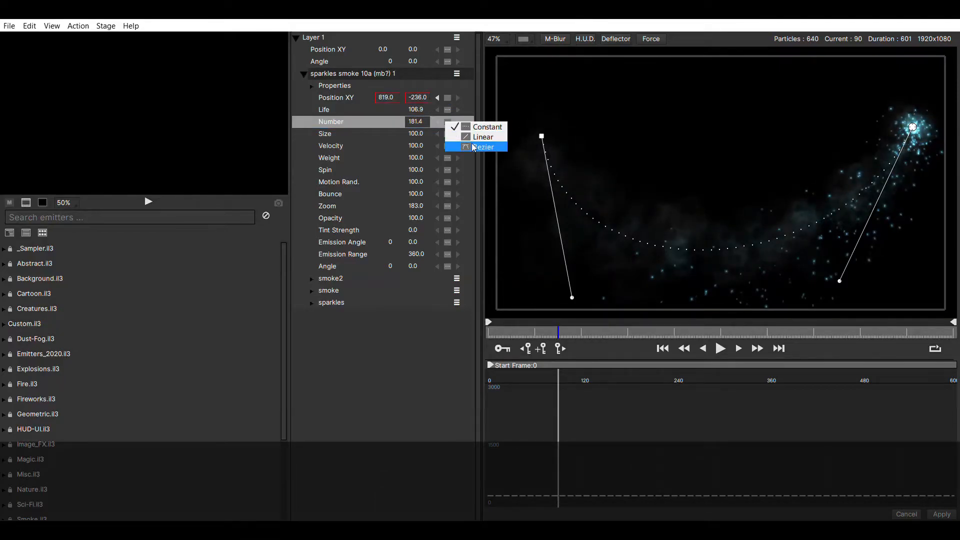
pyautogui.click(473, 147)
pyautogui.click(426, 125)
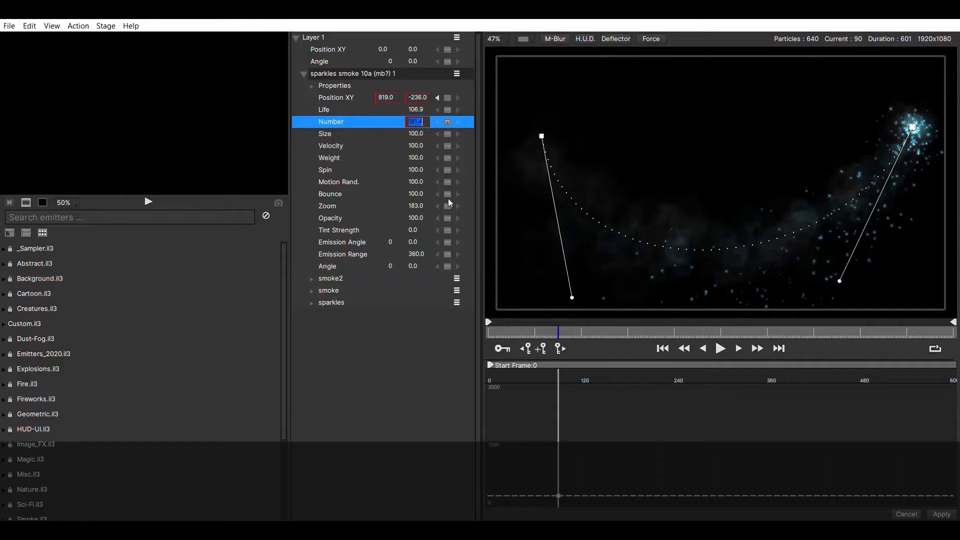
pyautogui.click(378, 142)
pyautogui.click(408, 125)
# Move the Number keyframe to frame 0 with value 0.0 and add a second keyframe of 146.0 at frame 50
pyautogui.moveTo(538, 336); pyautogui.dragTo(486, 339)
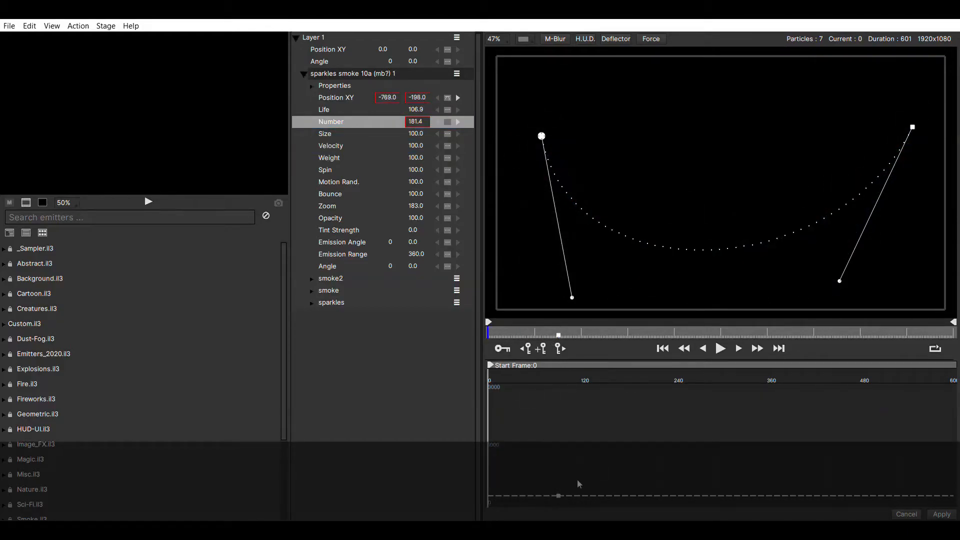
pyautogui.moveTo(565, 500); pyautogui.dragTo(478, 510)
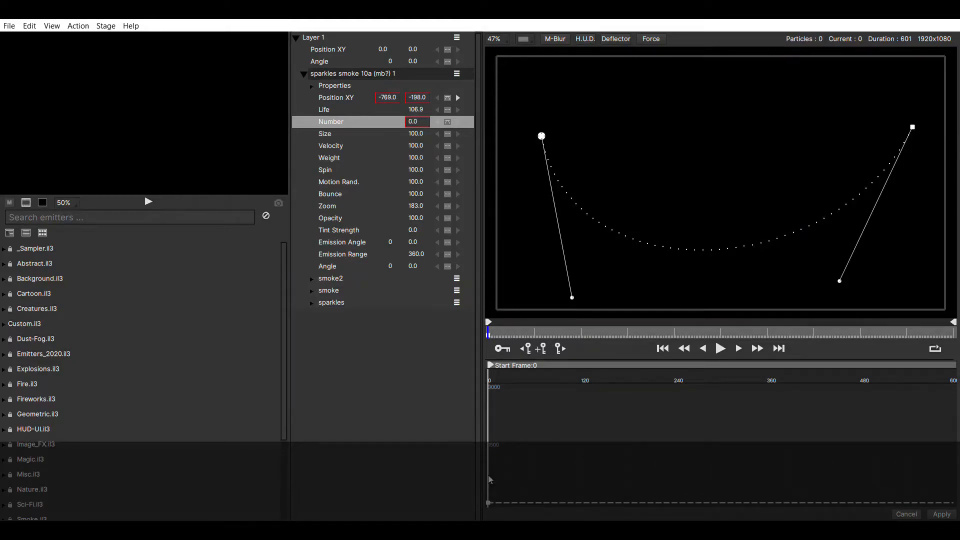
pyautogui.moveTo(503, 335); pyautogui.dragTo(528, 335)
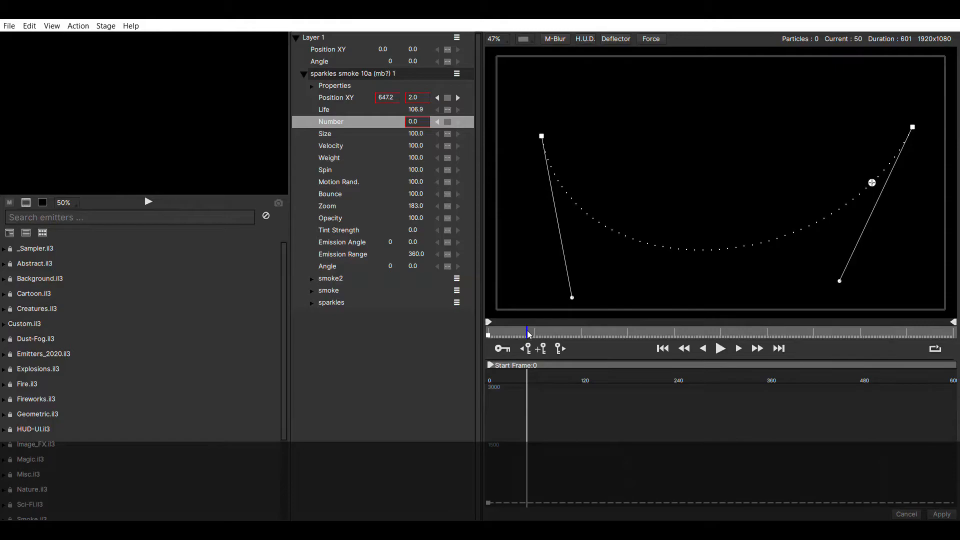
pyautogui.moveTo(432, 124); pyautogui.dragTo(450, 123)
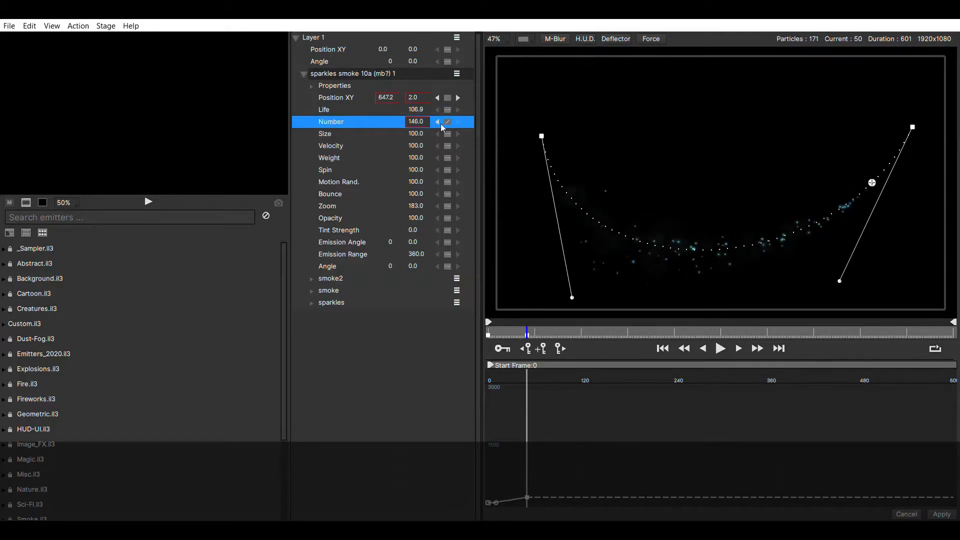
# Set the second Number keyframe to Bezier, raise it to 354.4 and shape an eased curve in the graph
pyautogui.click(449, 121)
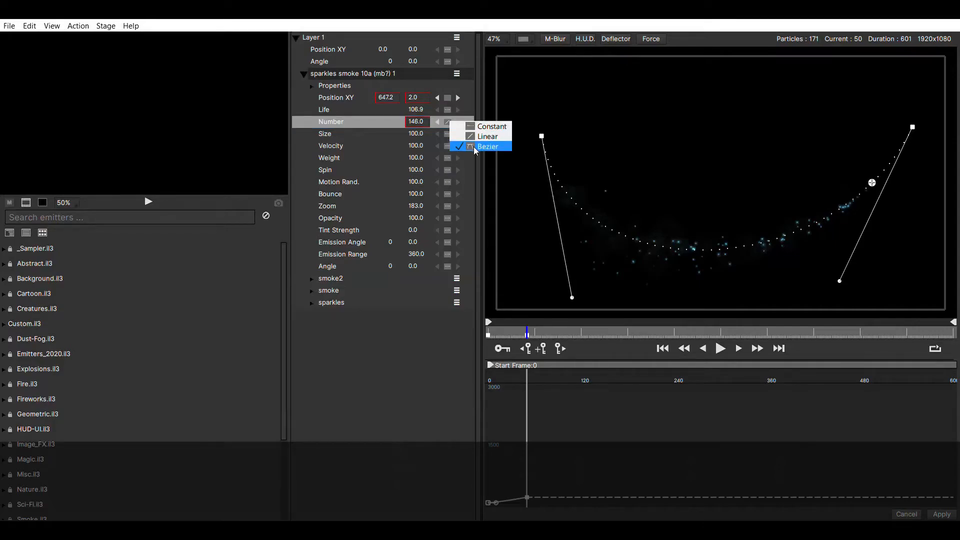
pyautogui.click(480, 147)
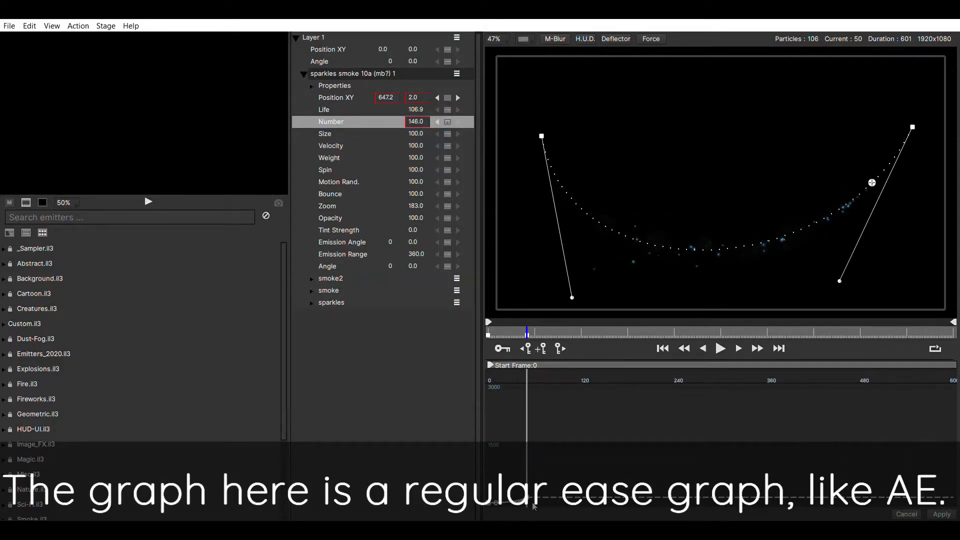
pyautogui.moveTo(532, 502)
pyautogui.mouseDown()
pyautogui.moveTo(529, 473)
pyautogui.moveTo(530, 507)
pyautogui.moveTo(506, 480)
pyautogui.moveTo(524, 512)
pyautogui.mouseUp()
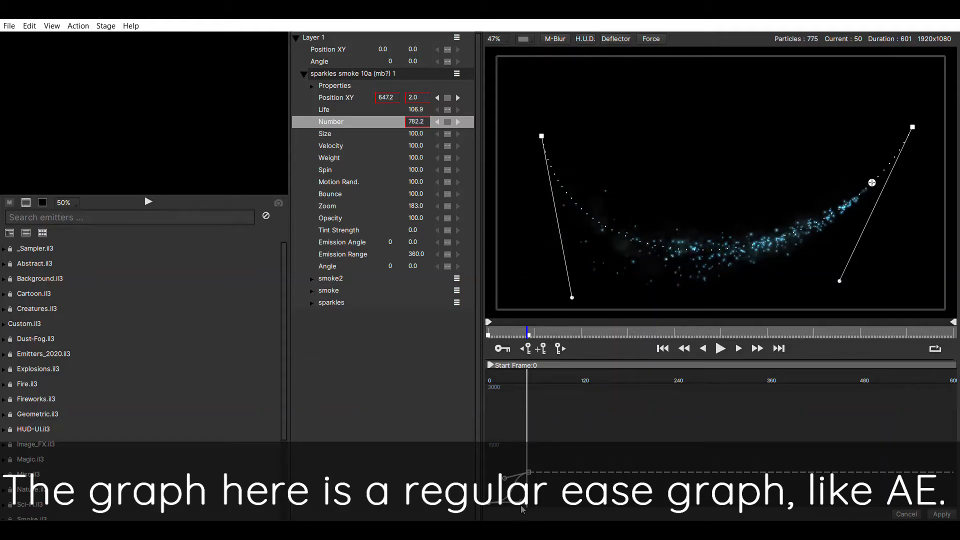
pyautogui.moveTo(534, 476); pyautogui.dragTo(533, 496)
# Play the animation from the first frame to review how the particle number ramps up
pyautogui.moveTo(514, 335); pyautogui.dragTo(466, 316)
pyautogui.press('space')
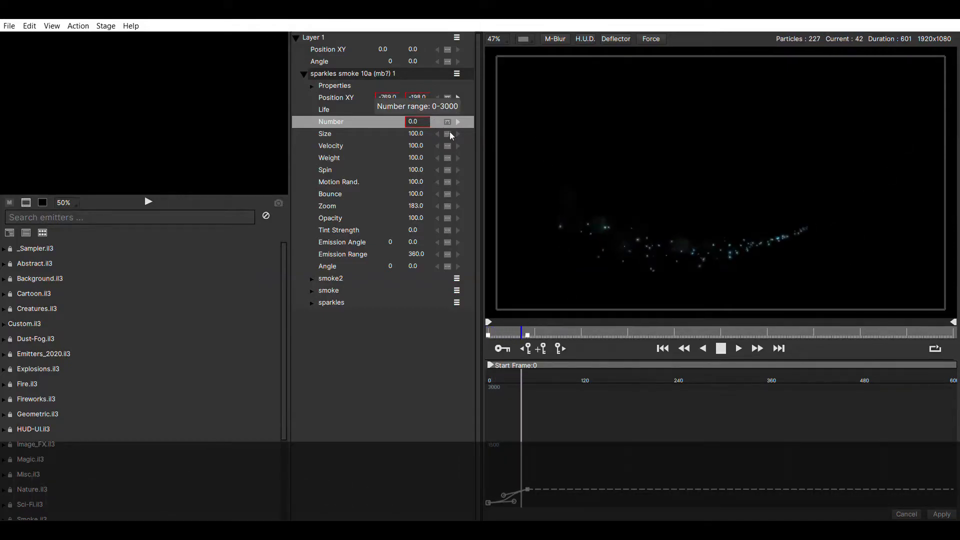
pyautogui.click(918, 136)
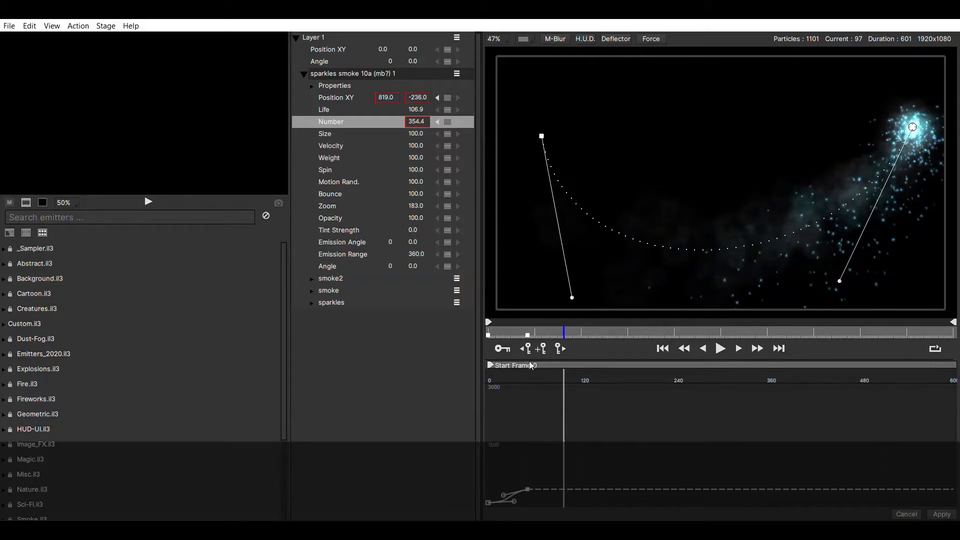
# Clear the Number keyframes at frame 25 by switching the parameter's key type to Constant
pyautogui.moveTo(541, 334); pyautogui.dragTo(510, 334)
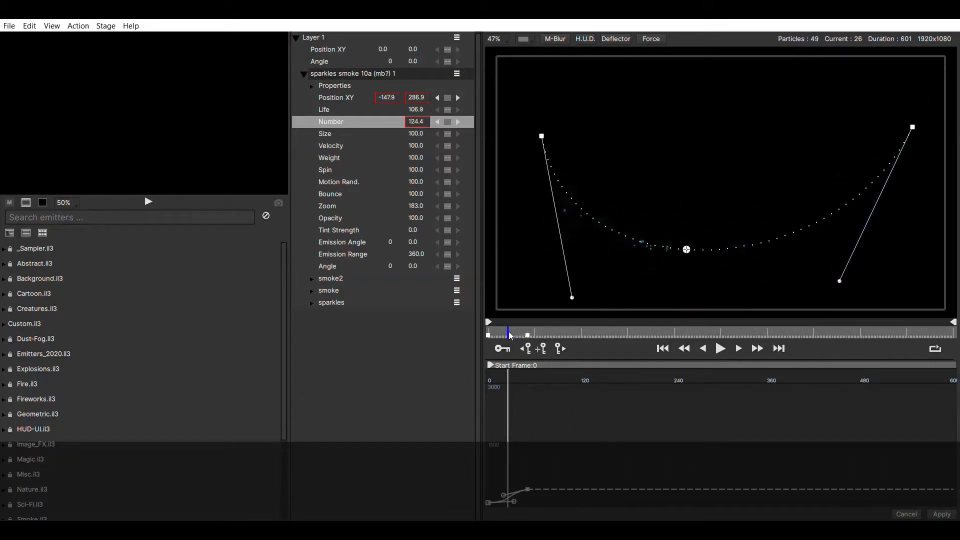
pyautogui.click(448, 121)
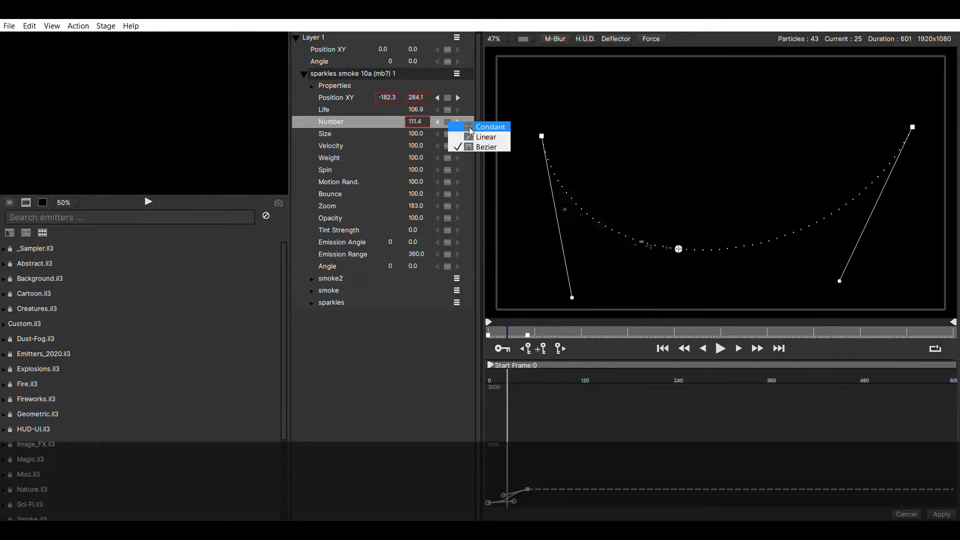
pyautogui.click(488, 133)
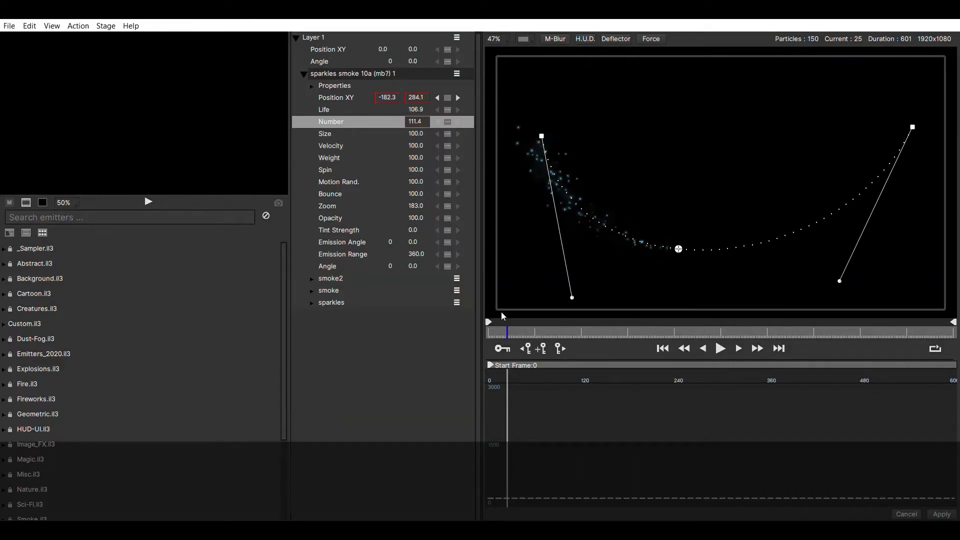
# Draw a nearly horizontal two-point deflector line just above the stage's lower edge, starting at frame 0
pyautogui.moveTo(508, 333); pyautogui.dragTo(441, 329)
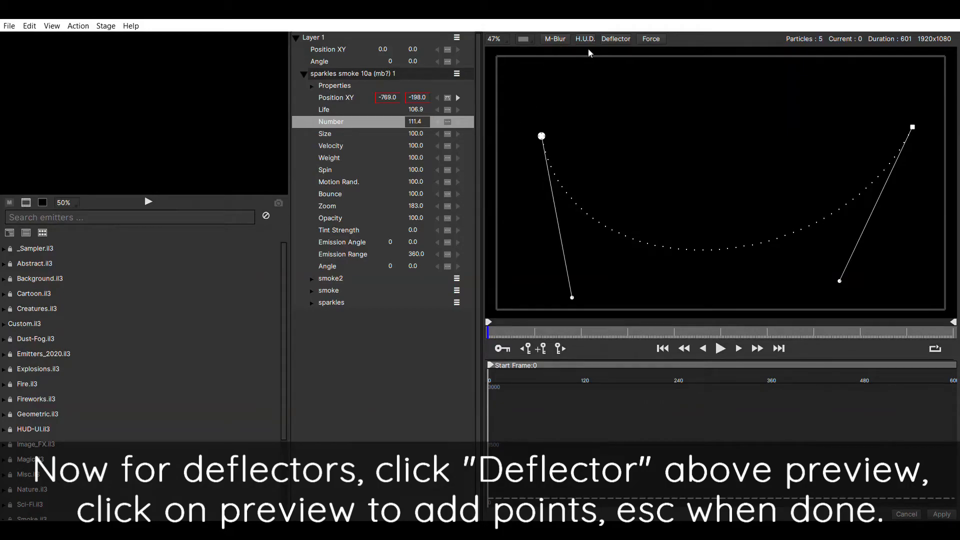
pyautogui.click(614, 39)
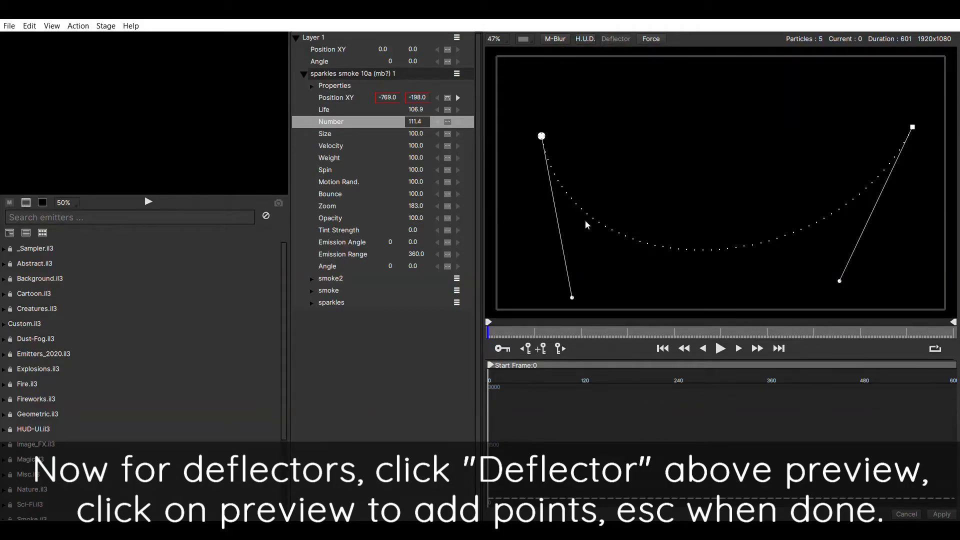
pyautogui.click(509, 297)
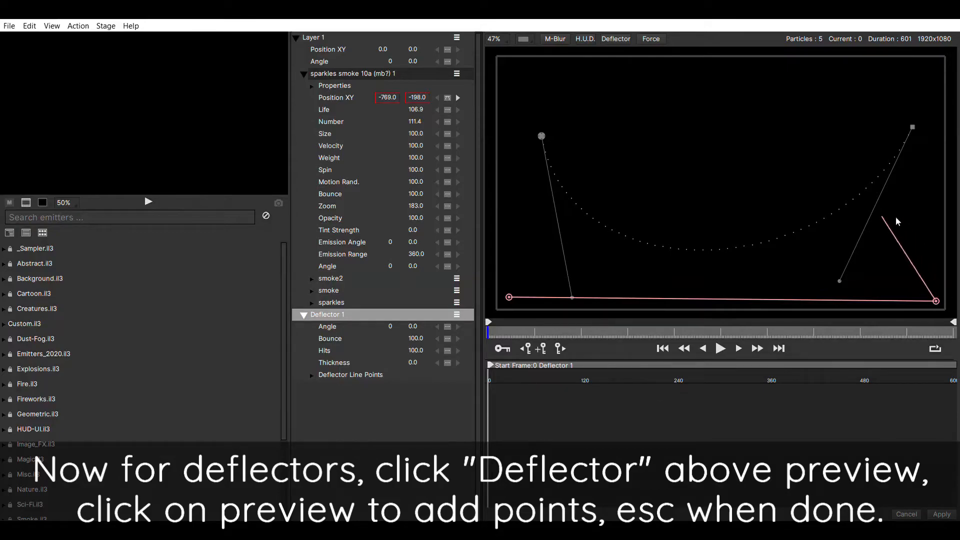
pyautogui.hotkey('ctrl', 'z')
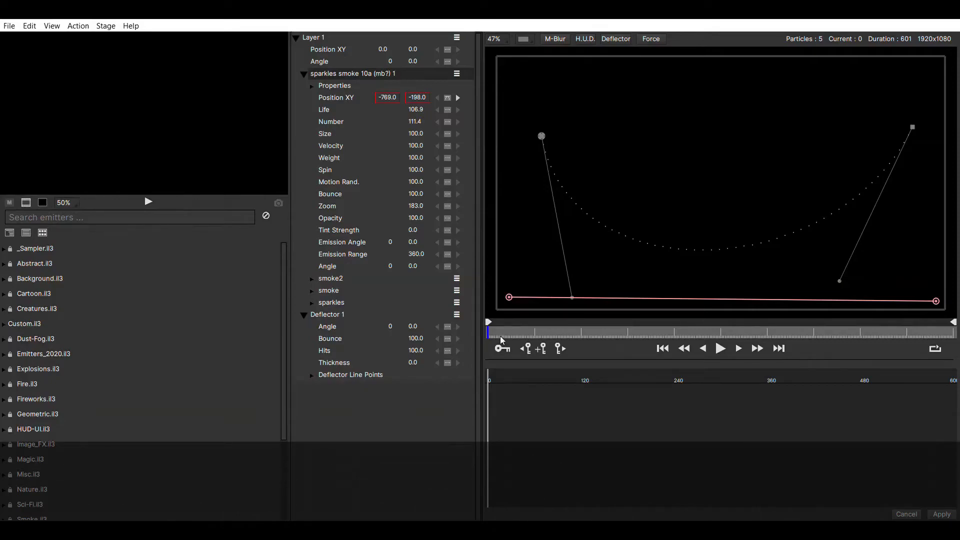
# Play the animation from the first frame to watch how the particles react to the deflector
pyautogui.moveTo(537, 335); pyautogui.dragTo(480, 335)
pyautogui.press('space')
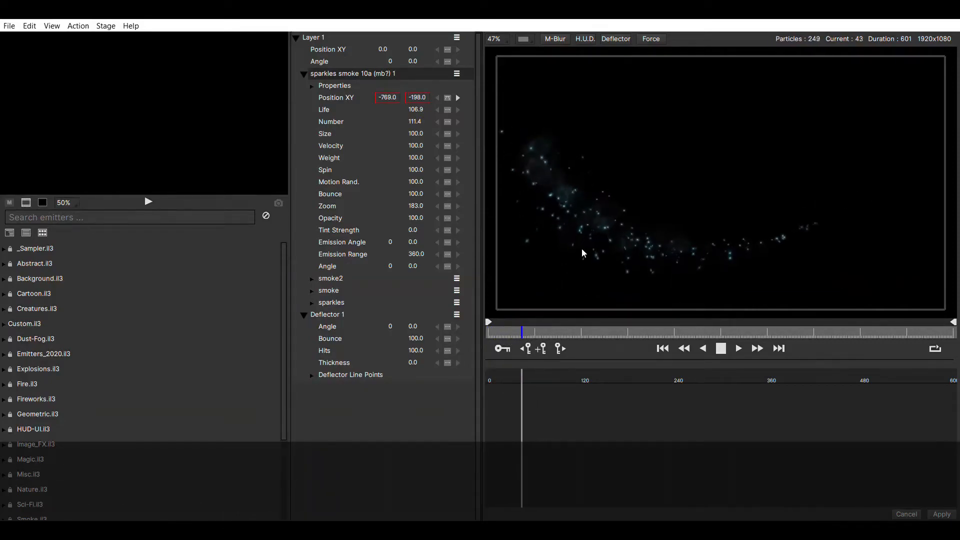
pyautogui.press('space')
# Set the emitter's Number to 16.4 and Life to 198.9, and replay the animation
pyautogui.moveTo(425, 122); pyautogui.dragTo(395, 124)
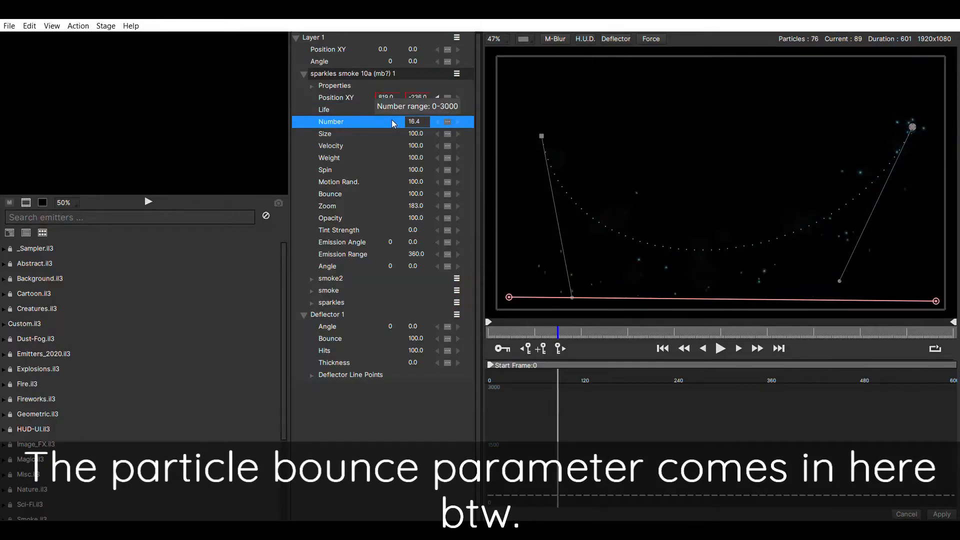
pyautogui.click(516, 333)
pyautogui.press('space')
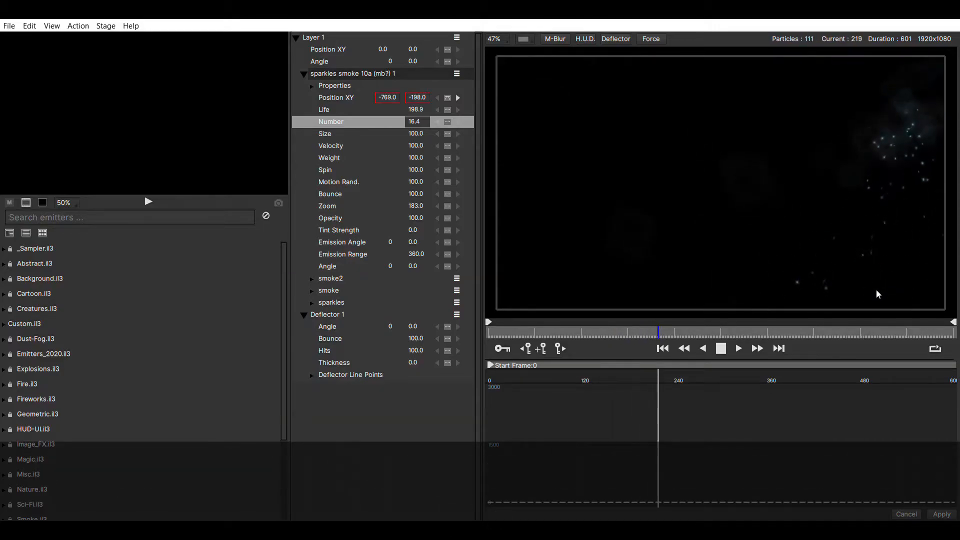
pyautogui.press('space')
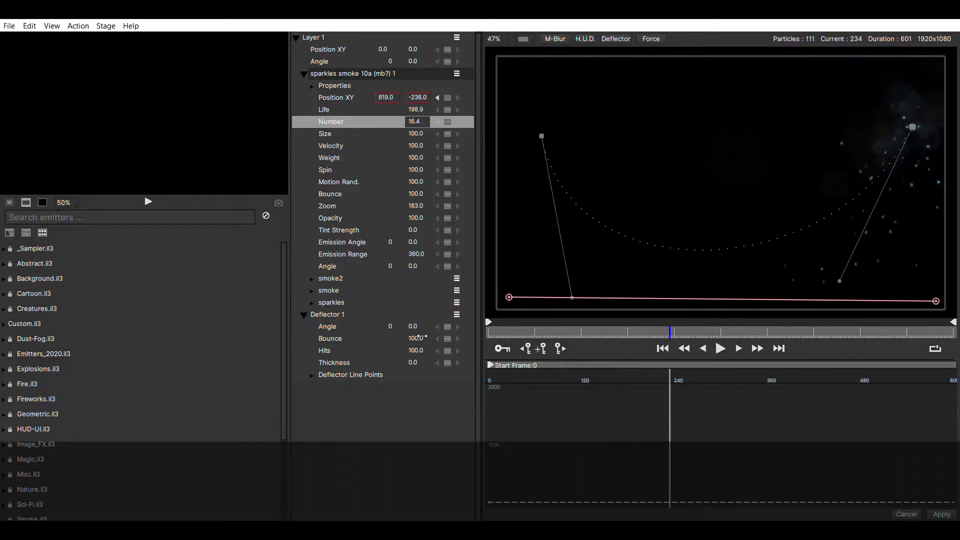
# Set the deflector's Angle to -1.0 and Bounce to 460.0, and play the animation from the first frame
pyautogui.moveTo(416, 327); pyautogui.dragTo(455, 347)
pyautogui.moveTo(570, 343); pyautogui.dragTo(437, 323)
pyautogui.press('space')
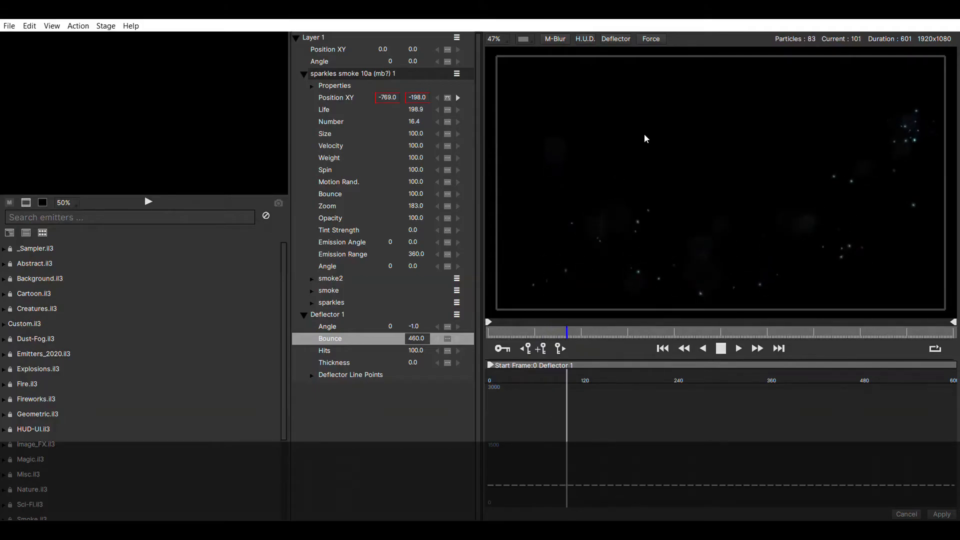
pyautogui.press('space')
# Reduce the deflector's Hits to 0.0 and play the animation from the first frame
pyautogui.click(429, 351)
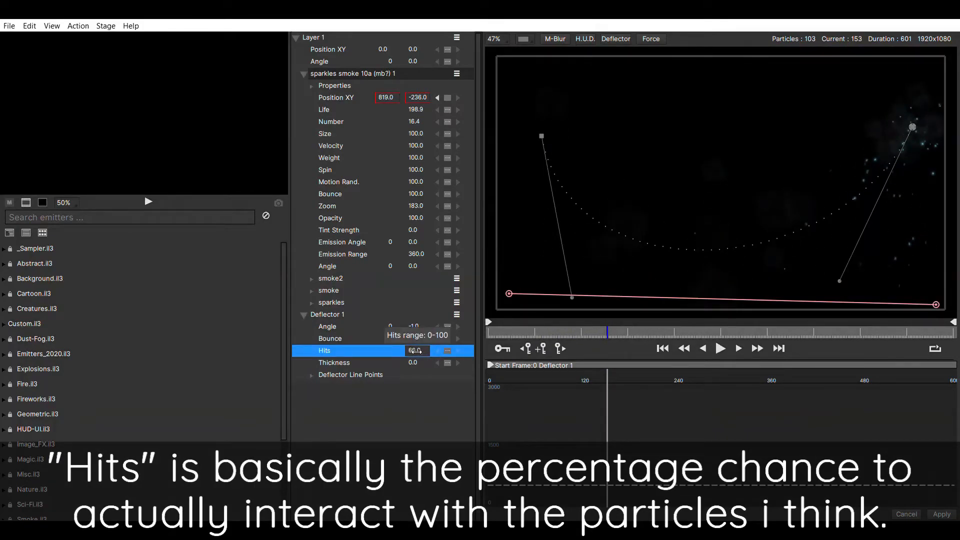
pyautogui.moveTo(387, 353); pyautogui.dragTo(385, 354)
pyautogui.moveTo(503, 336); pyautogui.dragTo(460, 329)
pyautogui.press('space')
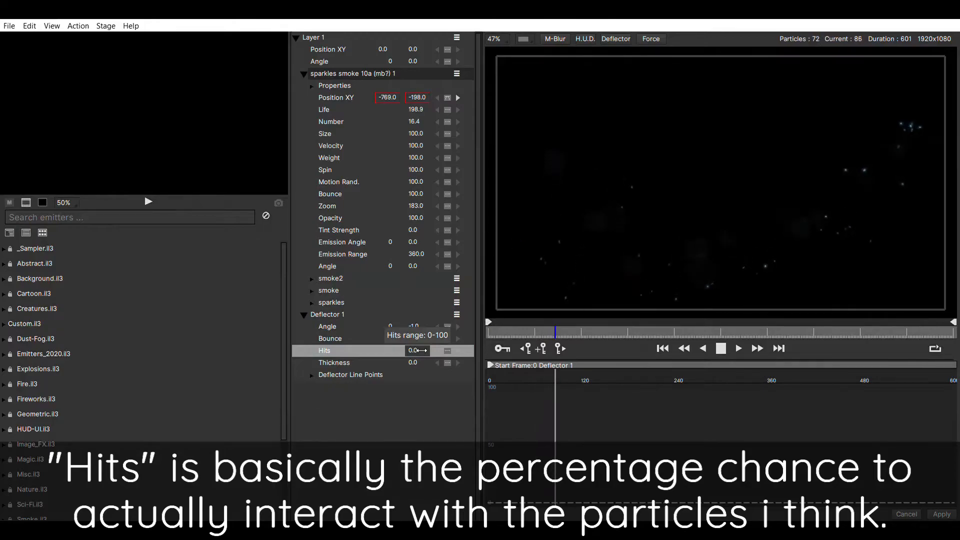
# Set the deflector's Hits to 100.0 and Thickness to 57.0, and replay the animation
pyautogui.moveTo(418, 351); pyautogui.dragTo(430, 350)
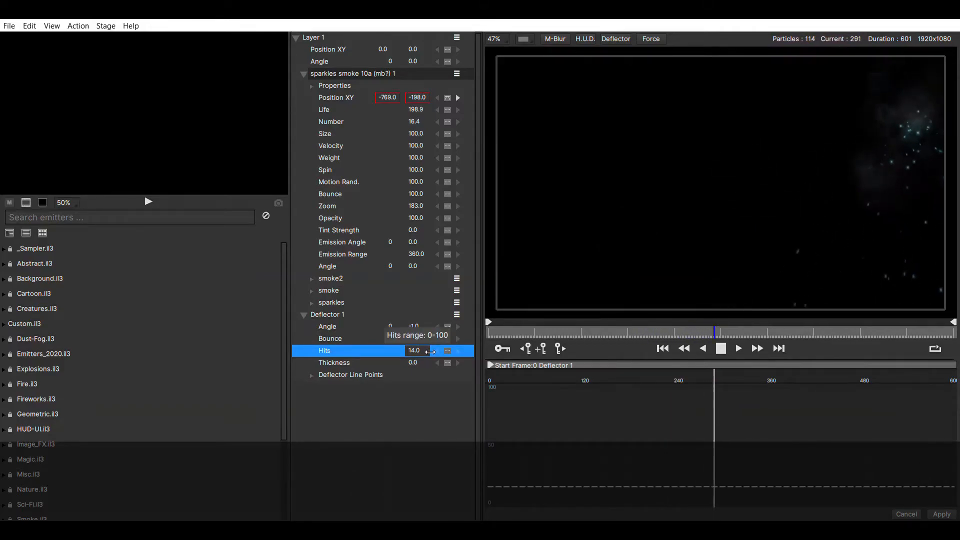
pyautogui.moveTo(419, 351); pyautogui.dragTo(481, 351)
pyautogui.press('space')
pyautogui.moveTo(413, 364); pyautogui.dragTo(463, 326)
pyautogui.press('space')
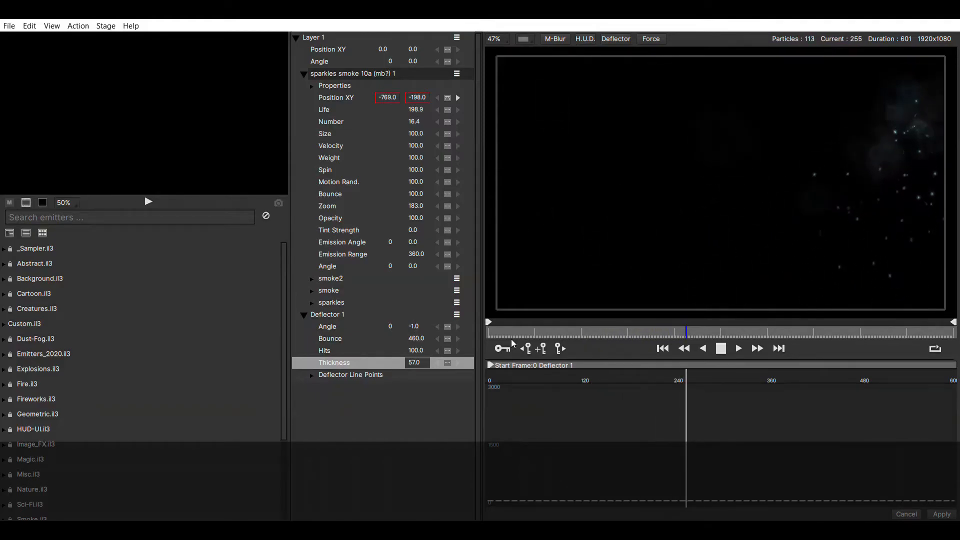
# Reset the deflector's Thickness to 0.0 and shift its line's Point 0 to X -868.0
pyautogui.click(402, 364)
pyautogui.moveTo(402, 364); pyautogui.dragTo(417, 388)
pyautogui.click(312, 376)
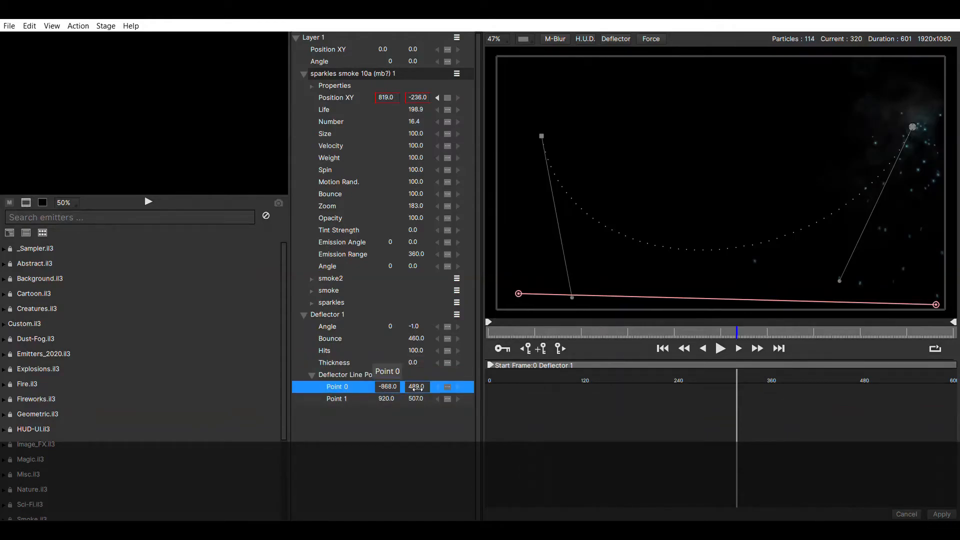
pyautogui.click(312, 376)
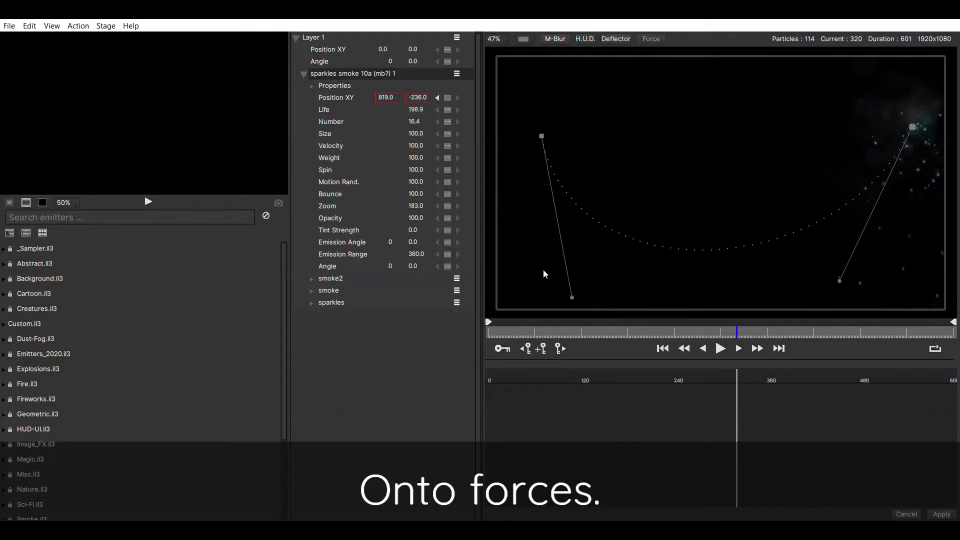
# Replace the deflector with a force at 8.0, 371.0, strength 3000.0, direction 90.0, width 1874.0 and height 206.0, starting at frame 0
pyautogui.click(546, 274)
pyautogui.moveTo(570, 289); pyautogui.dragTo(814, 285)
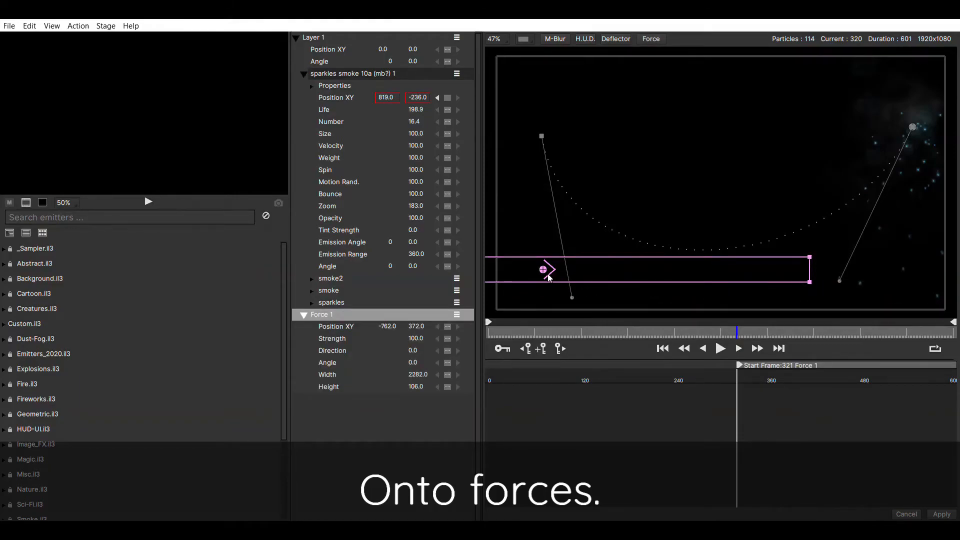
pyautogui.moveTo(544, 270); pyautogui.dragTo(692, 262)
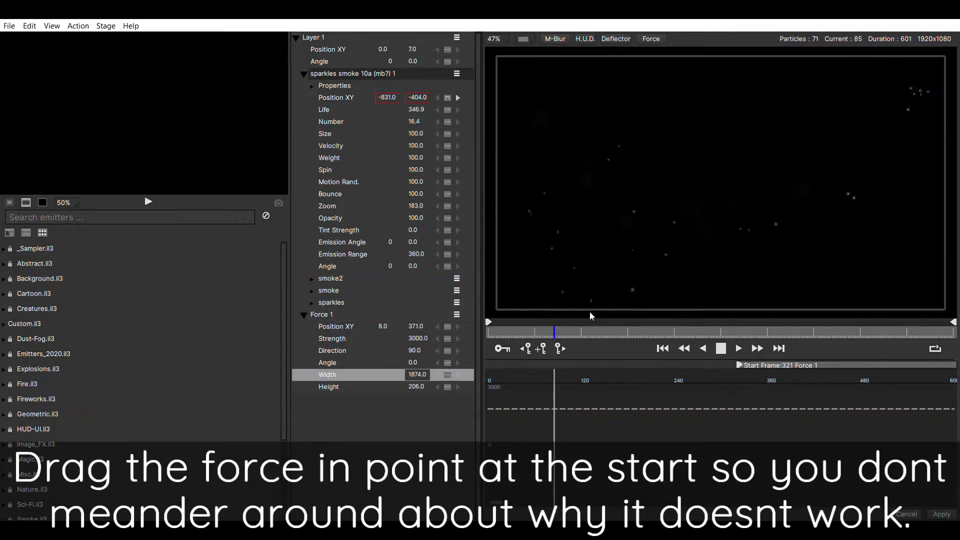
pyautogui.press('space')
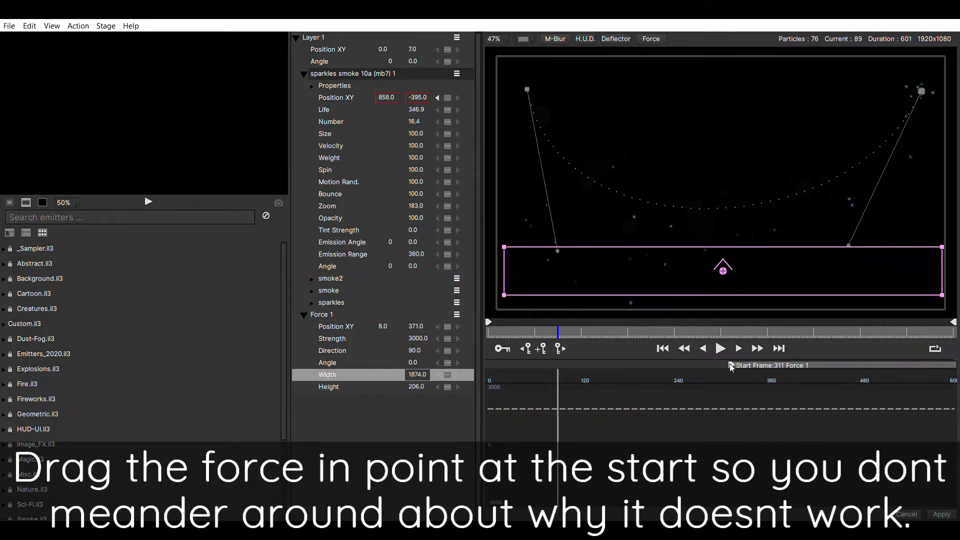
pyautogui.moveTo(740, 366); pyautogui.dragTo(489, 366)
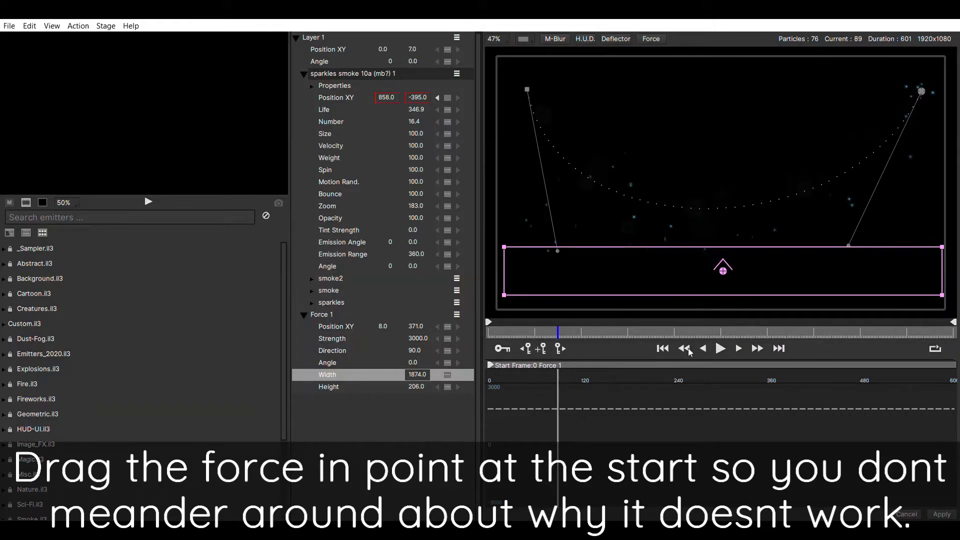
# Replay the animation from the first frame, reduce the force's Strength to 370.0 and play it again
pyautogui.moveTo(541, 337); pyautogui.dragTo(489, 336)
pyautogui.press('space')
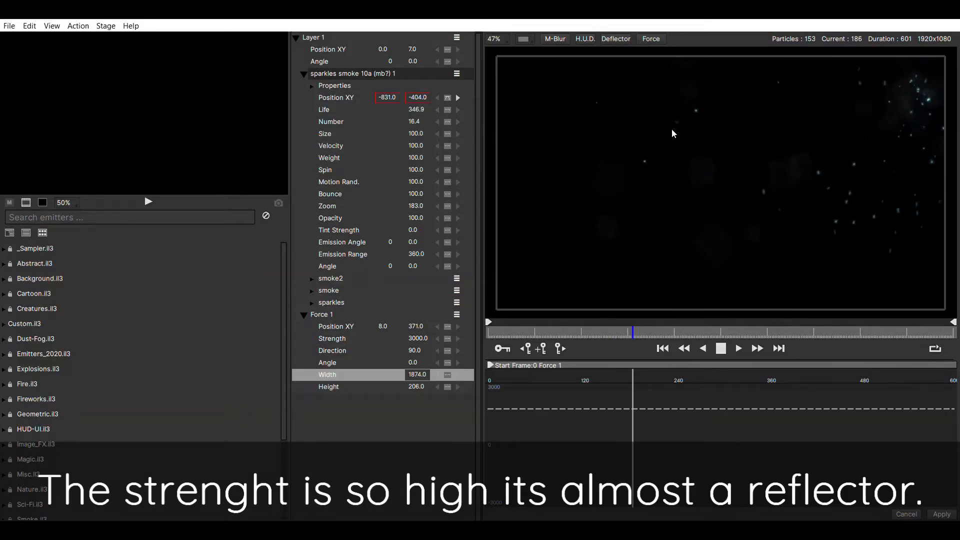
pyautogui.press('space')
pyautogui.moveTo(420, 338); pyautogui.dragTo(379, 347)
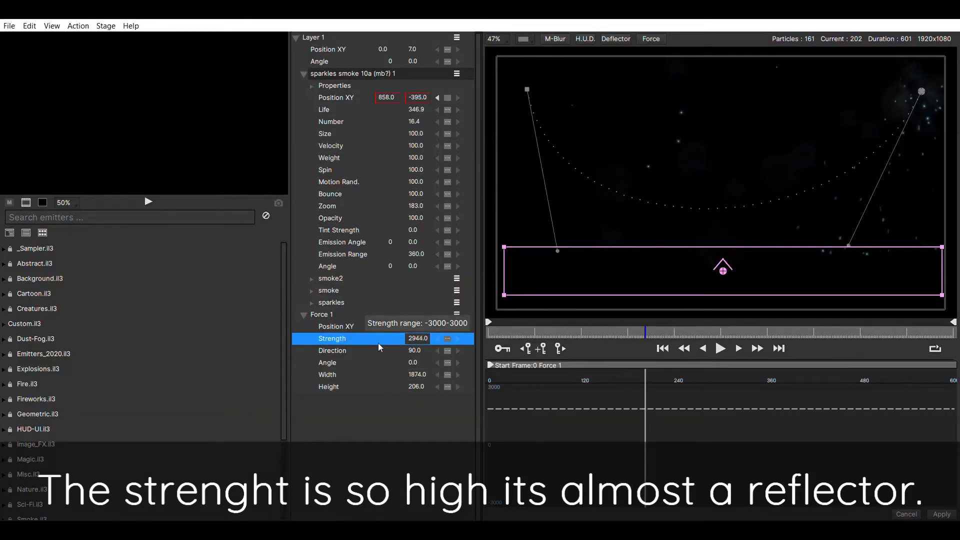
pyautogui.moveTo(185, 354); pyautogui.dragTo(109, 350)
pyautogui.click(515, 334)
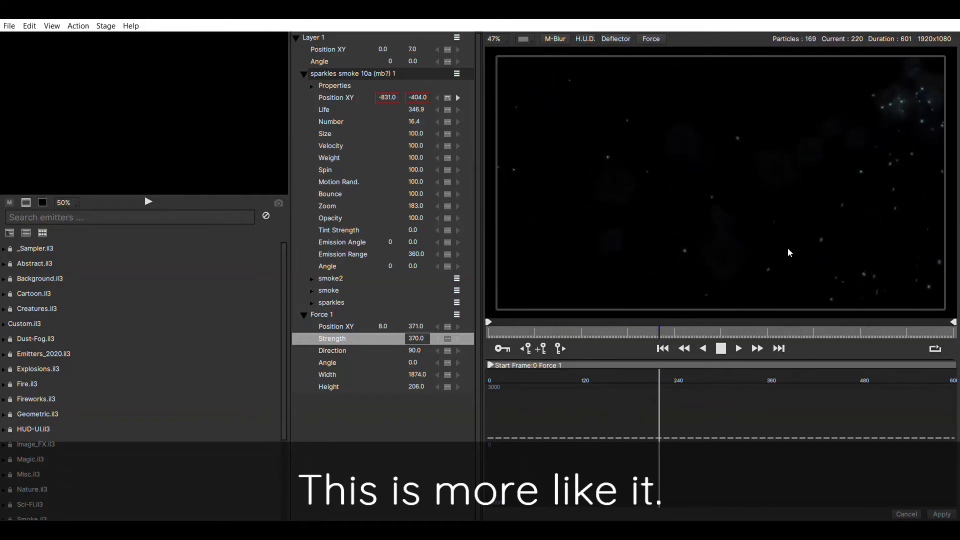
# Set the force's Direction to 109.0, Position Y to 381.0 and Angle to 21.0, play the animation and adjust the emitter's Bounce
pyautogui.moveTo(424, 353); pyautogui.dragTo(431, 354)
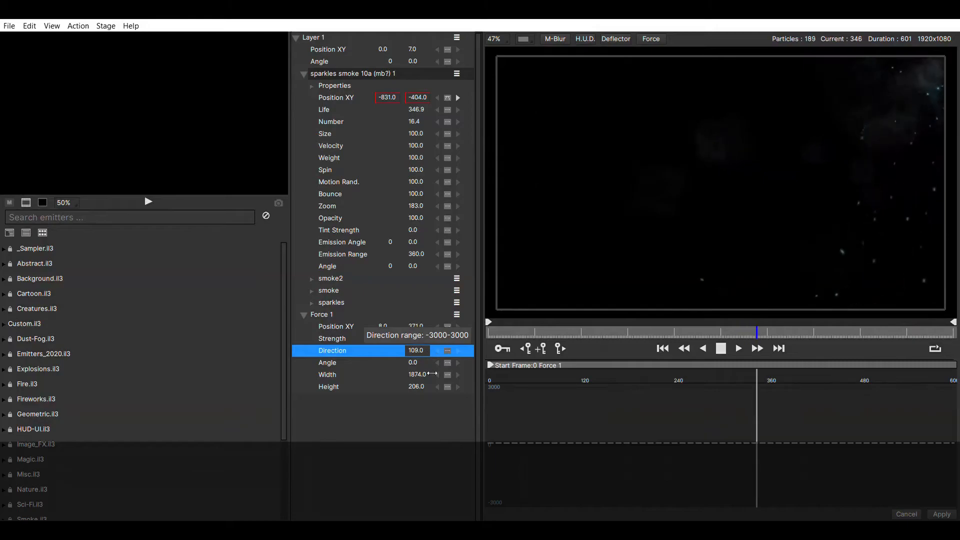
pyautogui.click(350, 315)
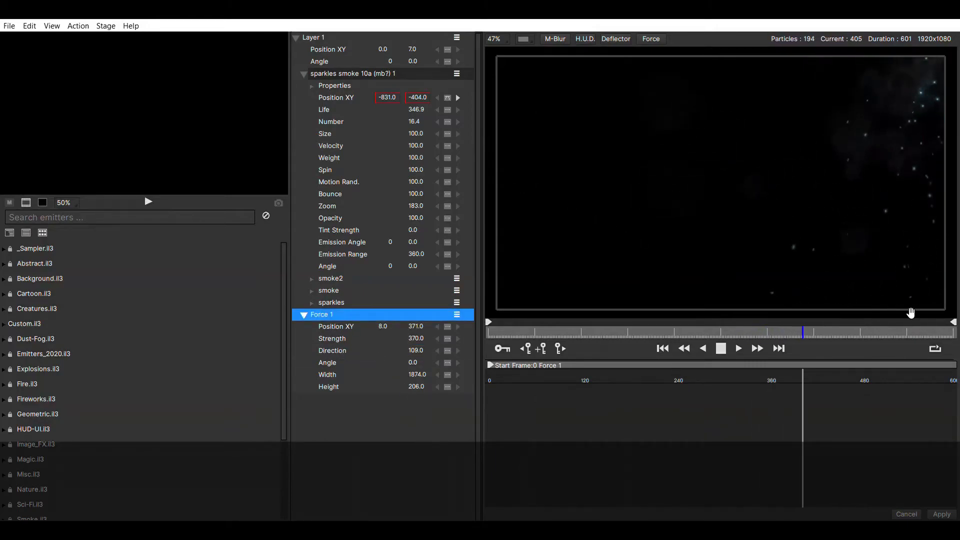
pyautogui.press('space')
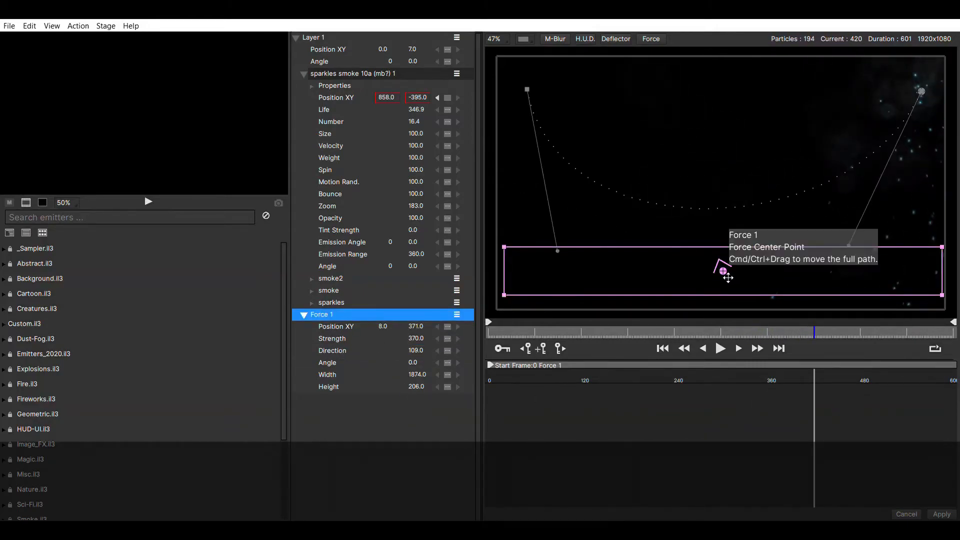
pyautogui.moveTo(420, 328); pyautogui.dragTo(434, 363)
pyautogui.press('space')
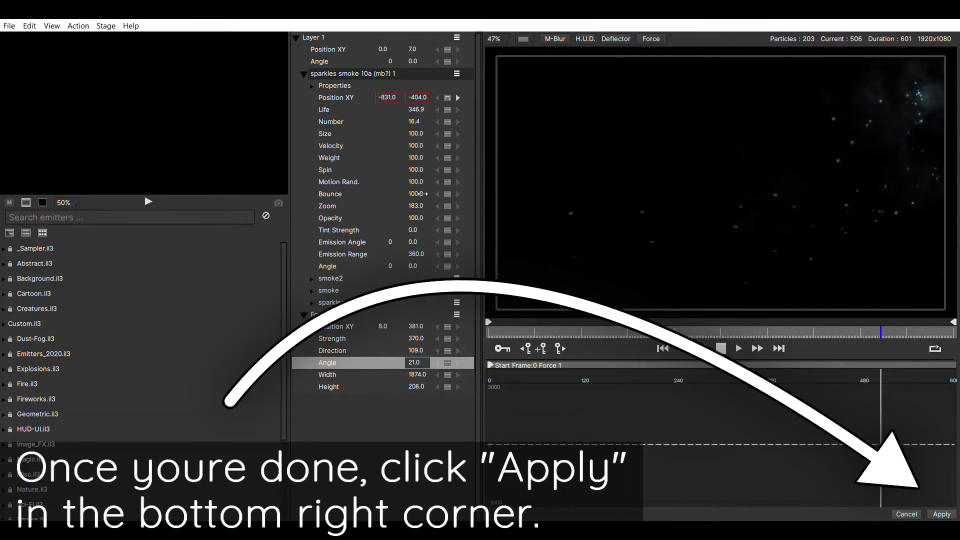
pyautogui.moveTo(418, 195); pyautogui.dragTo(455, 201)
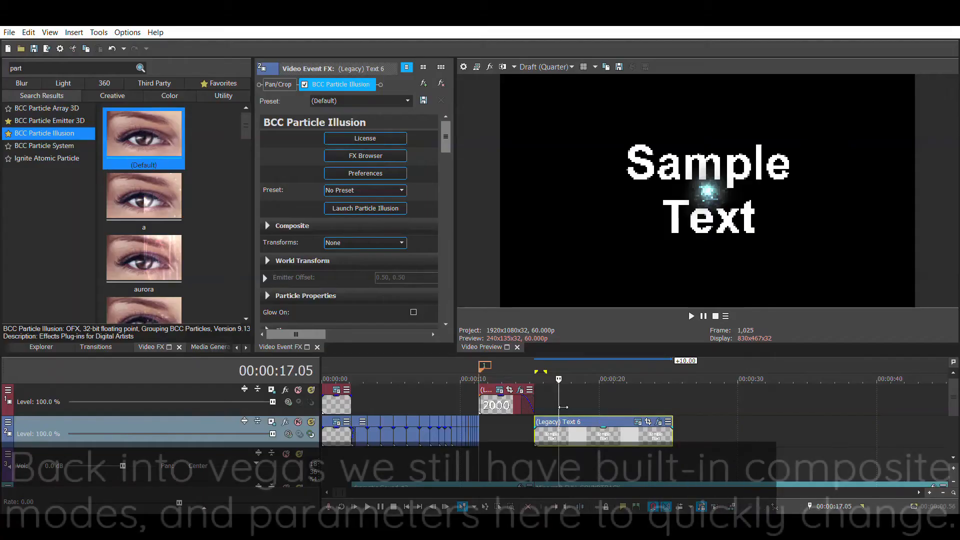
# Switch back to VEGAS, set the video preview quality to Draft (Full) and play the Sample Text clip briefly
pyautogui.click(549, 66)
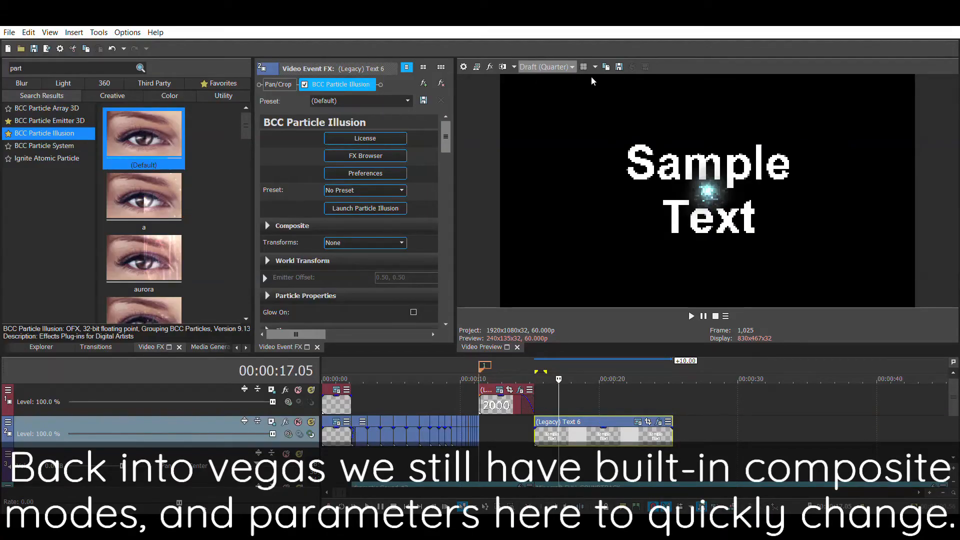
pyautogui.click(592, 78)
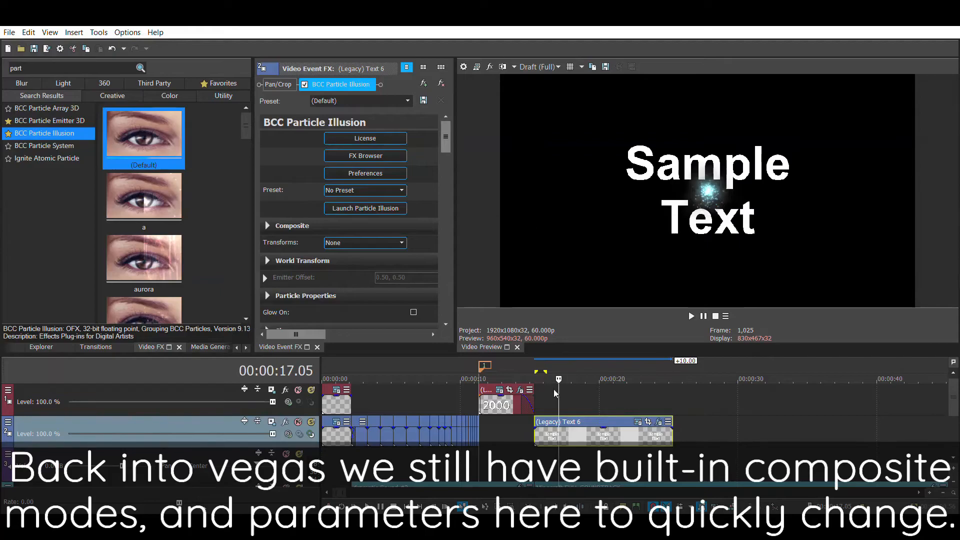
pyautogui.press('space')
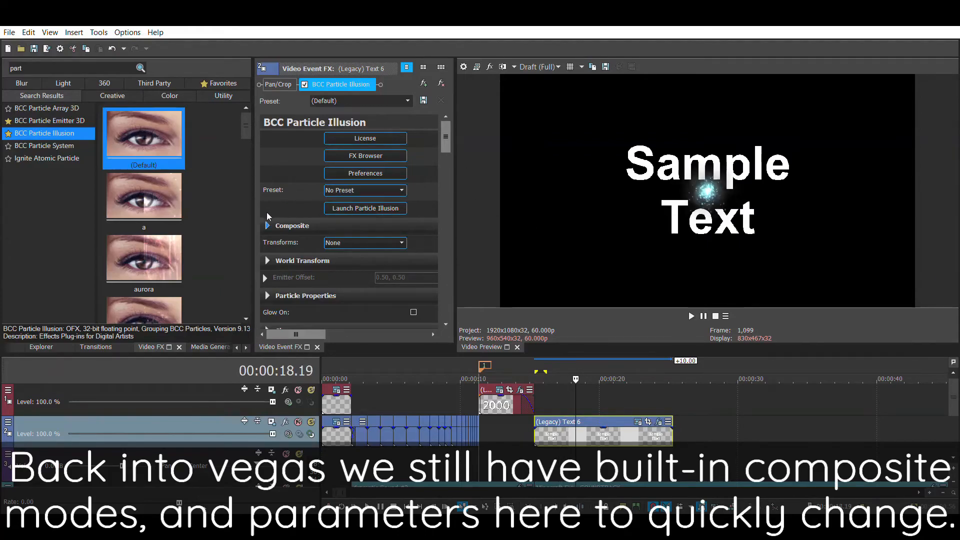
# Expand the particle effect's Composite settings and set Composite Style to Alpha + Apply Mode
pyautogui.click(268, 225)
pyautogui.scroll(-2, 352, 187)
pyautogui.scroll(-1, 316, 206)
pyautogui.moveTo(352, 256); pyautogui.dragTo(324, 289)
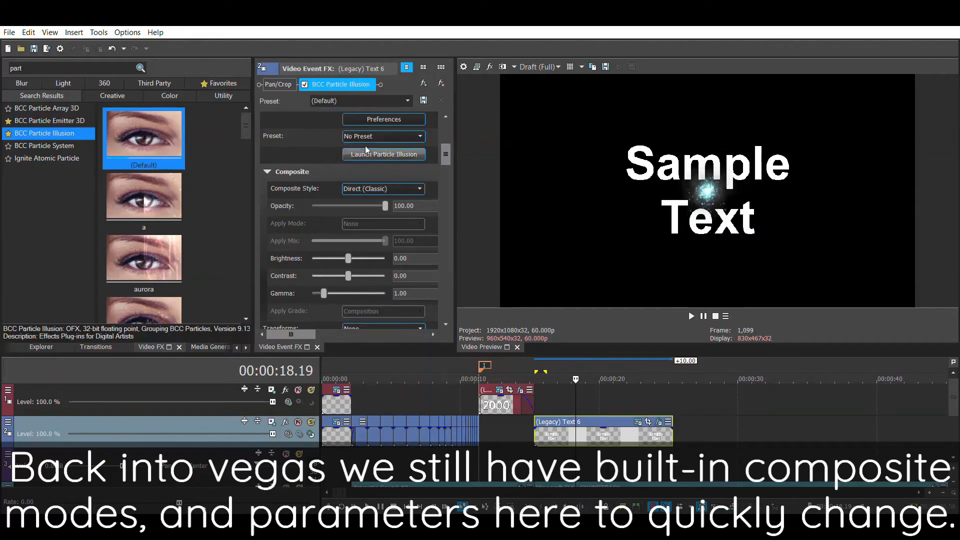
pyautogui.scroll(-1, 369, 184)
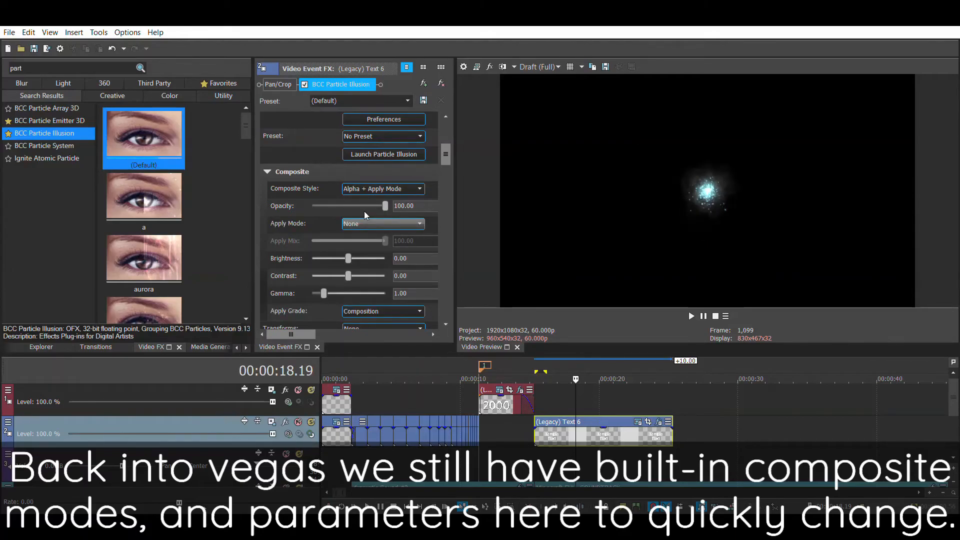
# Go through the Apply Mode options, including Normal and Lighten, and choose Lightness
pyautogui.scroll(-1, 366, 217)
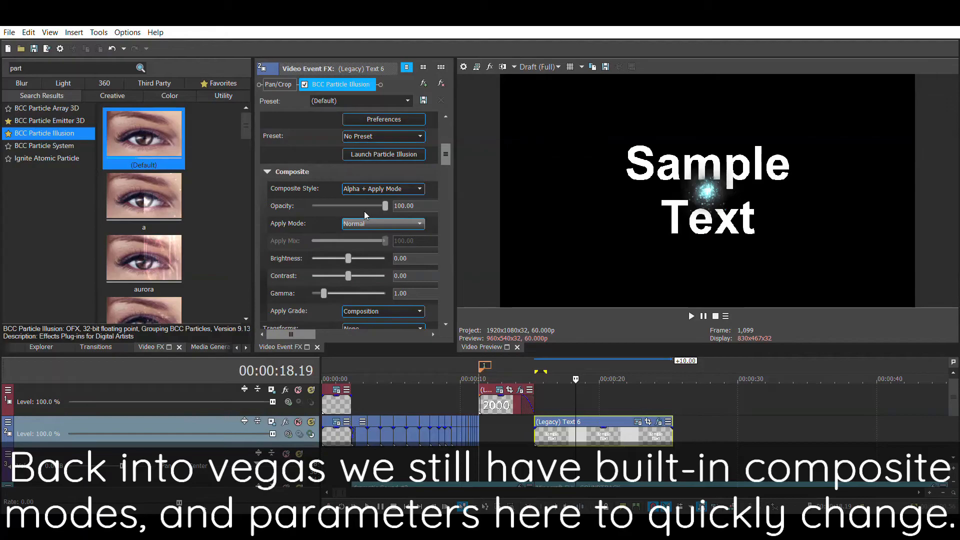
pyautogui.scroll(1, 365, 216)
pyautogui.scroll(-1, 365, 216)
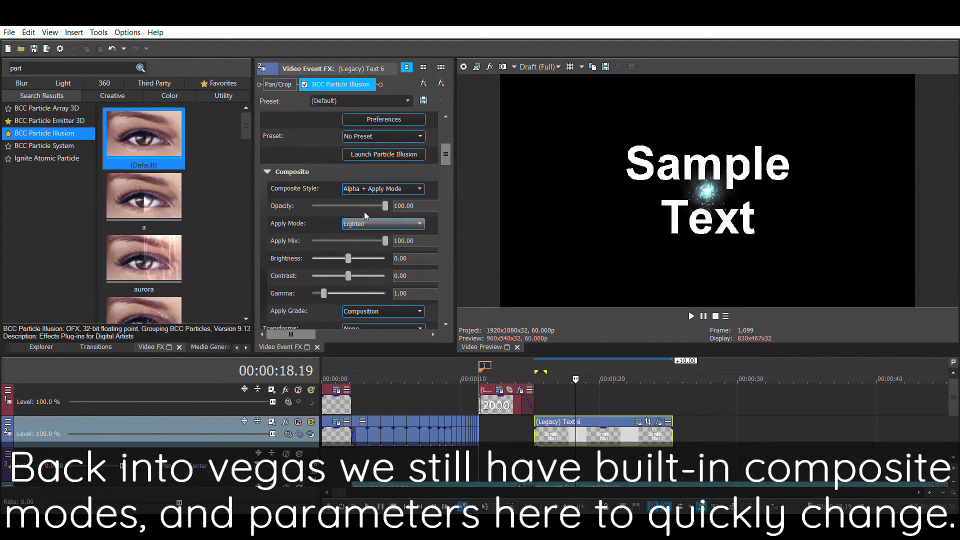
pyautogui.scroll(-1, 379, 214)
pyautogui.scroll(-2, 380, 211)
pyautogui.scroll(-4, 324, 186)
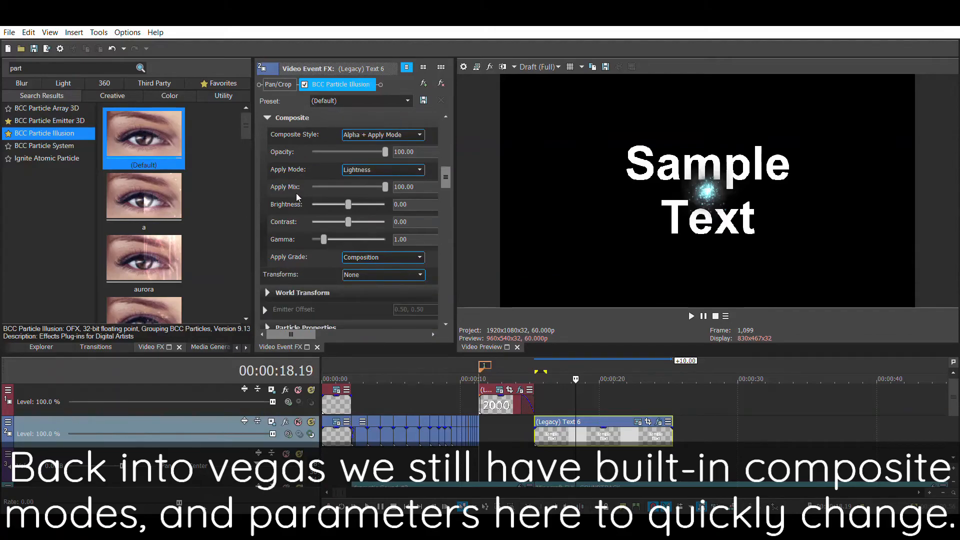
# Set Transforms to World and try out the World Transform's scale and rotation values
pyautogui.scroll(-2, 289, 190)
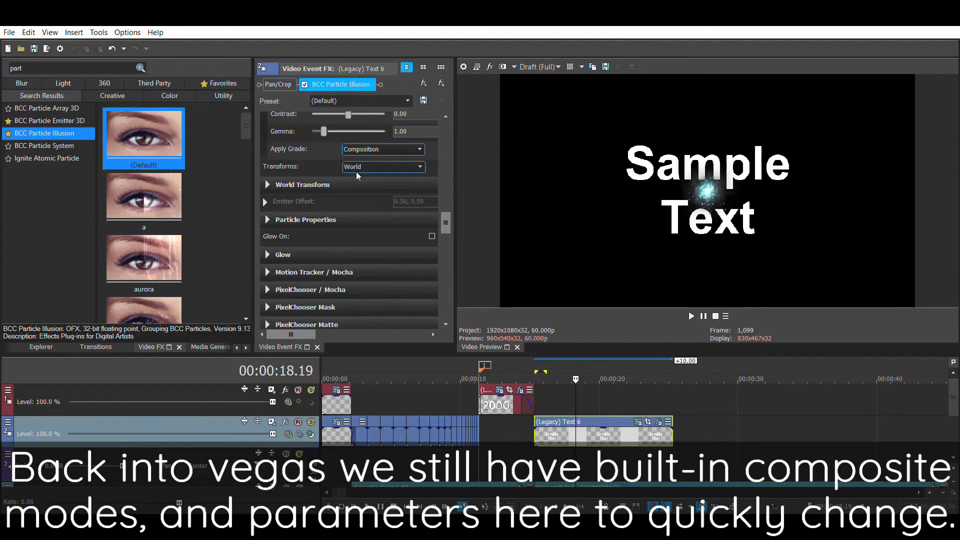
pyautogui.click(268, 185)
pyautogui.scroll(-1, 305, 191)
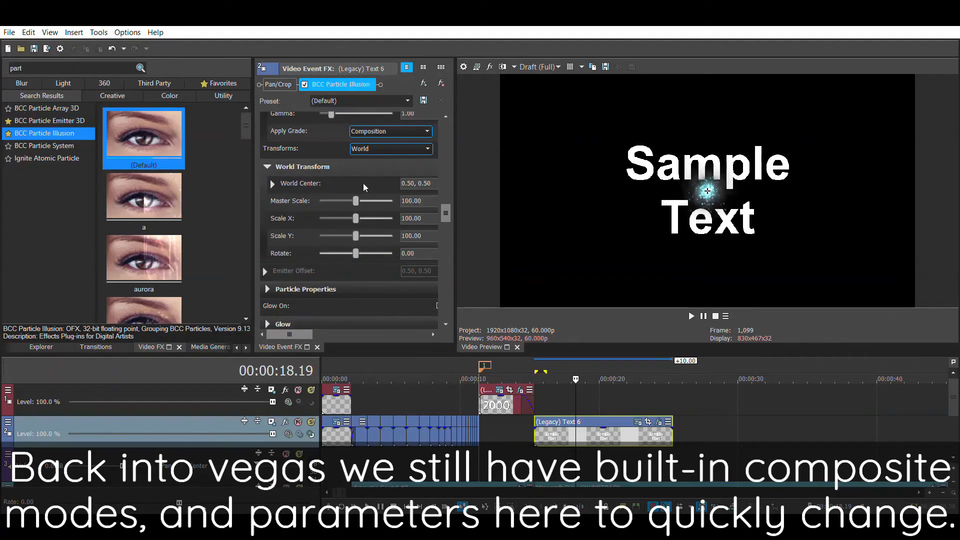
pyautogui.moveTo(358, 193); pyautogui.dragTo(356, 218)
pyautogui.moveTo(356, 253); pyautogui.dragTo(307, 244)
# Set Transforms to Emitter and move the Emitter Offset to 0.47, 0.60
pyautogui.click(372, 171)
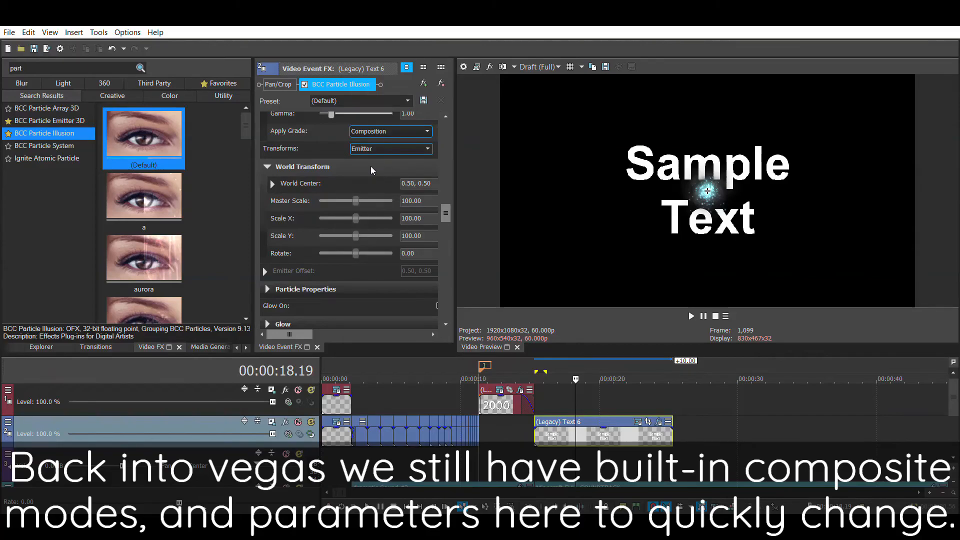
pyautogui.click(265, 271)
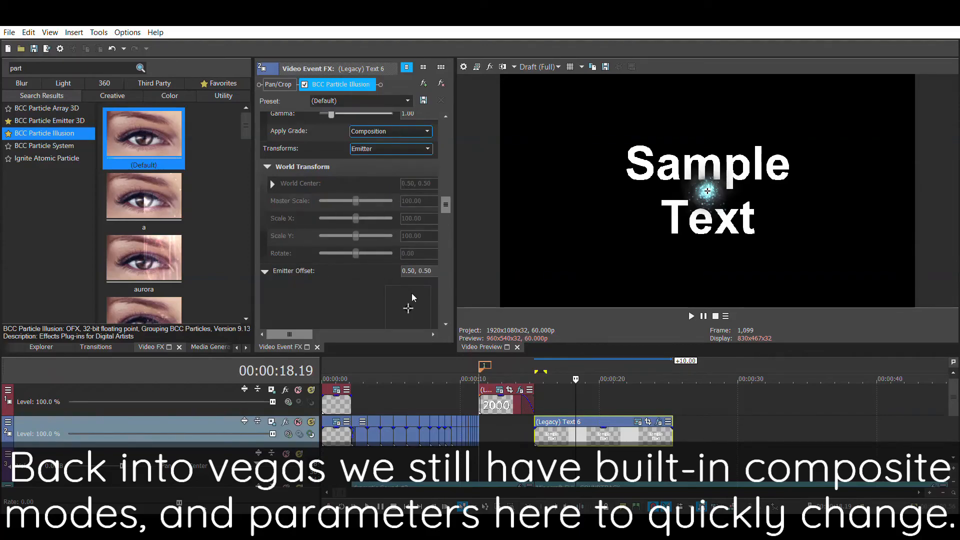
pyautogui.moveTo(411, 298); pyautogui.dragTo(408, 295)
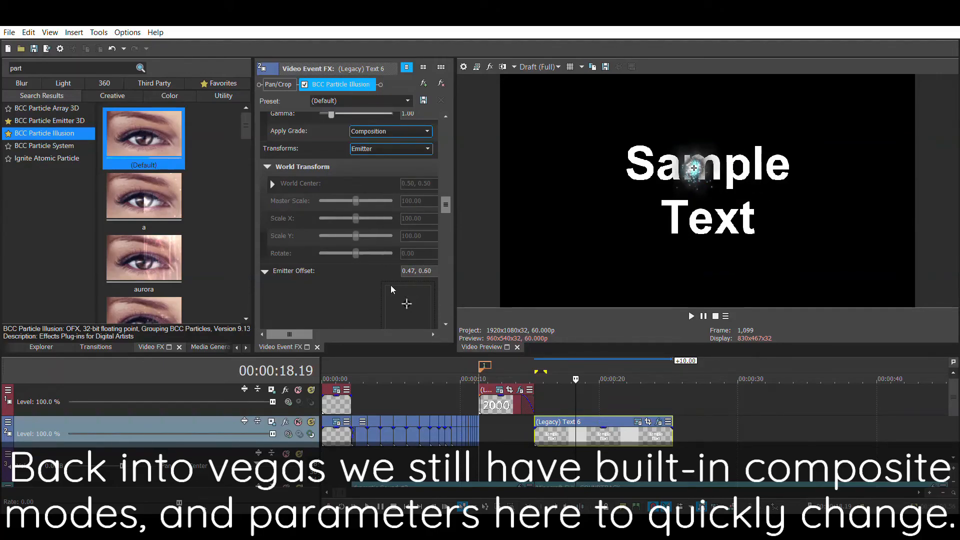
# Compare other Apply Mode options such as Lighten, Darken and Hard Light, and return to Lightness
pyautogui.scroll(5, 299, 231)
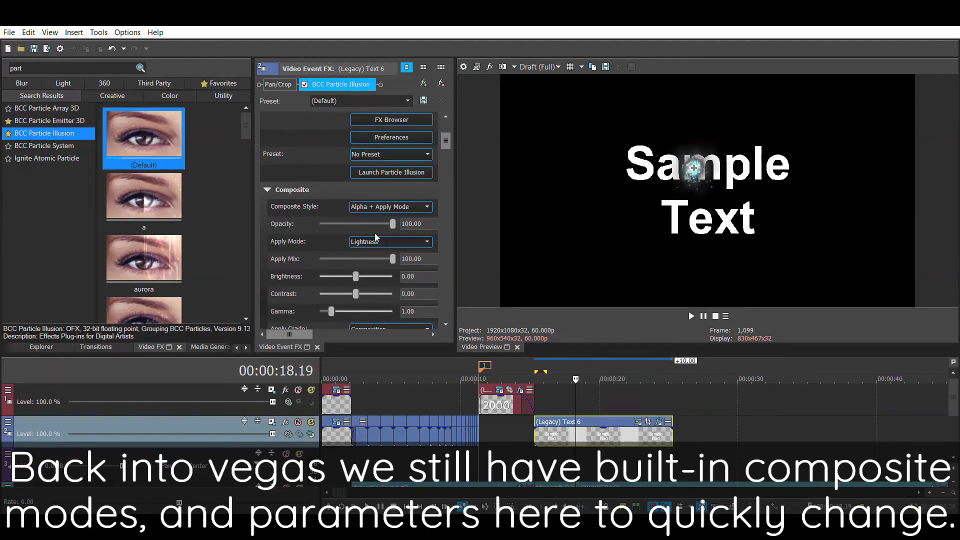
pyautogui.click(376, 240)
pyautogui.click(379, 234)
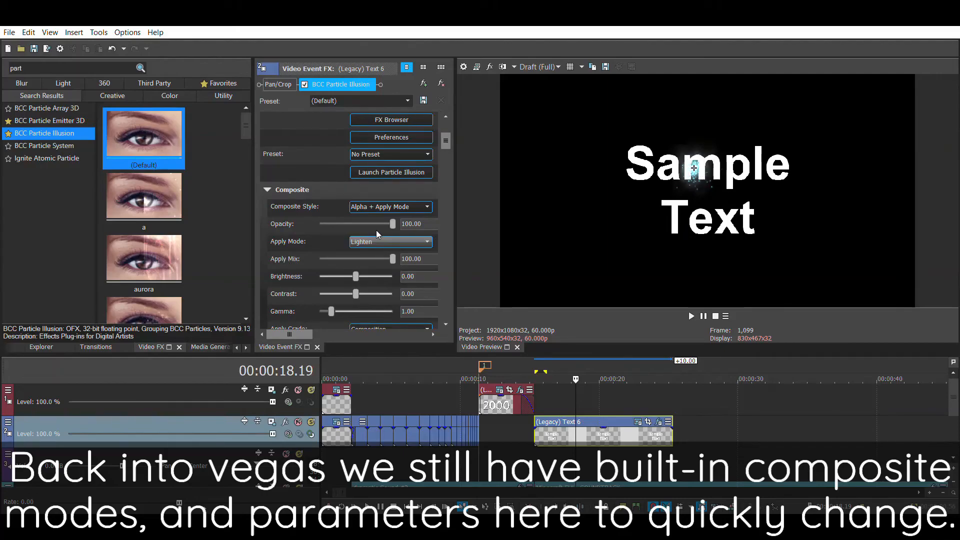
pyautogui.press('Down')
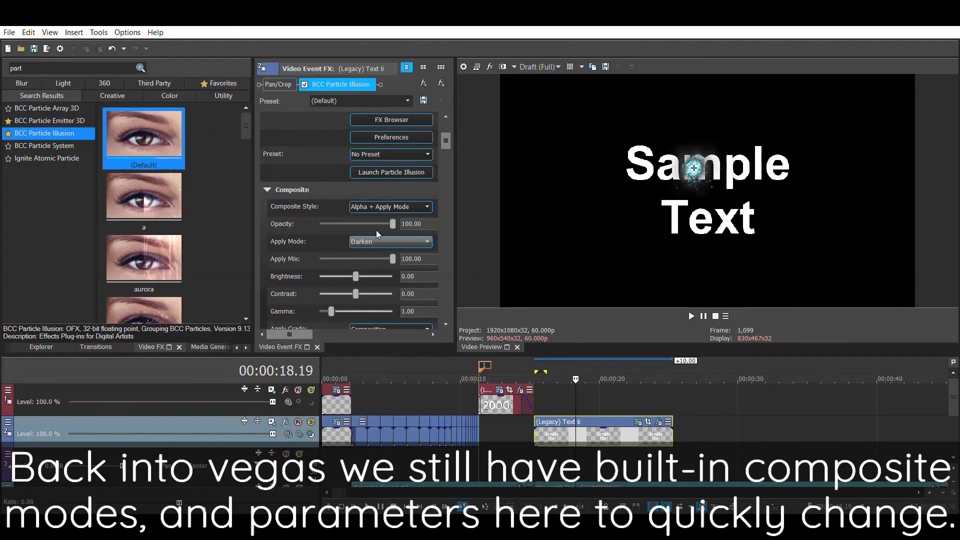
pyautogui.press('Down')
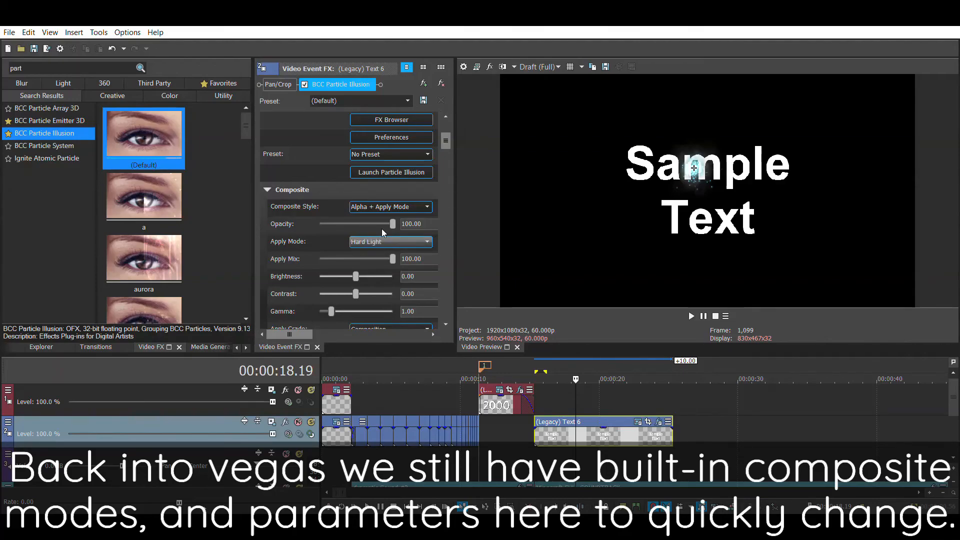
pyautogui.press('Down')
pyautogui.press('Down')
pyautogui.press('Down')
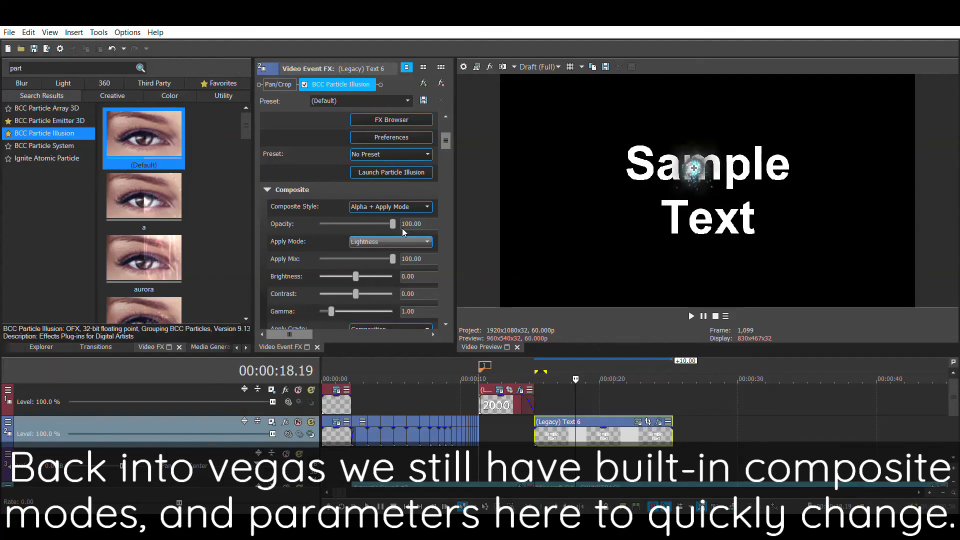
# Collapse World Transform, expand Particle Properties and widen the effect settings area to expose the full sliders
pyautogui.scroll(-6, 285, 187)
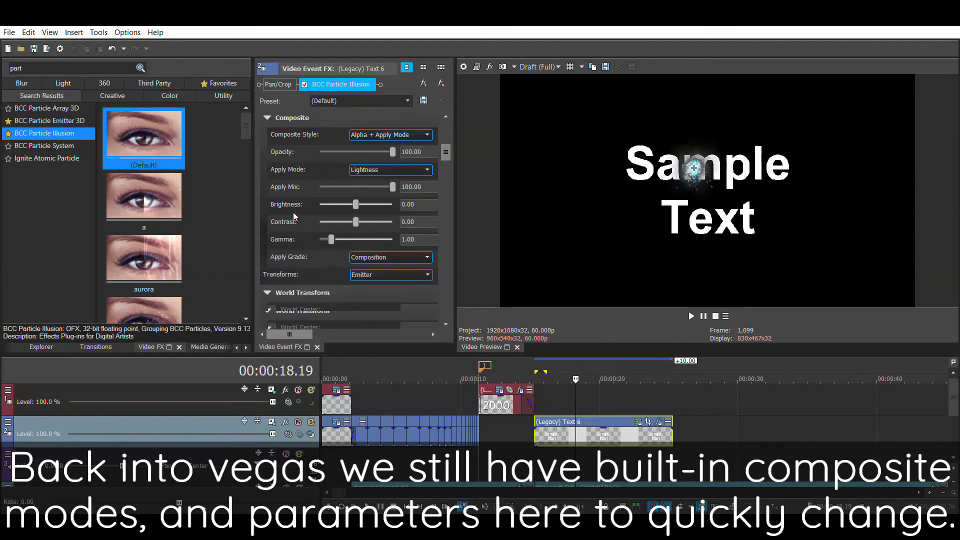
pyautogui.click(267, 131)
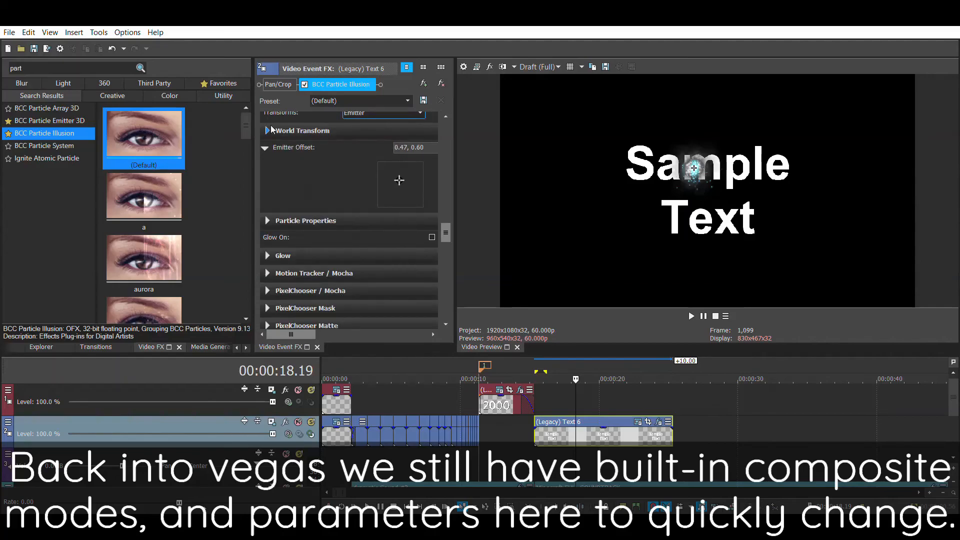
pyautogui.scroll(-3, 280, 156)
pyautogui.scroll(4, 276, 173)
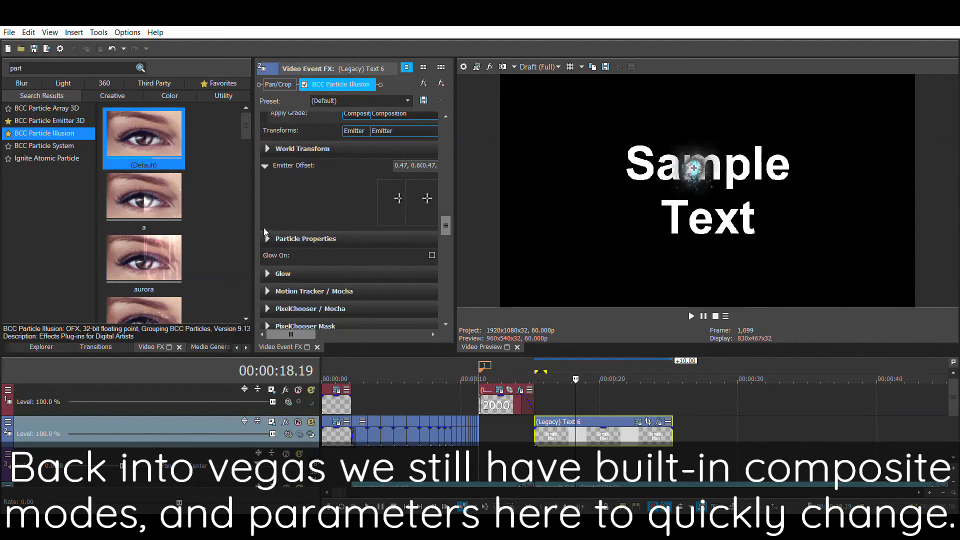
pyautogui.click(267, 239)
pyautogui.scroll(-3, 294, 225)
pyautogui.moveTo(461, 182); pyautogui.dragTo(539, 181)
# Set the particle Life to 306.12 and Number to 61.22, and try out the Zoom slider
pyautogui.moveTo(350, 172)
pyautogui.mouseDown()
pyautogui.moveTo(352, 217)
pyautogui.moveTo(344, 208)
pyautogui.moveTo(361, 187)
pyautogui.mouseUp()
pyautogui.doubleClick(352, 173)
pyautogui.doubleClick(357, 188)
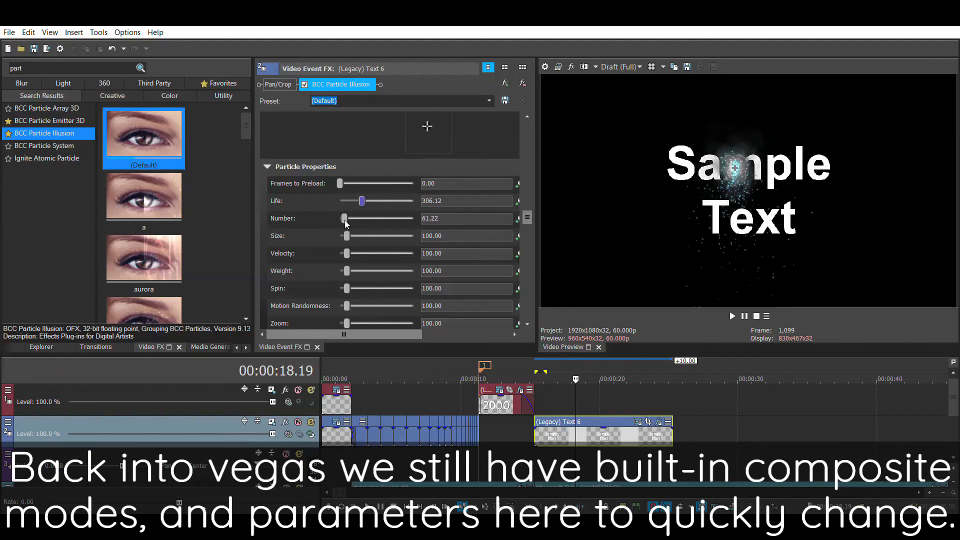
pyautogui.moveTo(346, 223); pyautogui.dragTo(358, 221)
pyautogui.doubleClick(358, 222)
pyautogui.scroll(-1, 311, 237)
pyautogui.moveTo(347, 303)
pyautogui.mouseDown()
pyautogui.moveTo(363, 302)
pyautogui.moveTo(351, 303)
pyautogui.mouseUp()
pyautogui.doubleClick(351, 303)
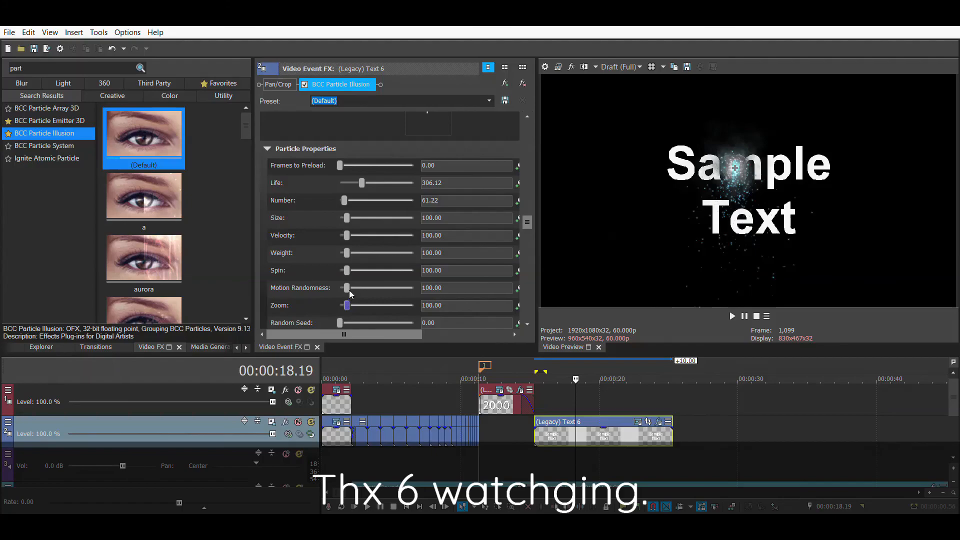
pyautogui.scroll(-3, 310, 250)
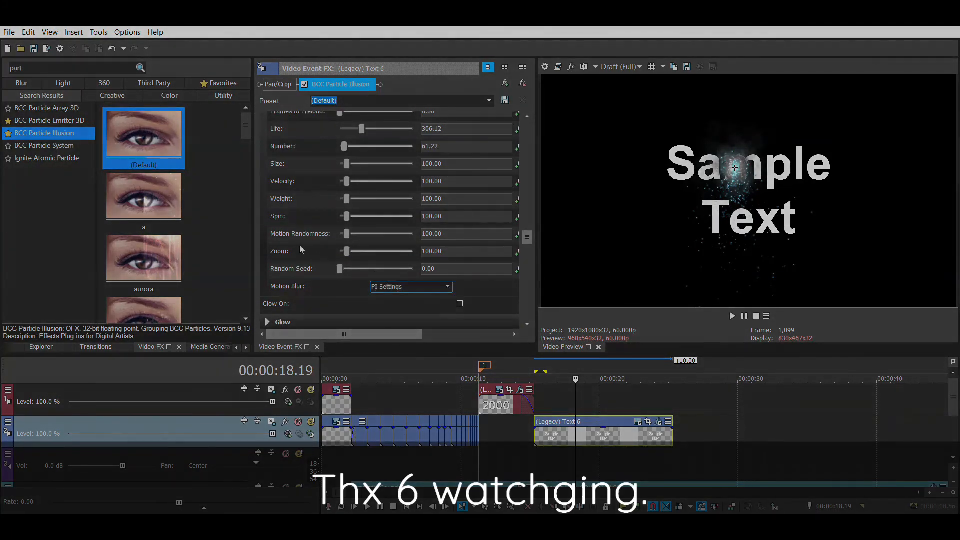
pyautogui.scroll(-5, 388, 296)
pyautogui.scroll(-3, 306, 224)
pyautogui.scroll(10, 306, 223)
pyautogui.scroll(-8, 306, 226)
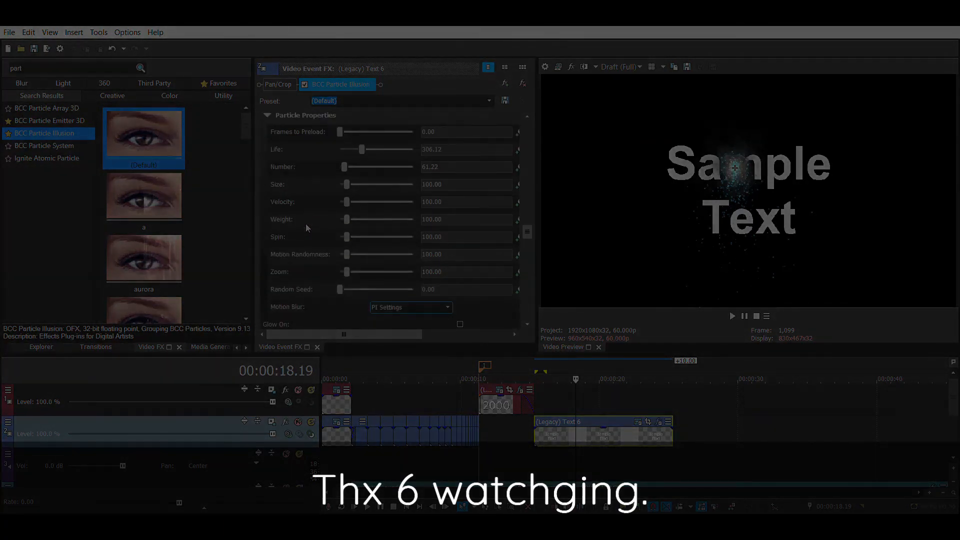